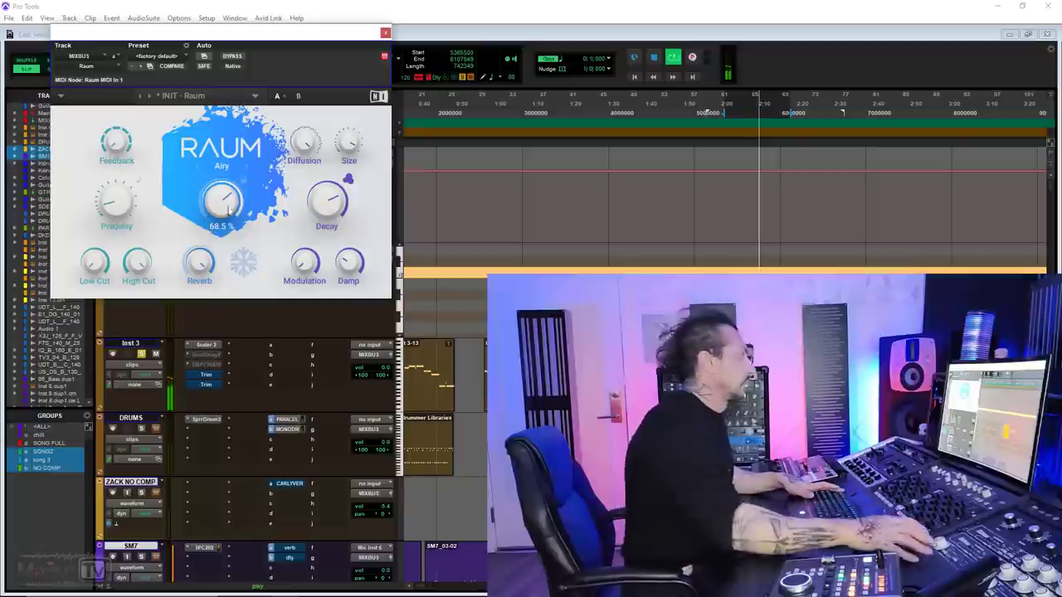
- Lower the decay of Raum's Airy reverb to about 3.3 s and reduce its diffusion to around the midpoint
left_click_drag(328, 203, 329, 234)
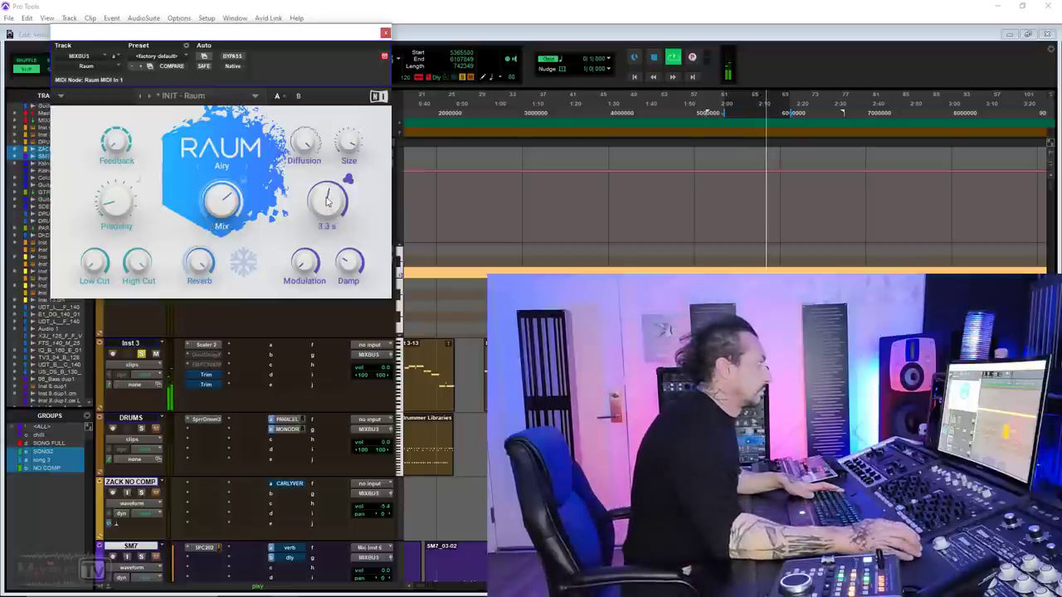
left_click_drag(308, 143, 309, 174)
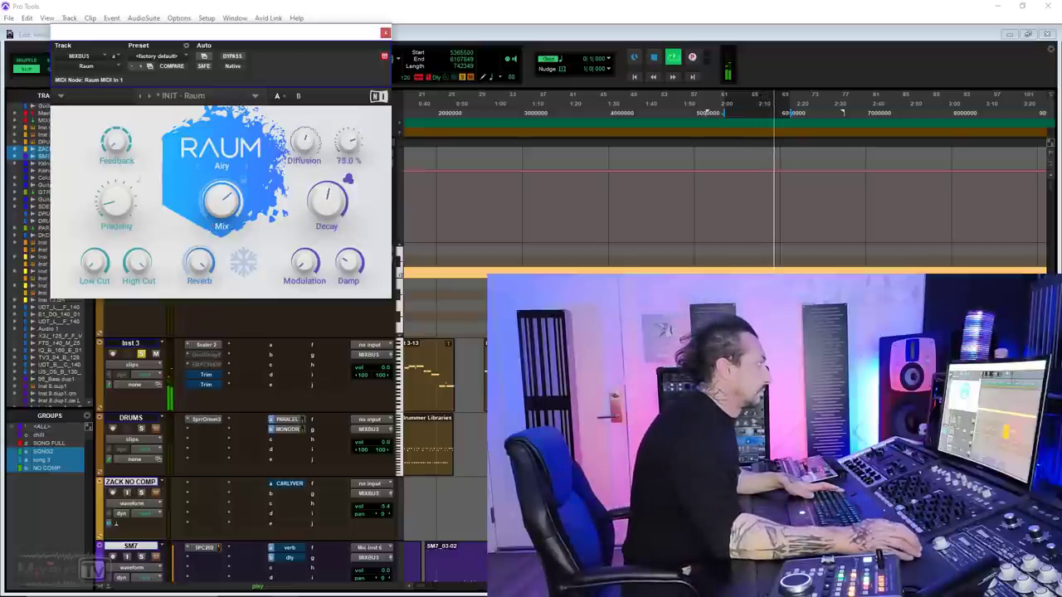
mouse_move(127, 212)
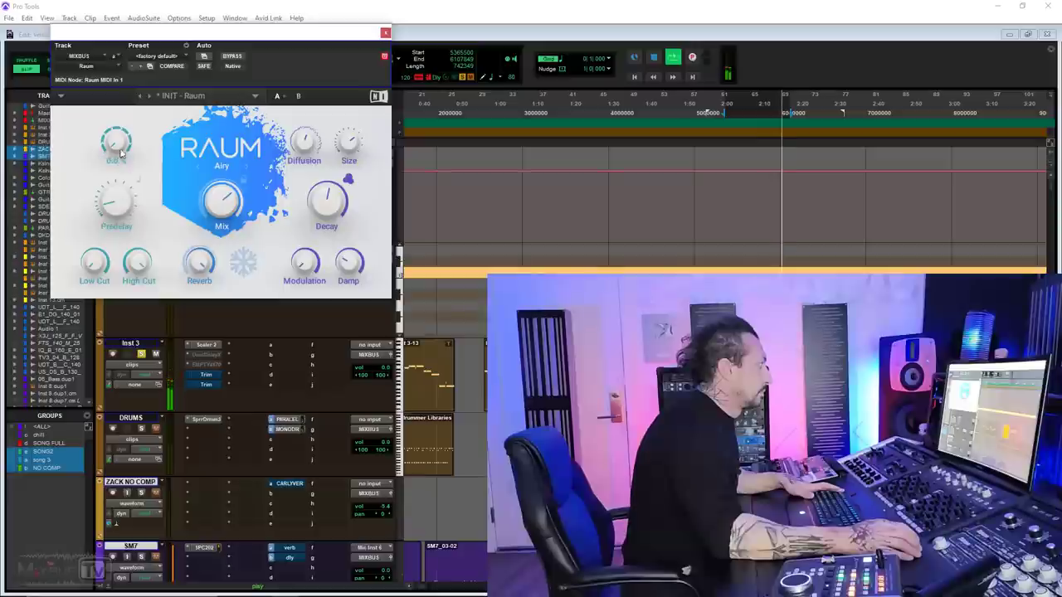
mouse_move(200, 264)
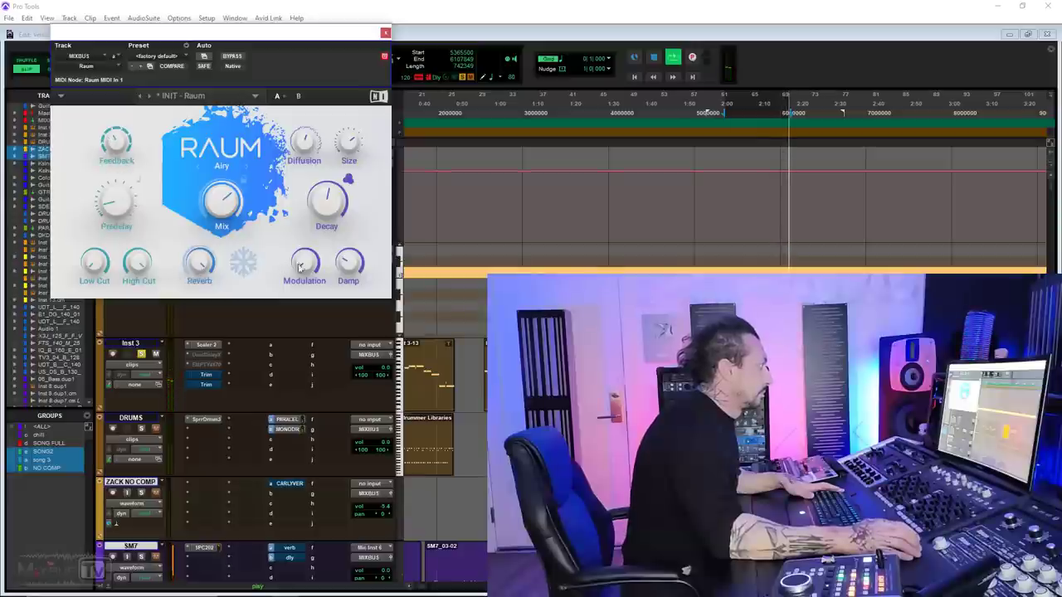
- Set the Airy reverb's modulation to 35.0 % and its damping to 45.5 %
mouse_move(303, 262)
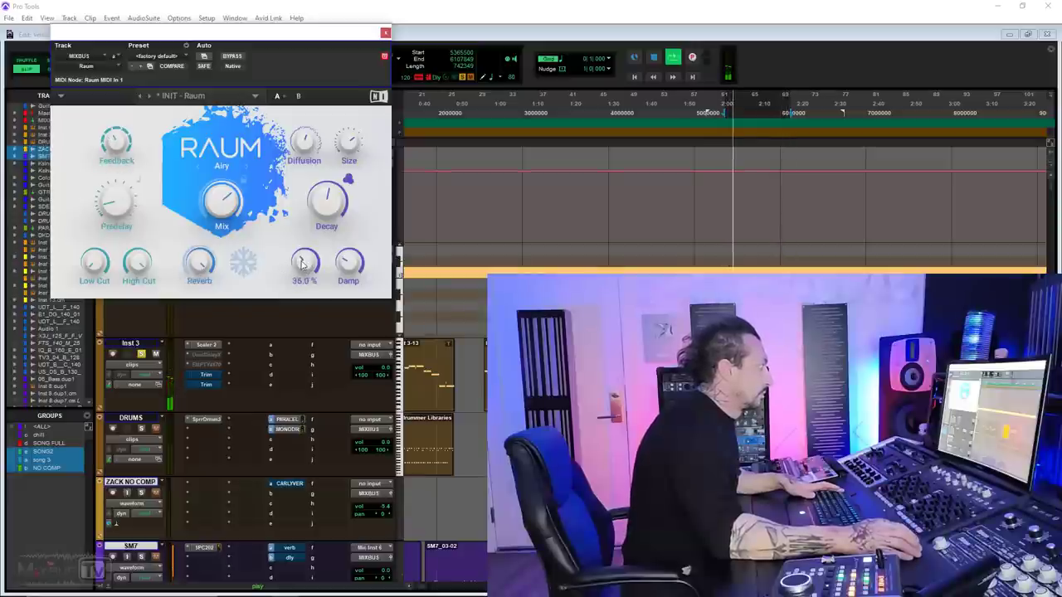
mouse_move(348, 264)
scroll(349, 264, "up", 5)
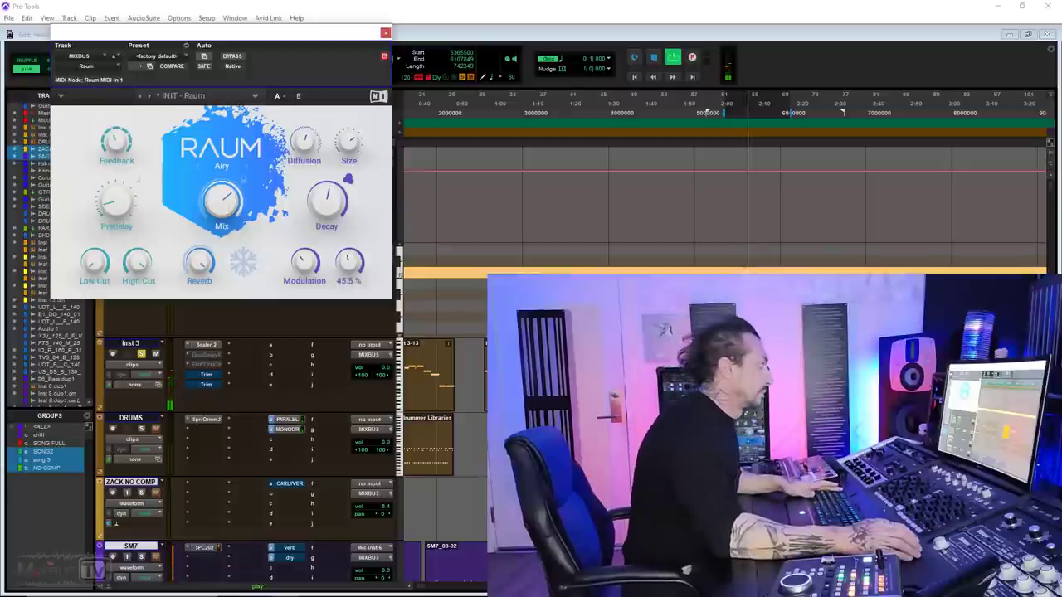
mouse_move(120, 145)
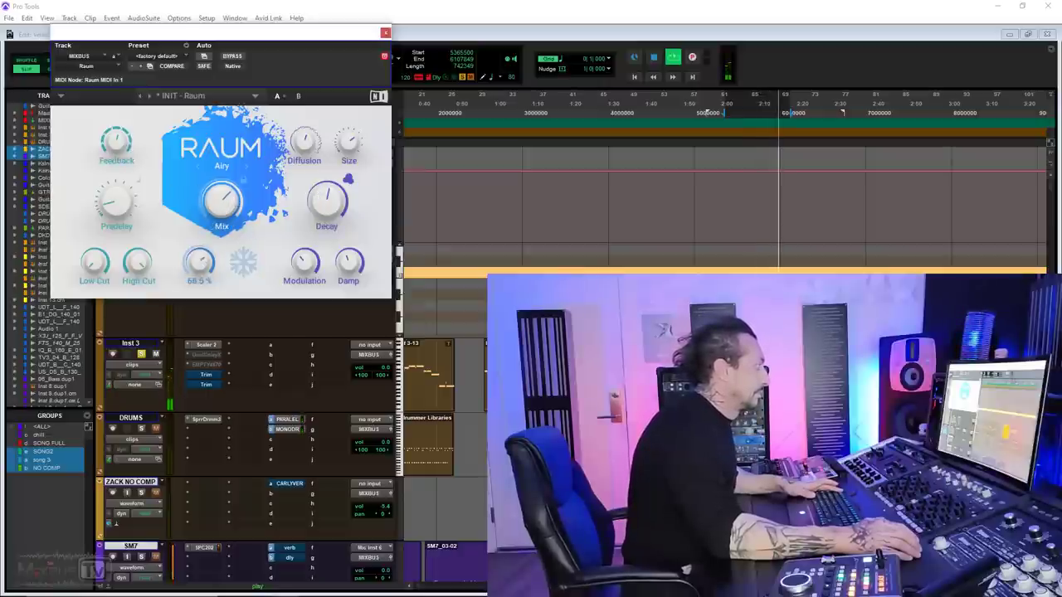
- Try Raum's Freeze function on the reverb tail, stop playback and release the freeze
left_click(242, 268)
key("space")
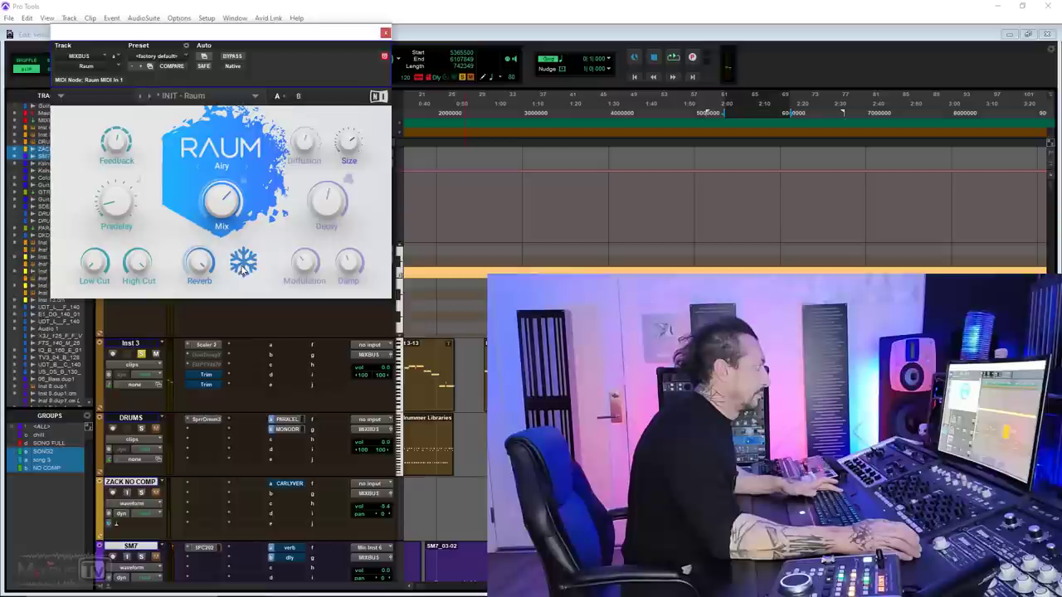
left_click(242, 265)
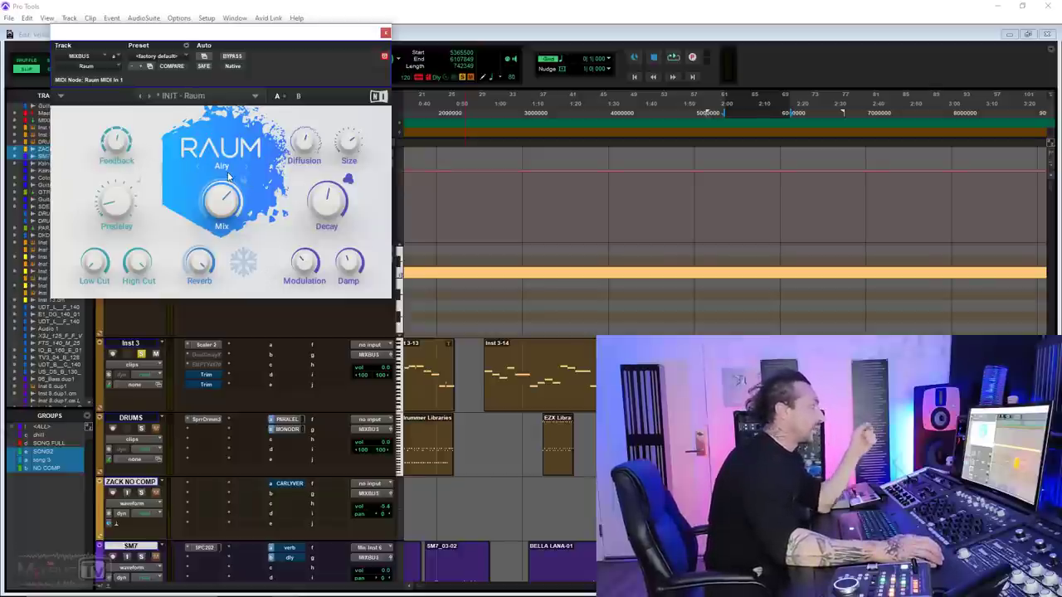
left_click(244, 264)
left_click(244, 264)
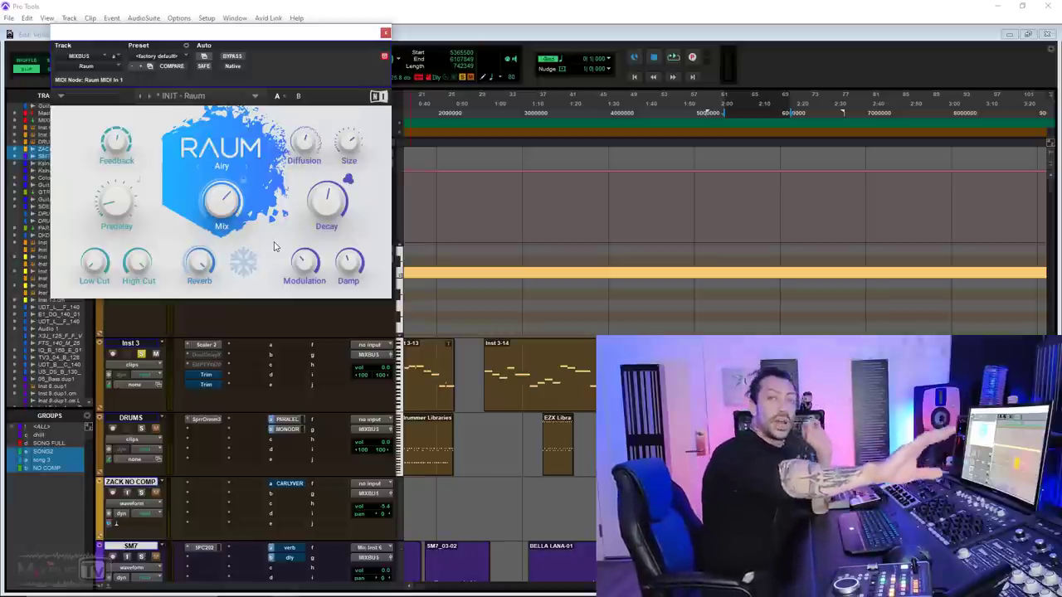
- Switch Raum to the Cosmic algorithm, play the loop and lower the mix to 47.0 %
left_click(246, 167)
key("space")
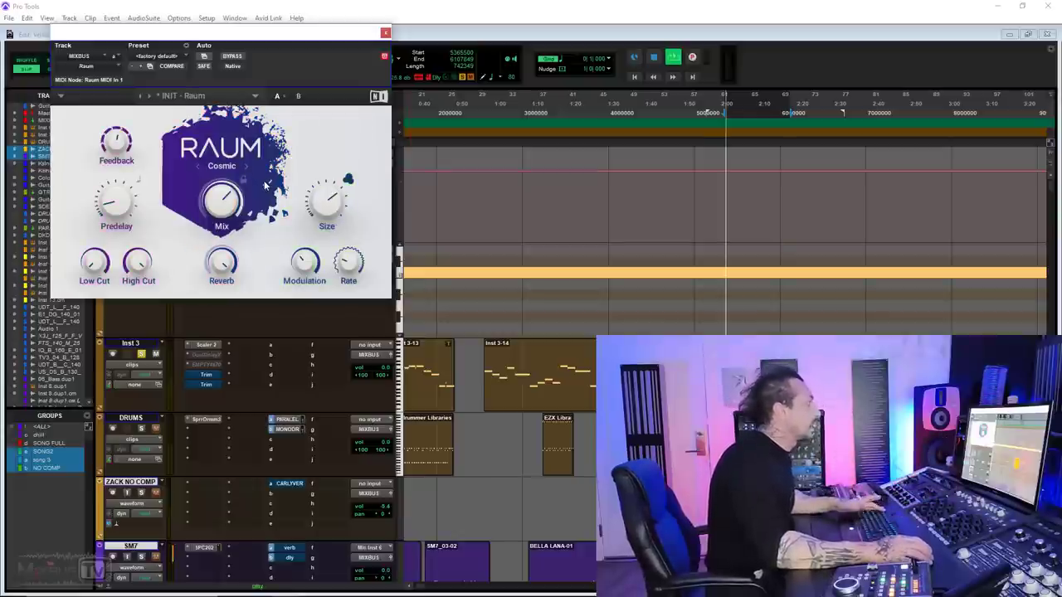
mouse_move(216, 206)
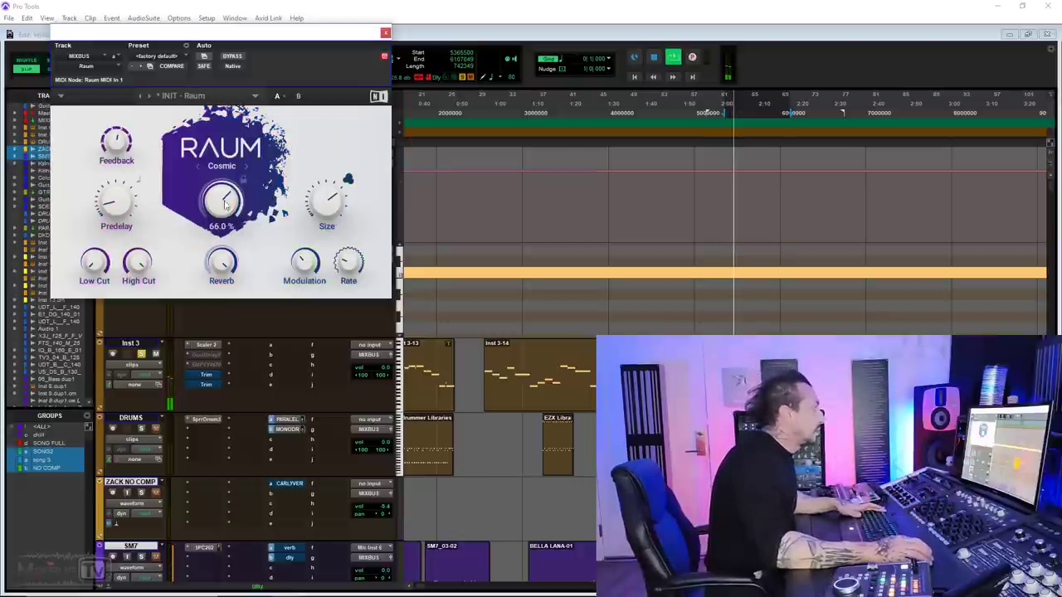
left_click_drag(216, 206, 216, 239)
- Reduce the Cosmic reverb's size to around the midpoint and try different modulation rate and high cut settings
left_click_drag(324, 201, 324, 239)
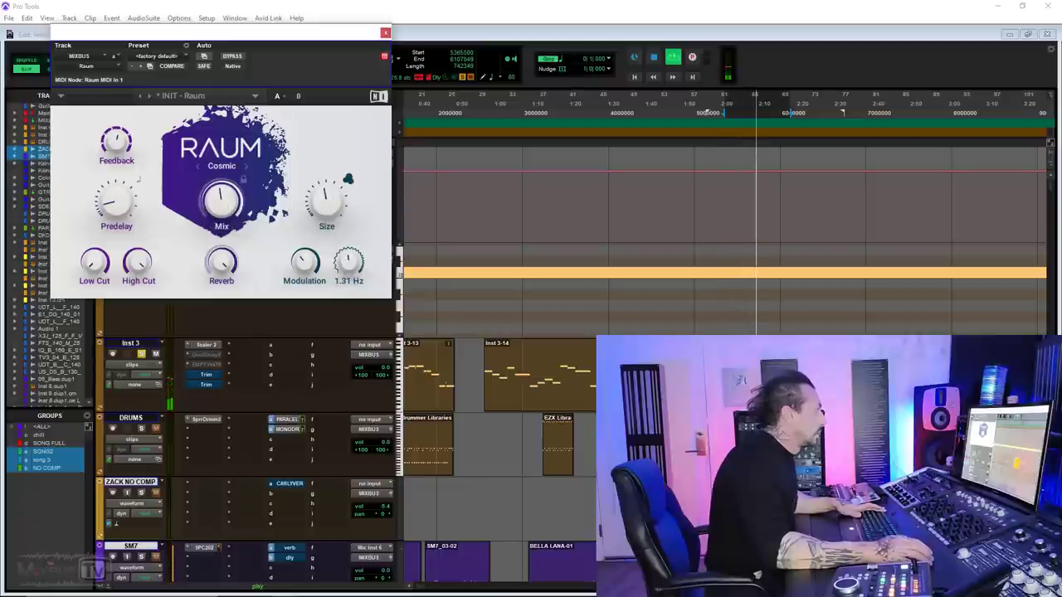
mouse_move(138, 262)
left_click_drag(137, 262, 138, 208)
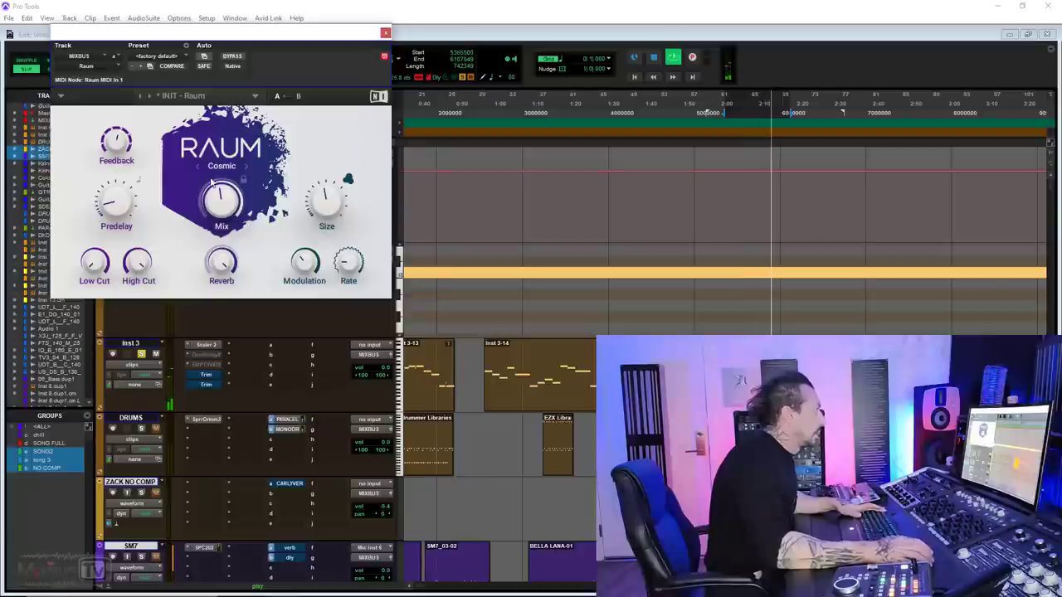
- Switch Raum to the Grounded algorithm, play the loop and raise the mix
left_click(246, 165)
mouse_move(228, 207)
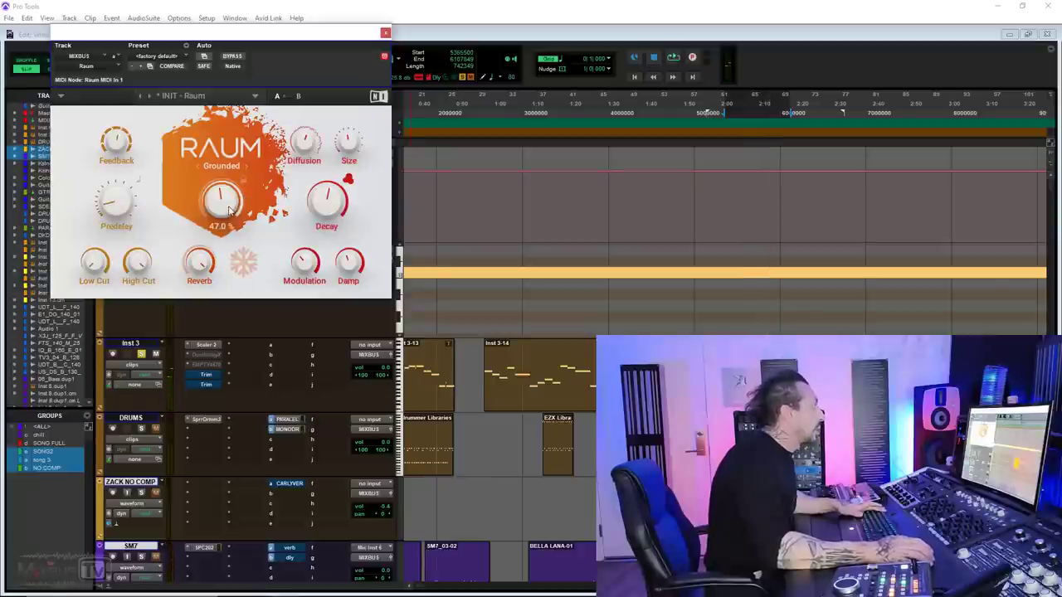
key("space")
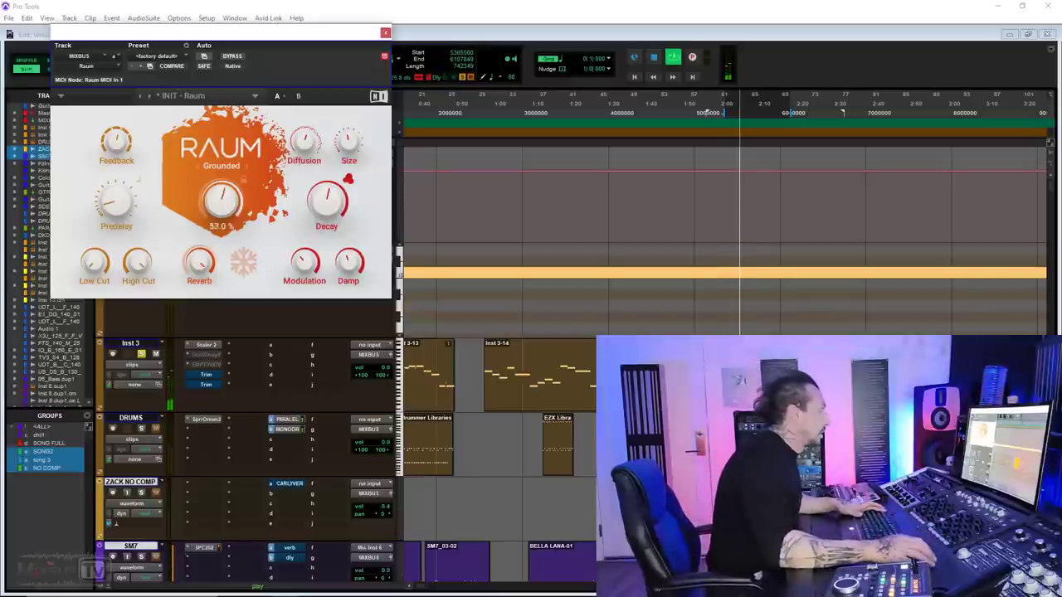
mouse_move(228, 207)
left_mouse_down()
mouse_move(228, 187)
mouse_move(232, 209)
left_mouse_up()
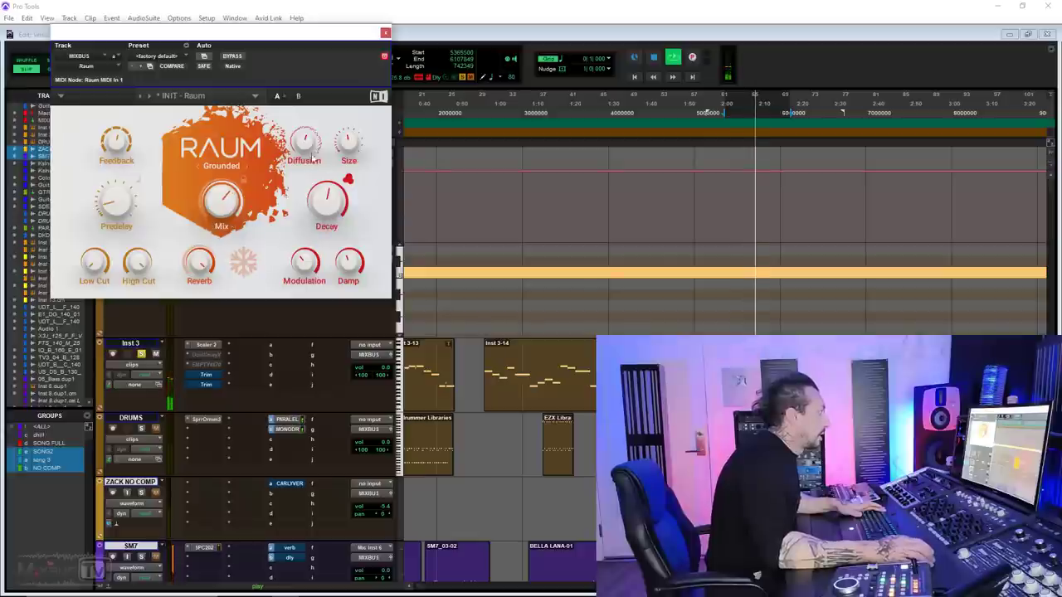
- Adjust the Grounded reverb's size, diffusion, density and damping while the loop plays, and stop playback
left_click_drag(348, 141, 348, 131)
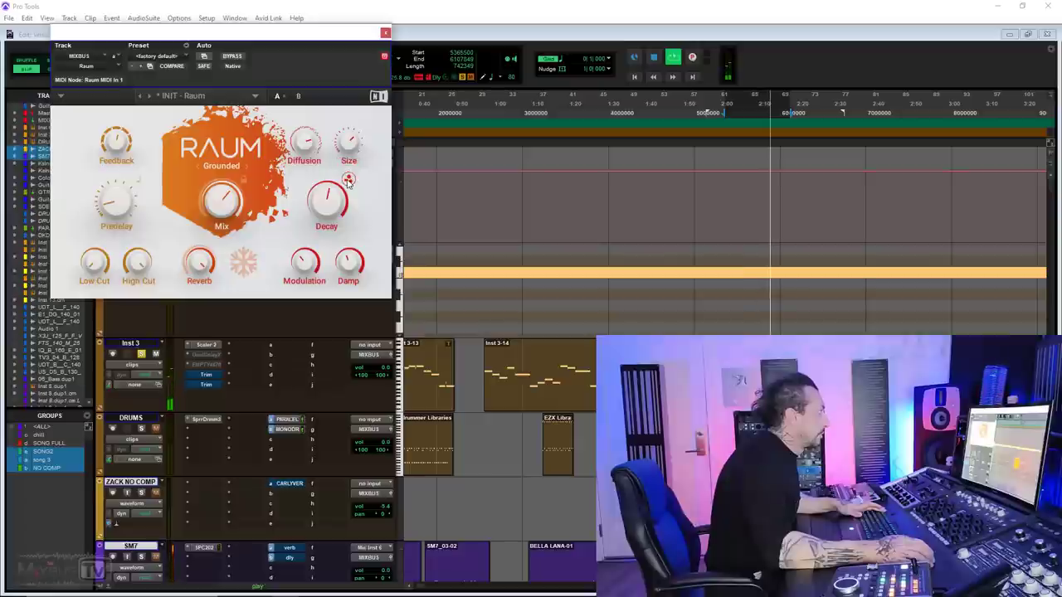
left_click(349, 179)
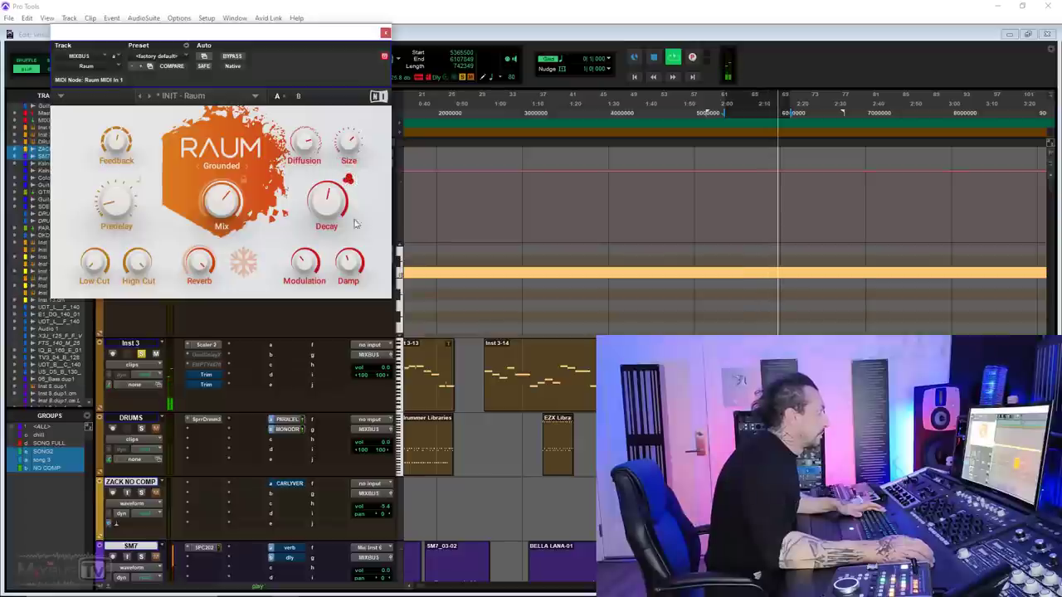
mouse_move(340, 270)
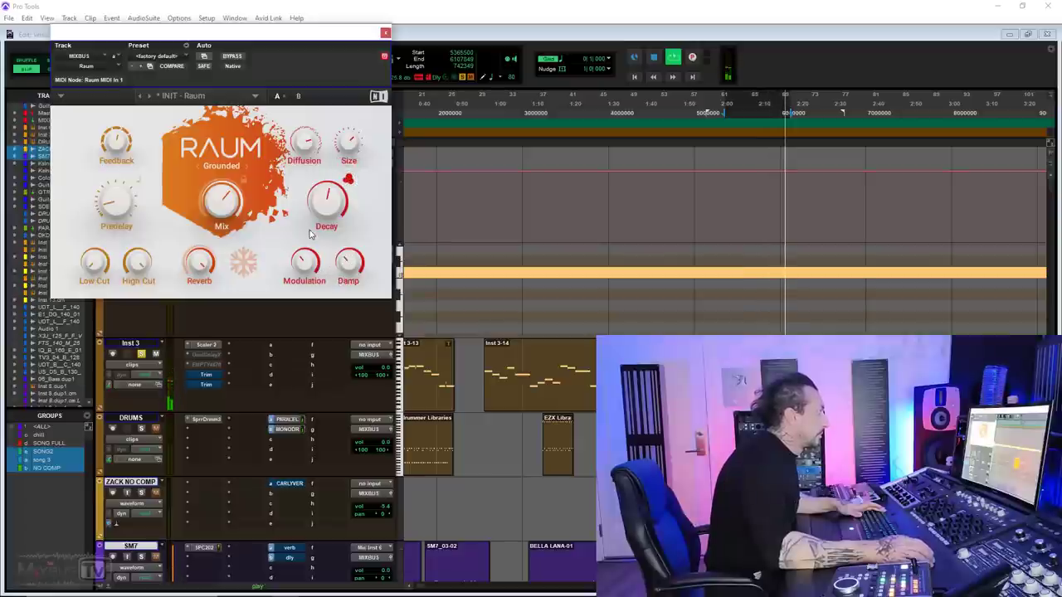
key("space")
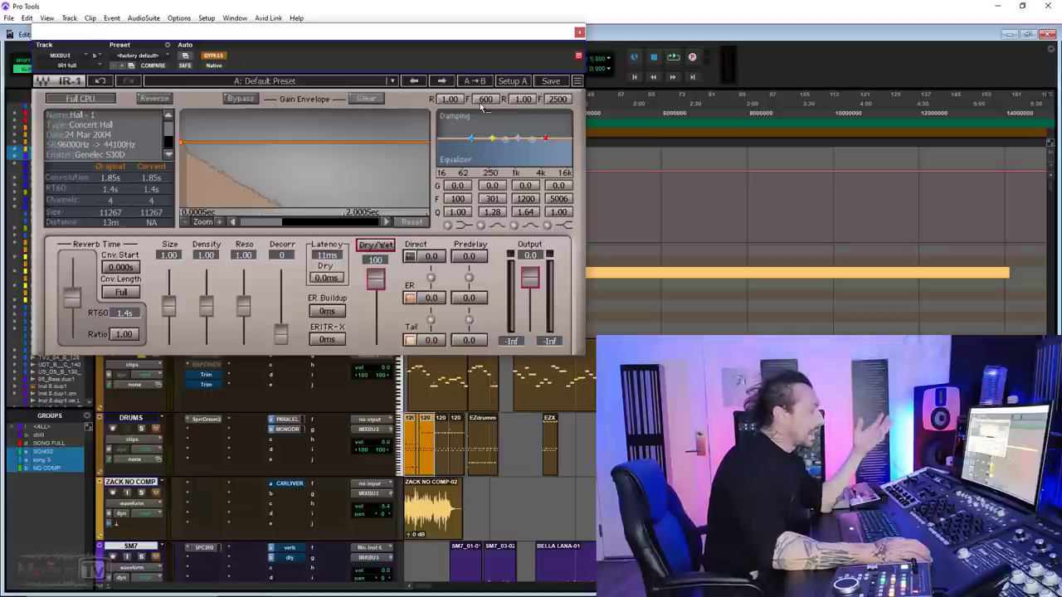
- Browse the Sampled Acoustics V2 impulse response libraries available in IR-1
left_click(345, 83)
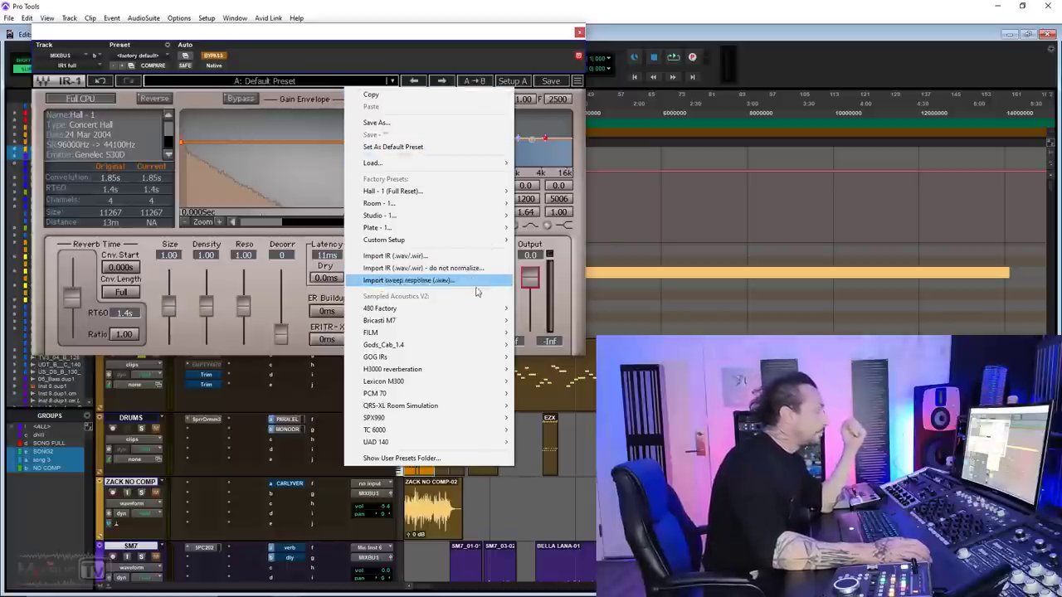
mouse_move(463, 321)
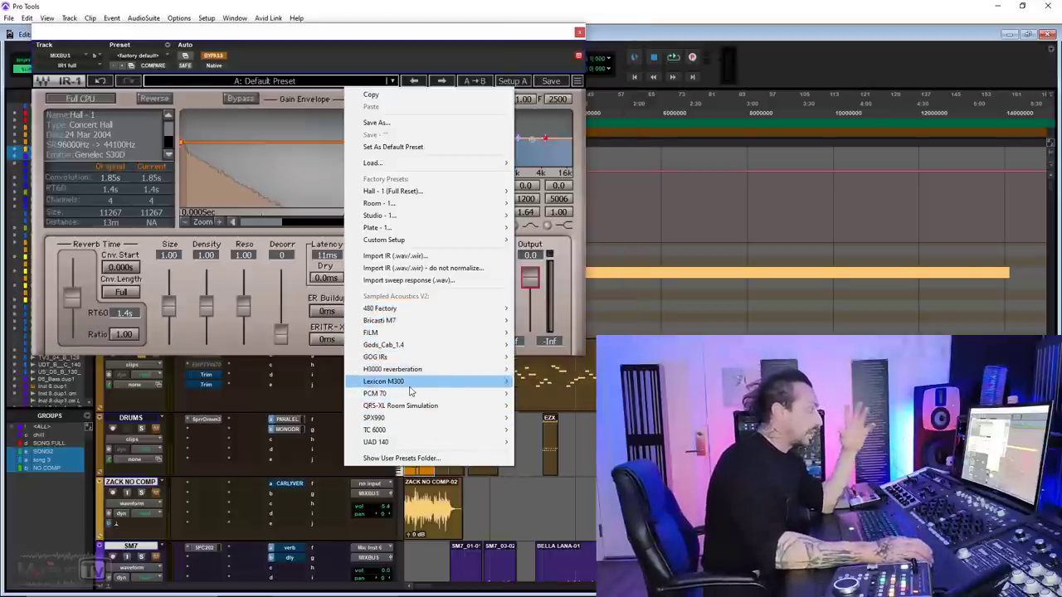
mouse_move(409, 392)
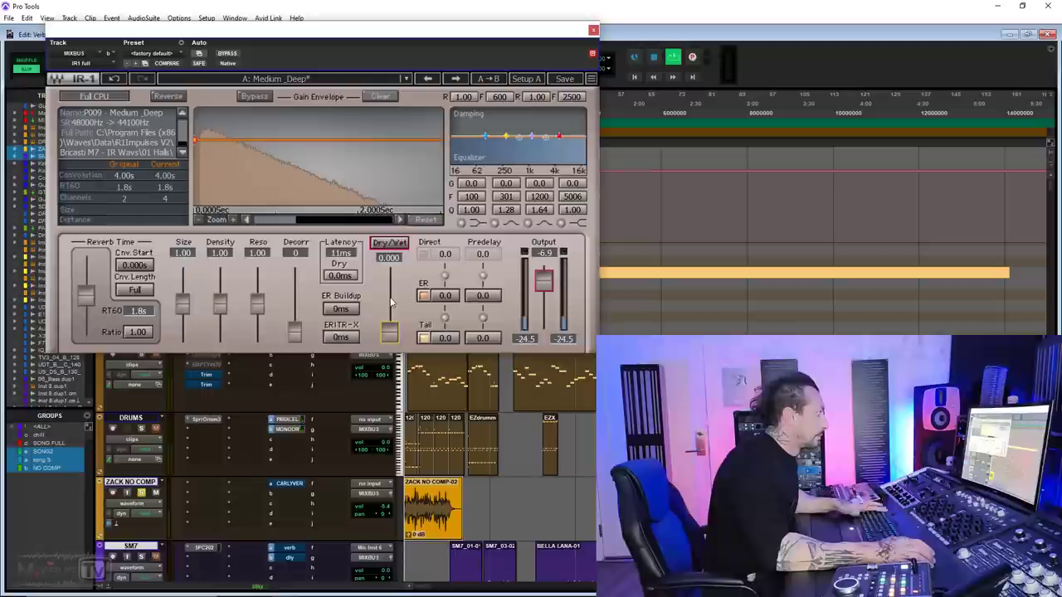
- Set IR-1's output to 0.0, dry/wet to 0.320 and early reflections level to -4.4 for the Medium_Deep hall
left_click_drag(395, 36, 360, 37)
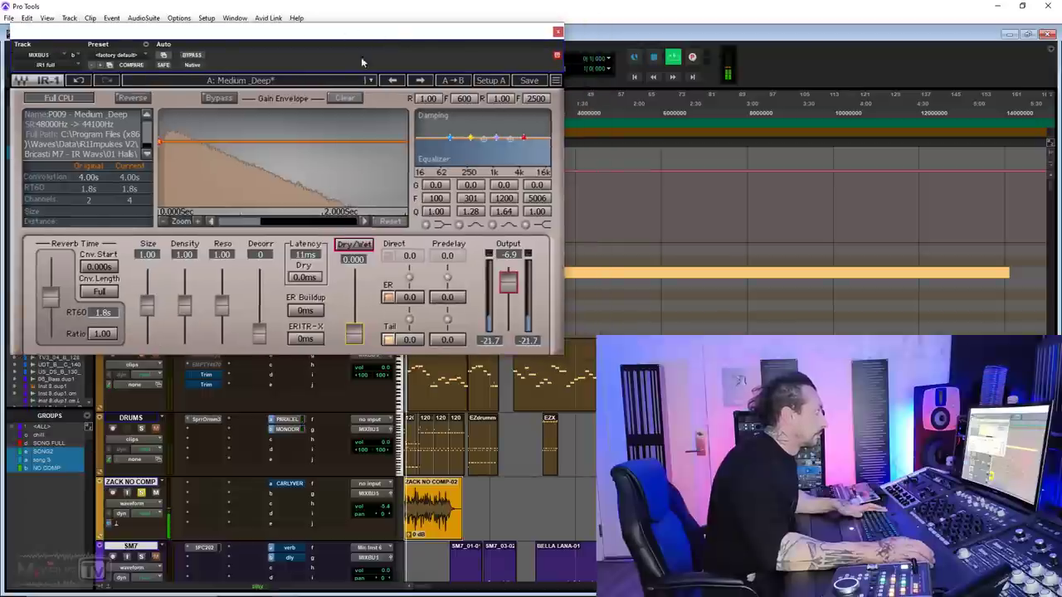
left_click_drag(508, 282, 508, 276)
left_click_drag(355, 334, 357, 337)
left_click_drag(410, 297, 410, 304)
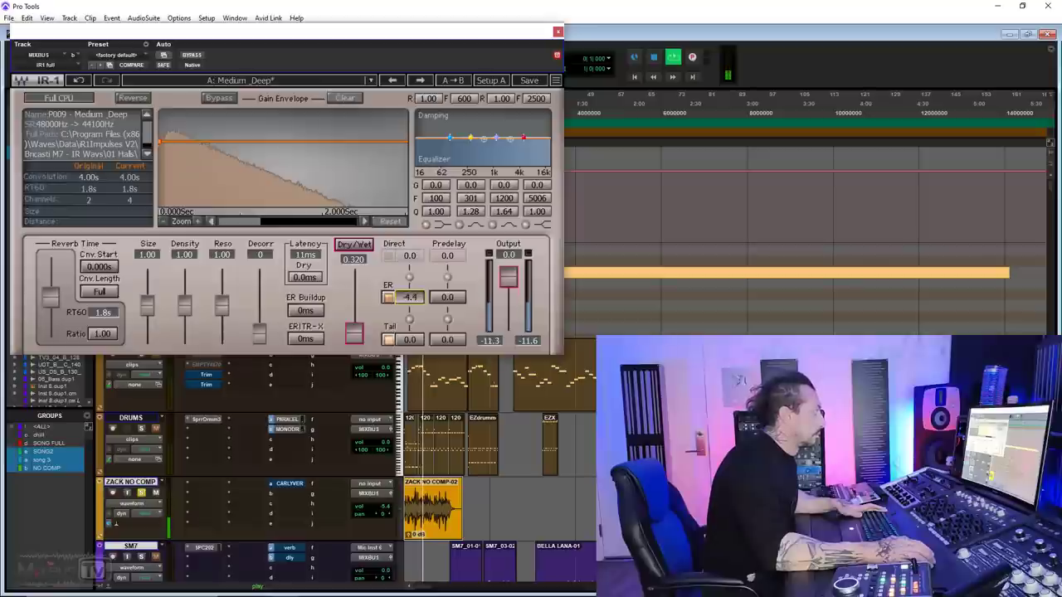
- Load the Gold Hall preset from the Bricasti M7 halls and set its dry/wet to about 3.76
left_click(320, 80)
mouse_move(373, 307)
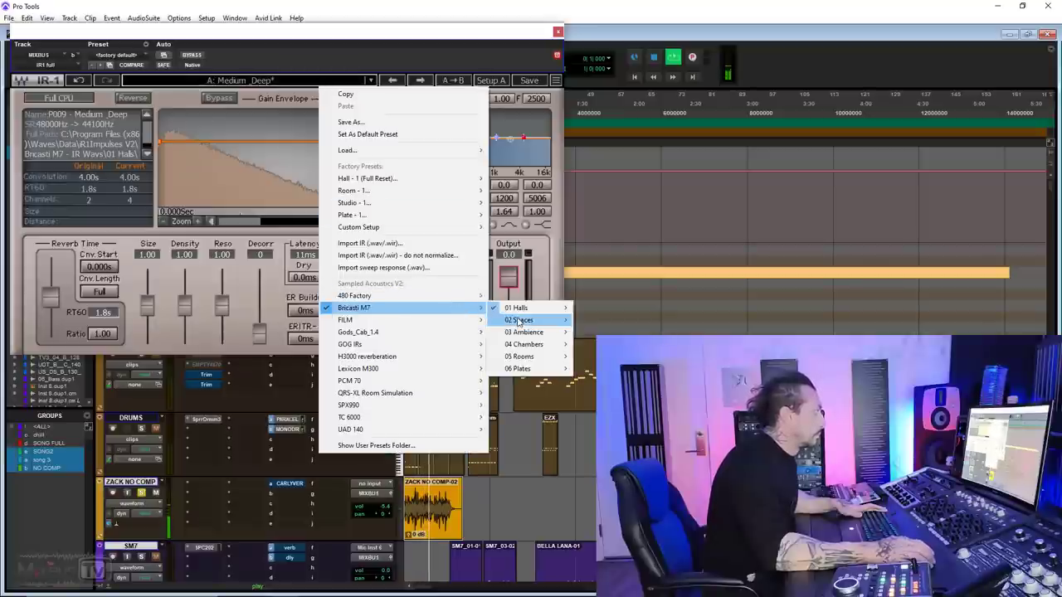
mouse_move(523, 308)
mouse_move(608, 330)
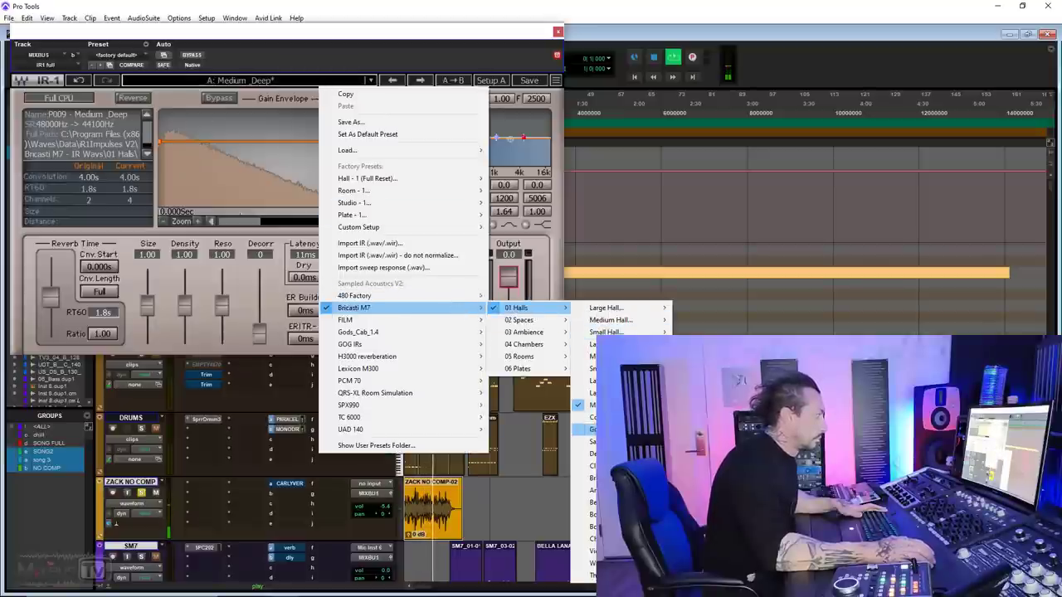
left_click(597, 429)
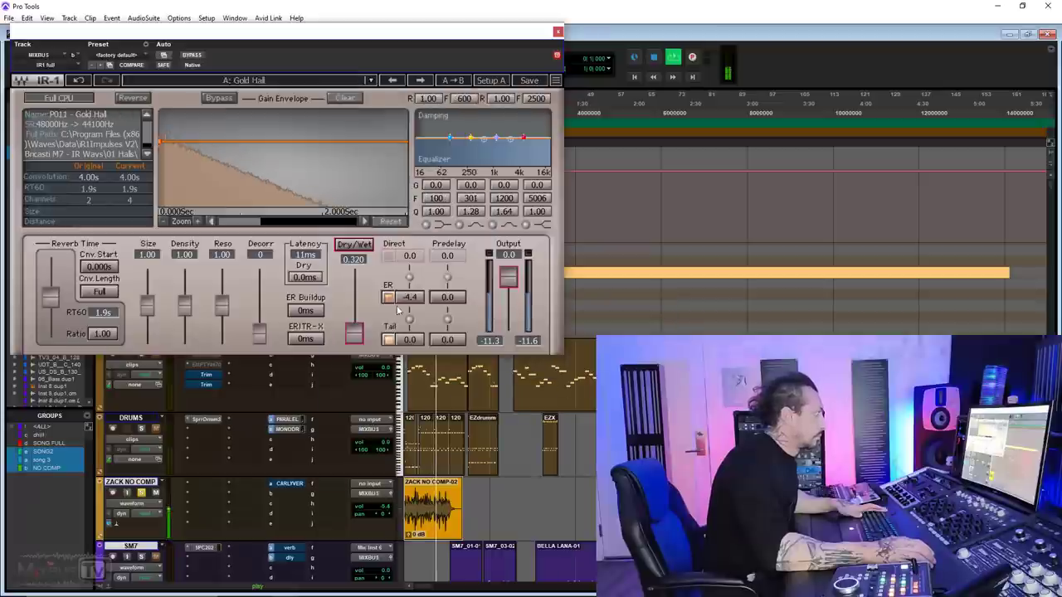
mouse_move(356, 335)
left_mouse_down()
mouse_move(356, 326)
mouse_move(356, 340)
left_mouse_up()
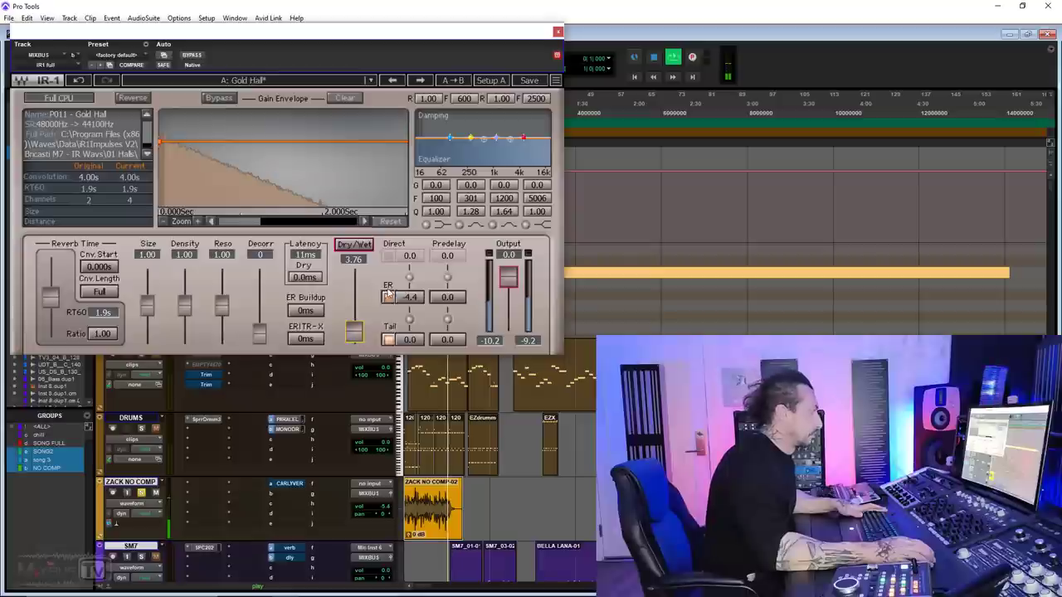
- With the DRUMS track soloed, load the Bricasti M7 room Studio B Far and set its dry/wet to about 5.21
left_click(324, 87)
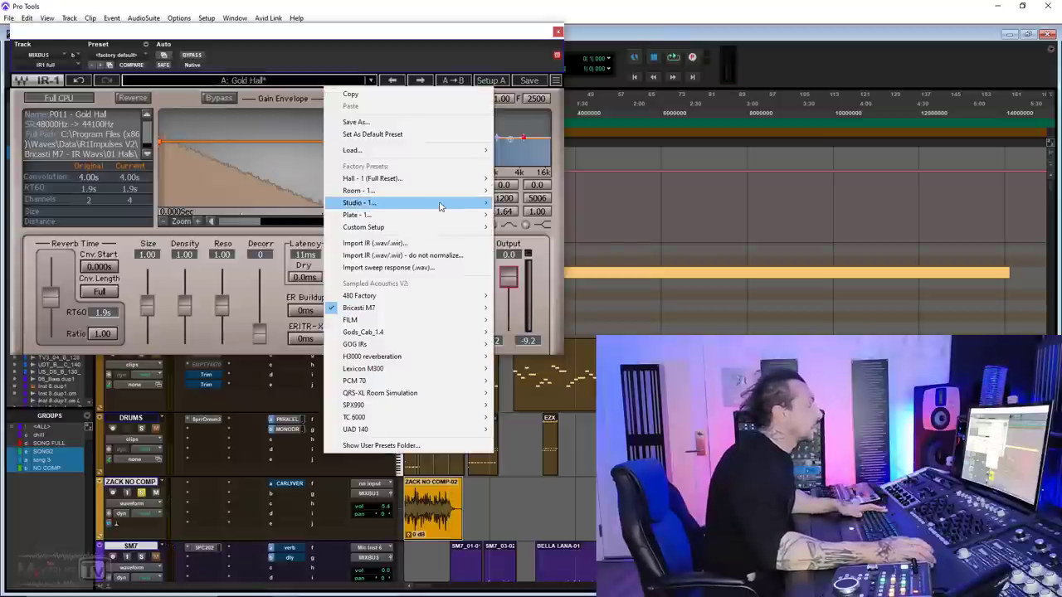
left_click(142, 429)
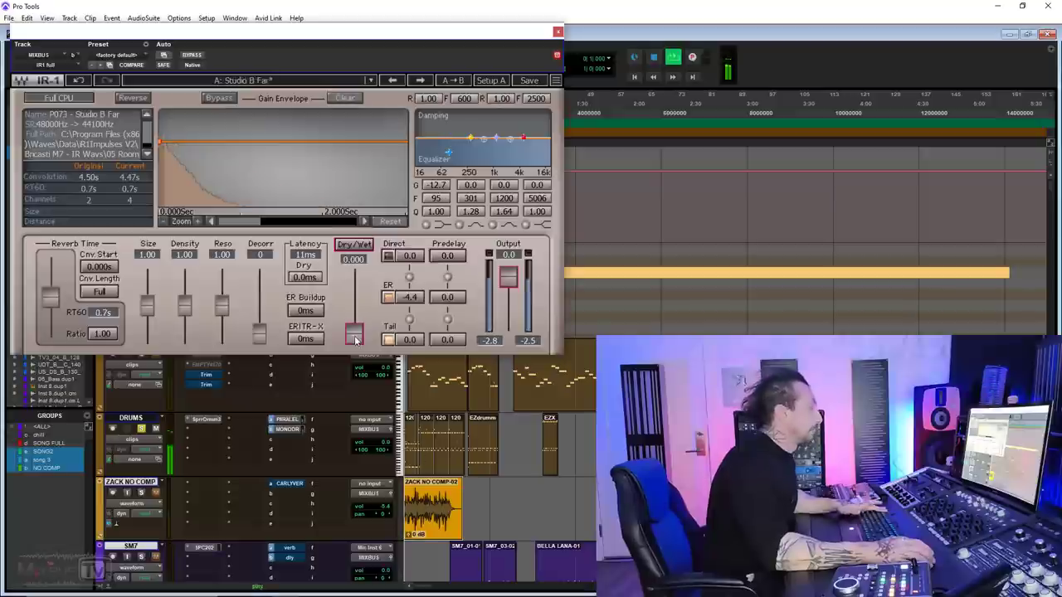
left_click_drag(354, 331, 354, 333)
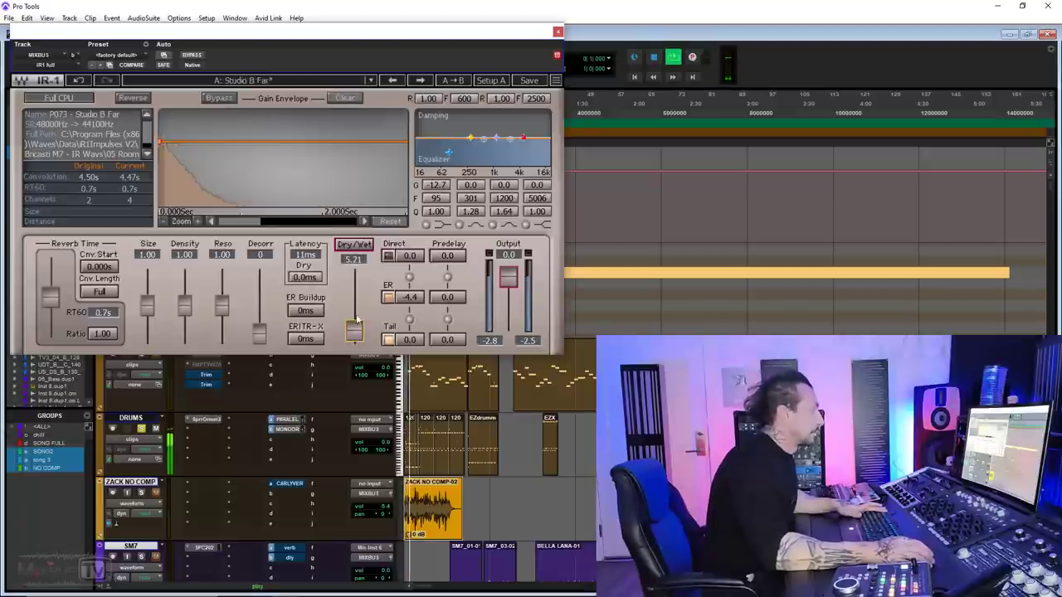
- Load the Bricasti M7 room impulse response Music Room and set its dry/wet to about 1.032
left_click(353, 76)
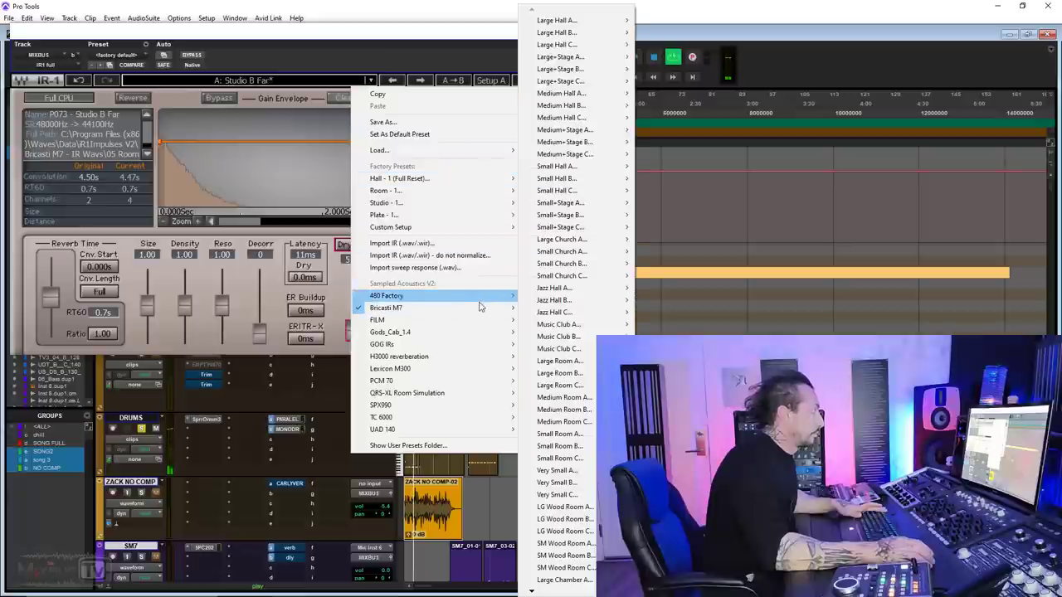
mouse_move(485, 310)
mouse_move(552, 357)
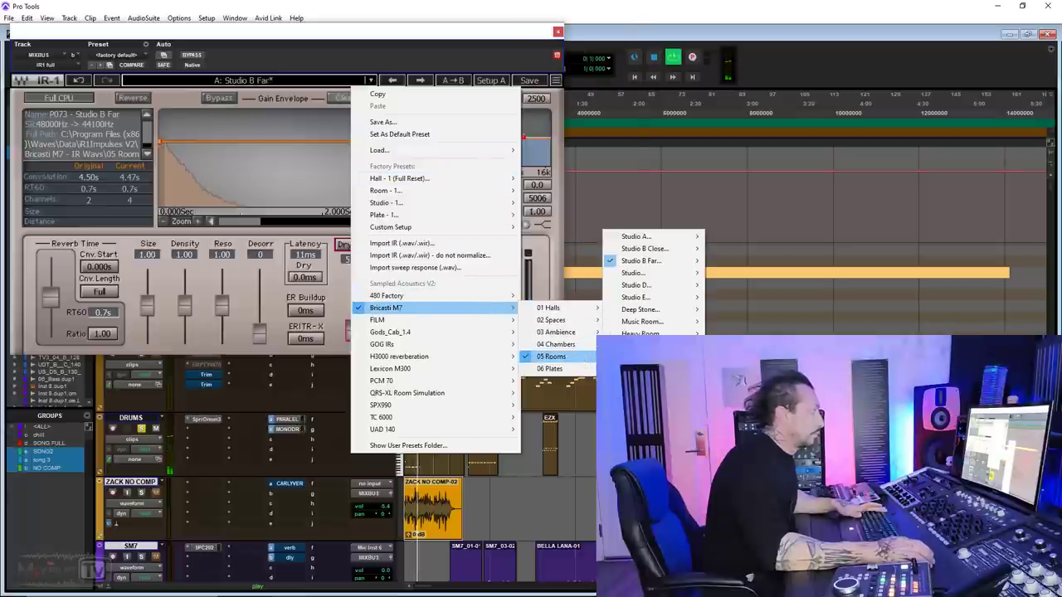
mouse_move(645, 333)
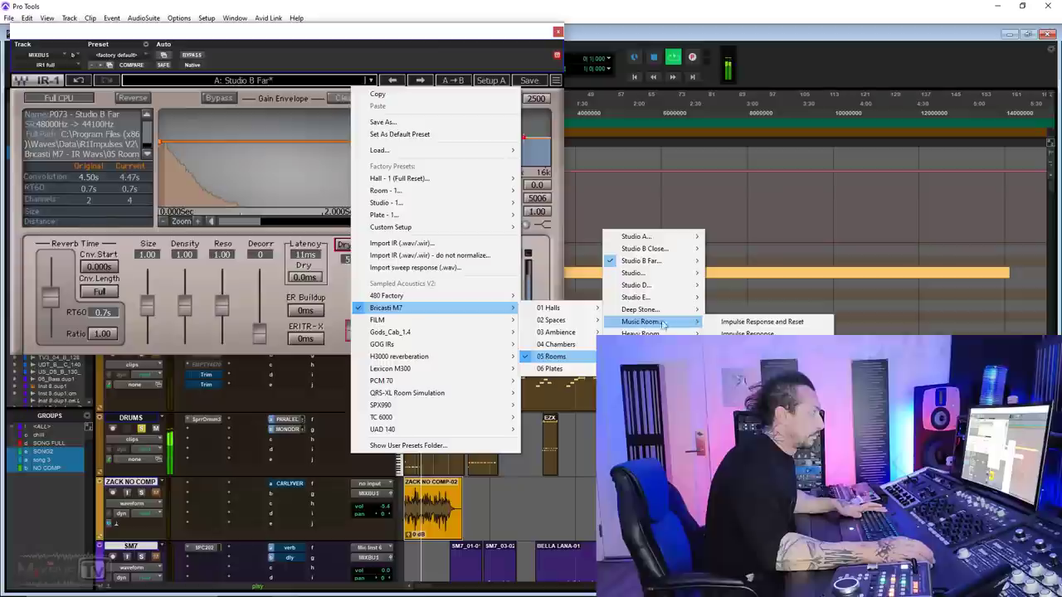
left_click(746, 334)
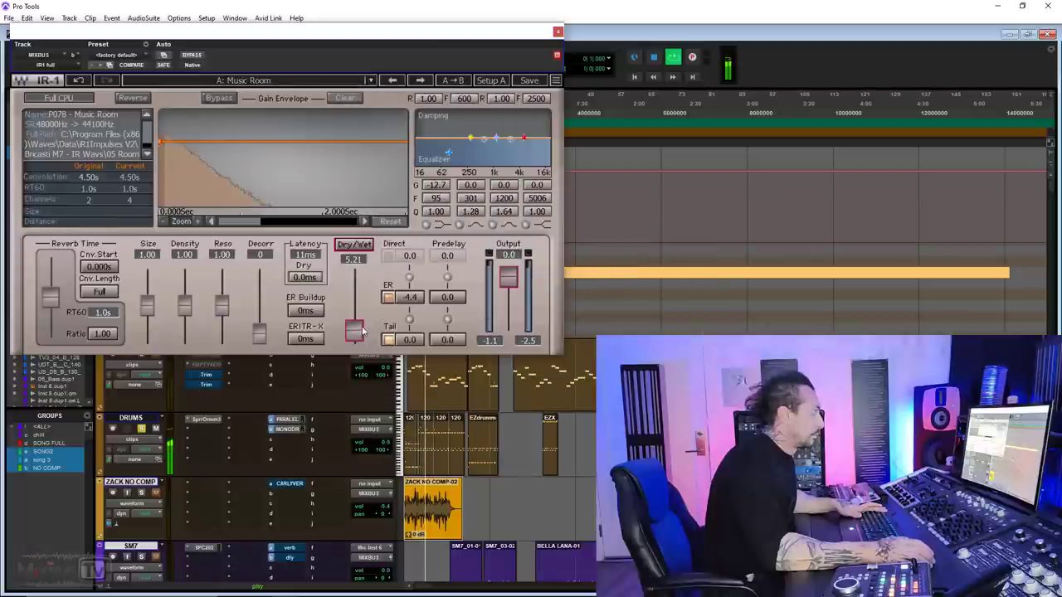
left_click_drag(363, 331, 354, 334)
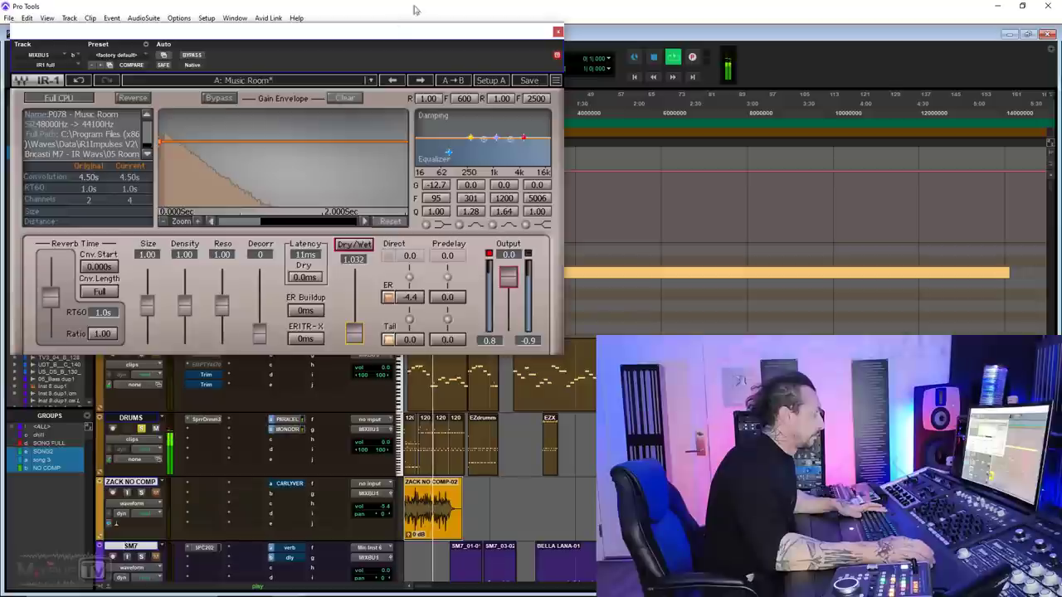
- Load the Bricasti M7 room Medium Tiled, set its dry/wet to 12.0 and stop playback
left_click(370, 80)
mouse_move(456, 310)
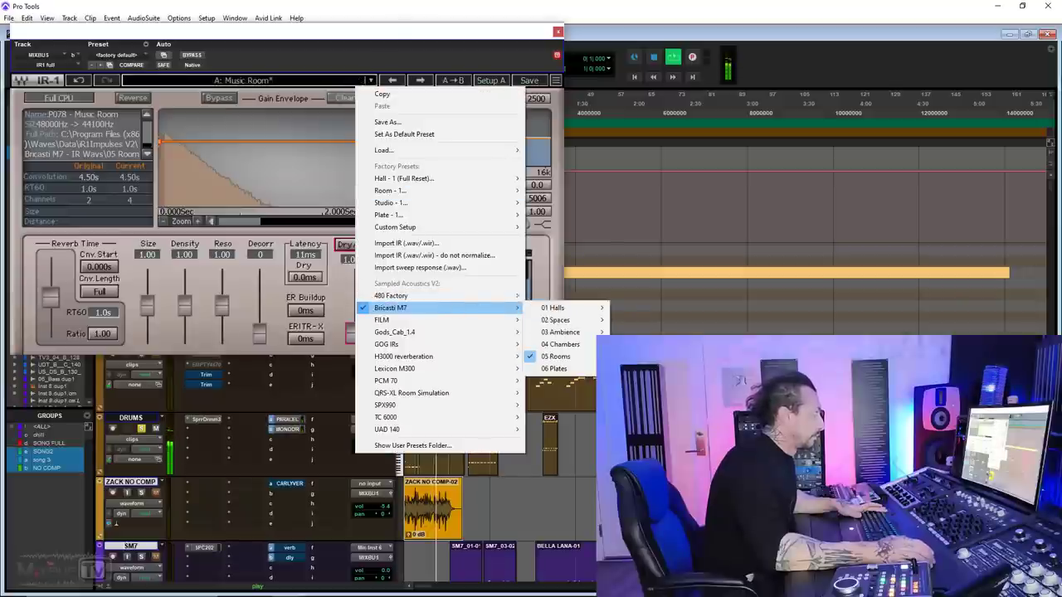
mouse_move(555, 356)
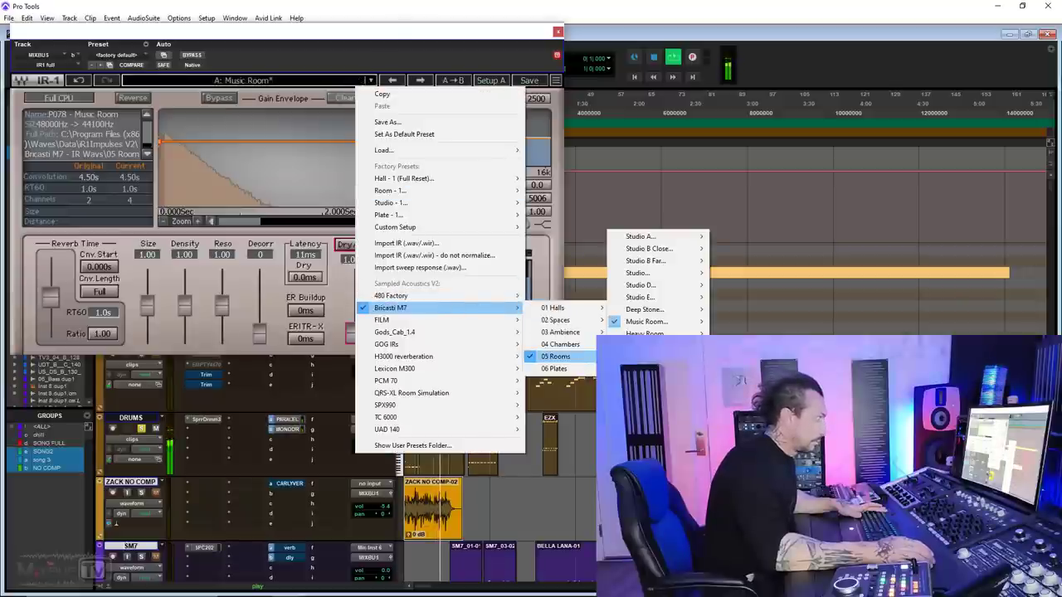
left_click(746, 382)
left_click_drag(354, 333, 355, 327)
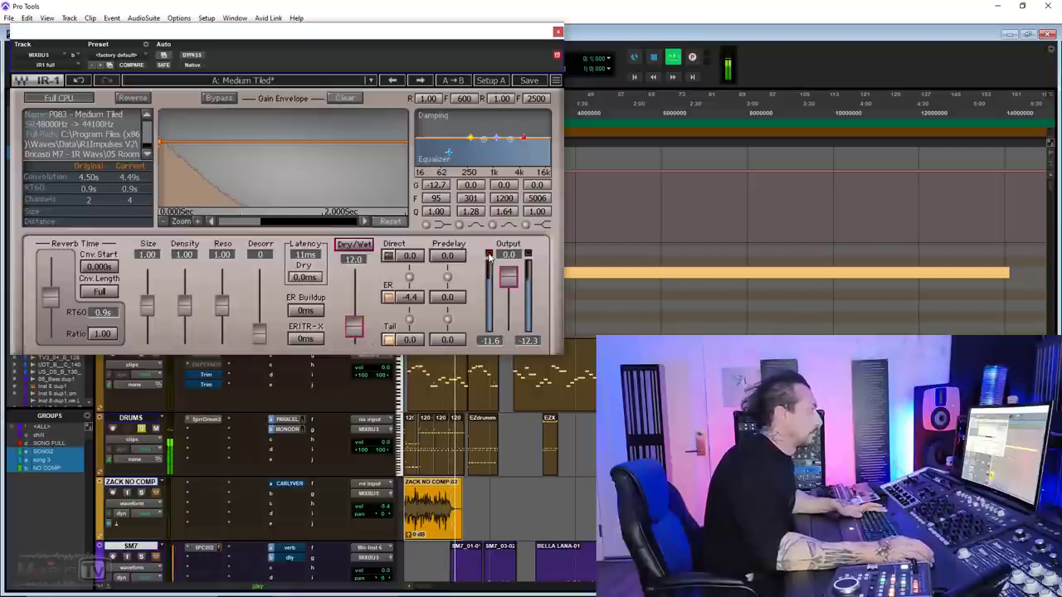
key("space")
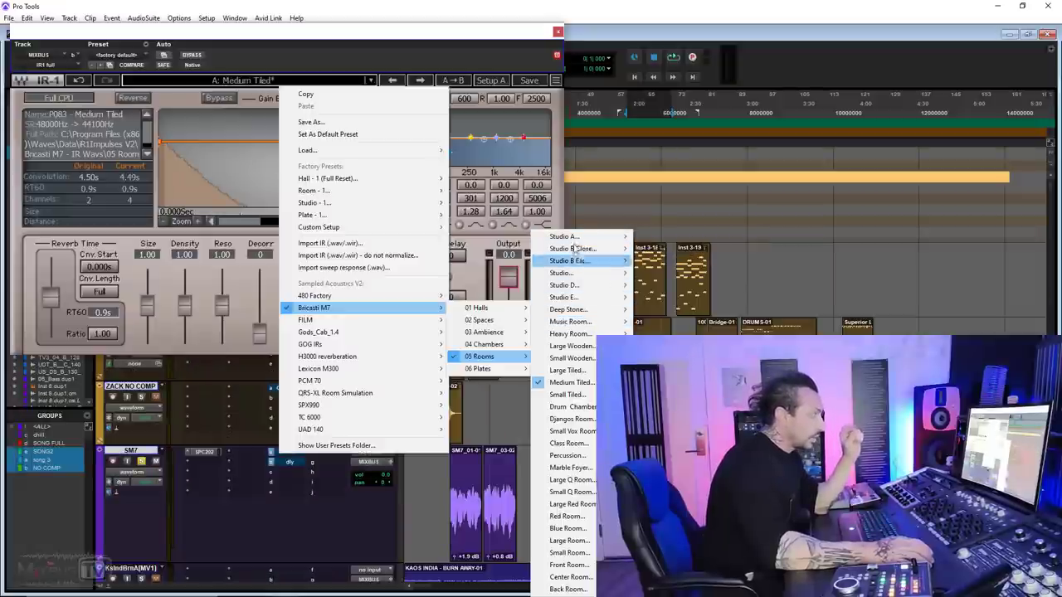
- Load the Bricasti M7 room Studio A and set its dry/wet to about 0.995 on the SM7 track
mouse_move(578, 239)
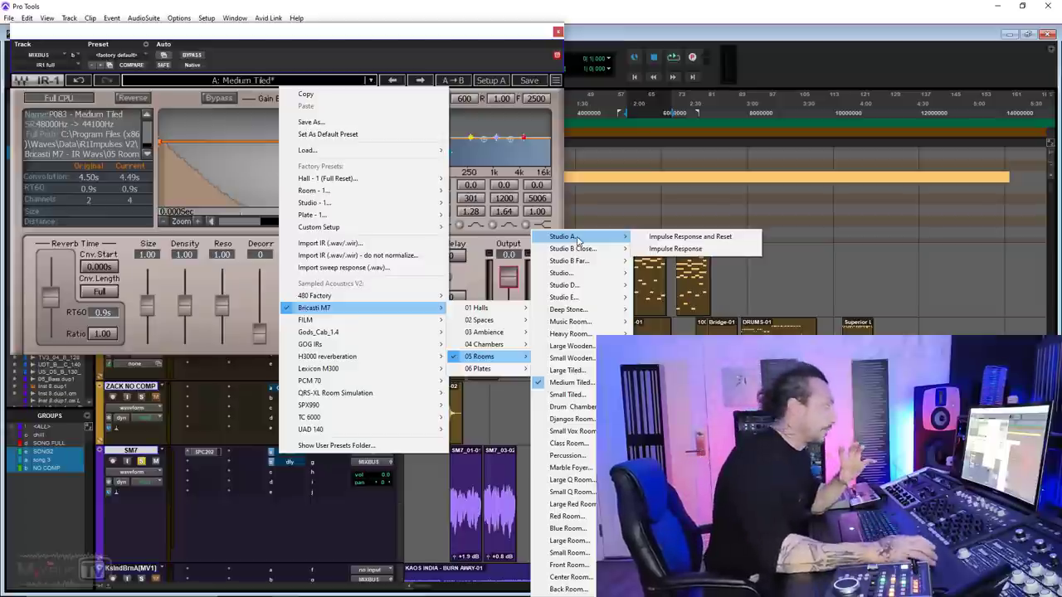
left_click(675, 249)
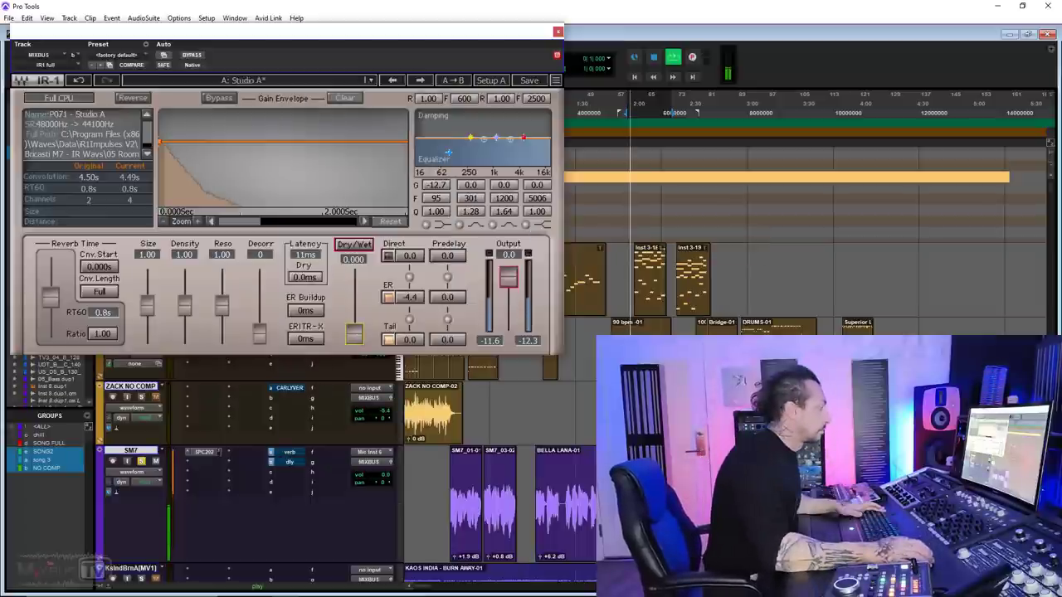
left_click_drag(357, 336, 358, 334)
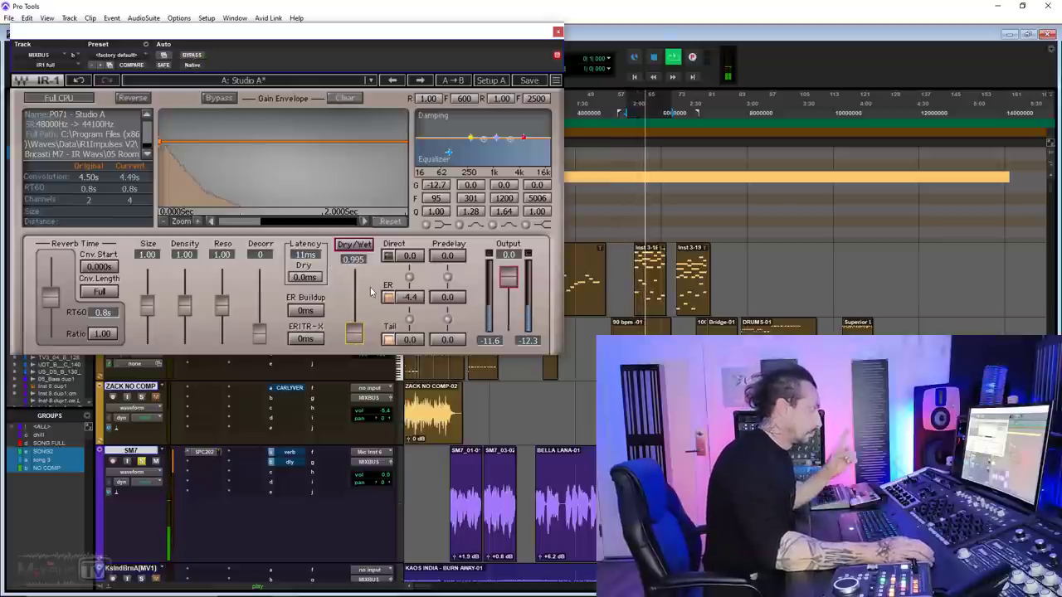
- Load the Bricasti M7 room Studio B Close, set its dry/wet to about 1.047 and compare it with the bypassed signal
left_click(345, 80)
mouse_move(456, 308)
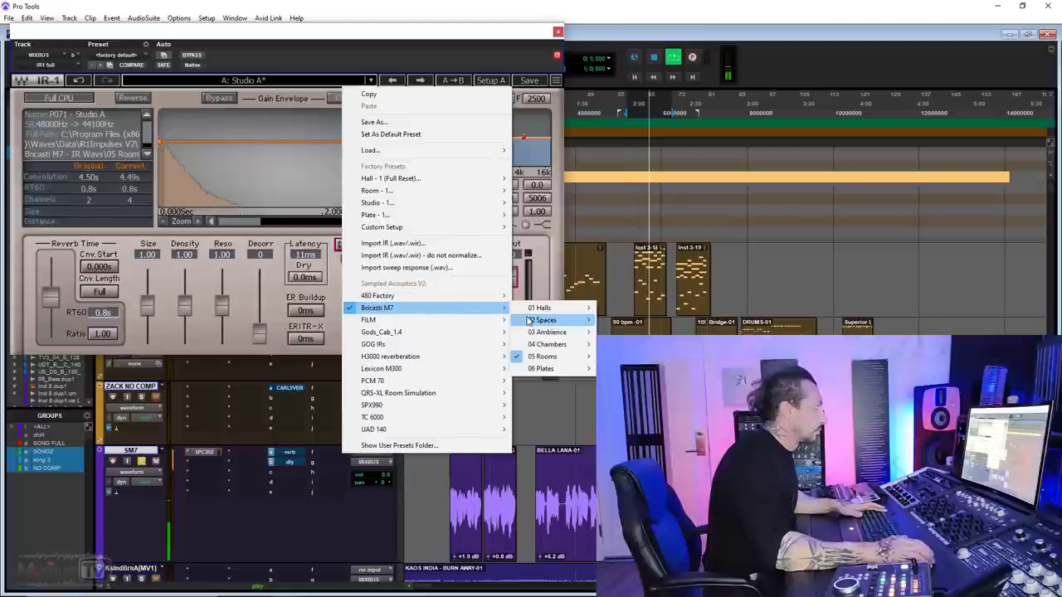
mouse_move(551, 356)
mouse_move(652, 248)
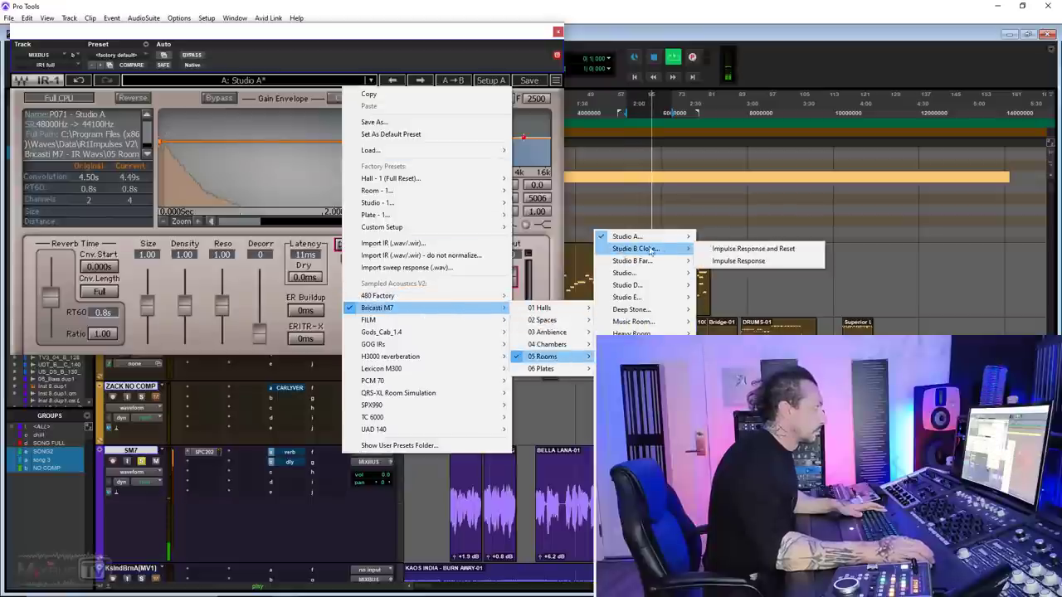
left_click(730, 249)
left_click_drag(354, 334, 354, 332)
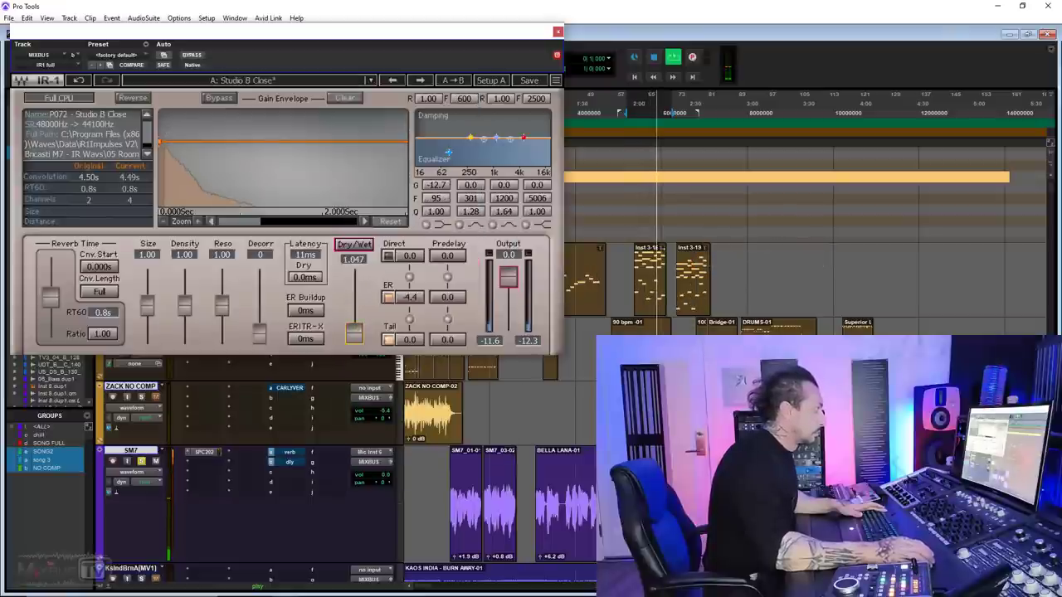
left_click(201, 57)
left_click(199, 56)
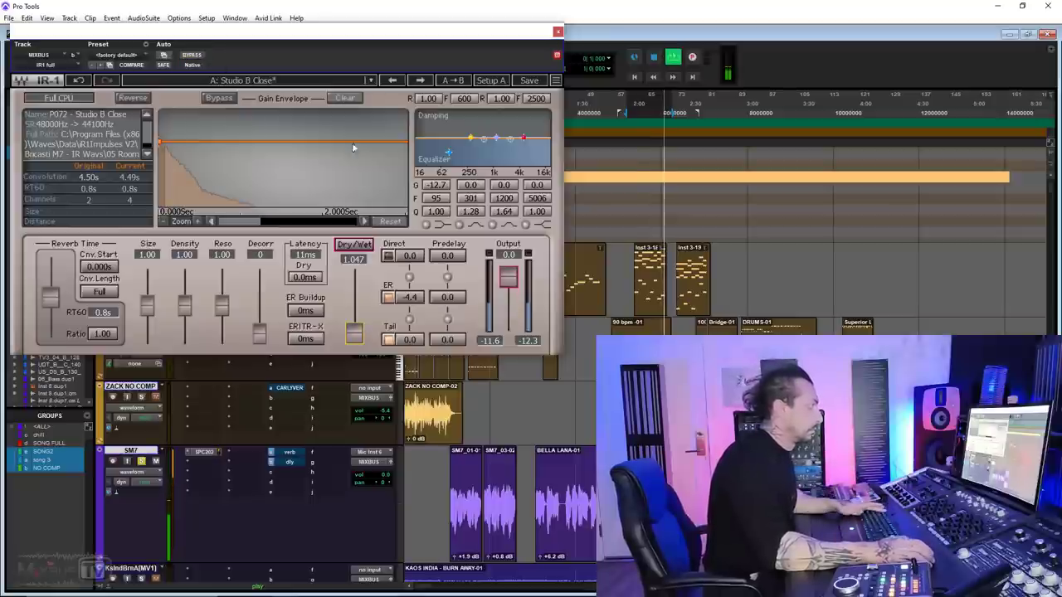
- Stop playback and raise the decorrelation amount of the Studio B Close reverb
left_click(370, 80)
left_click(373, 61)
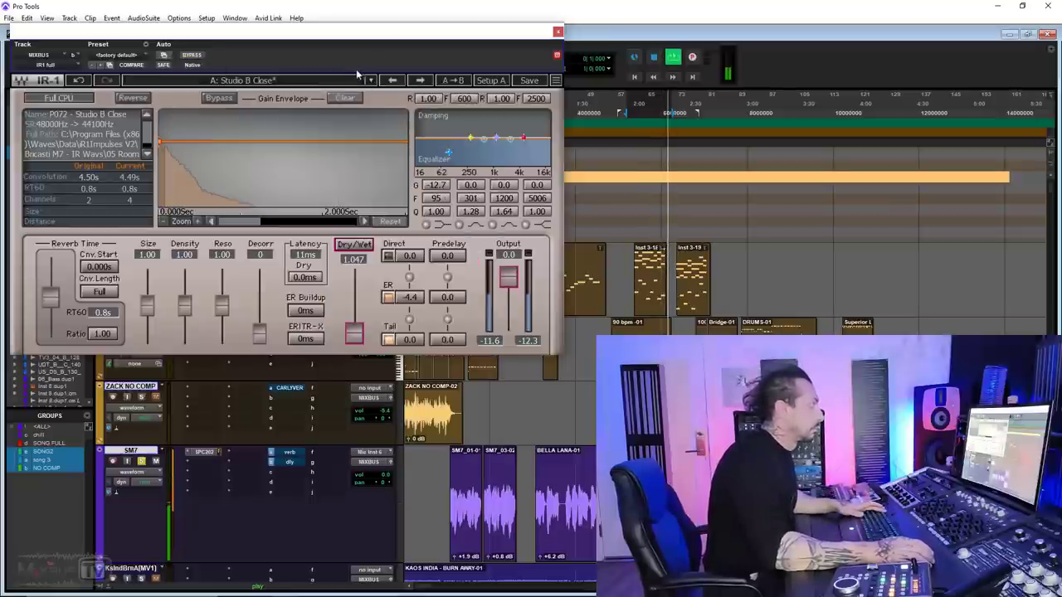
key("space")
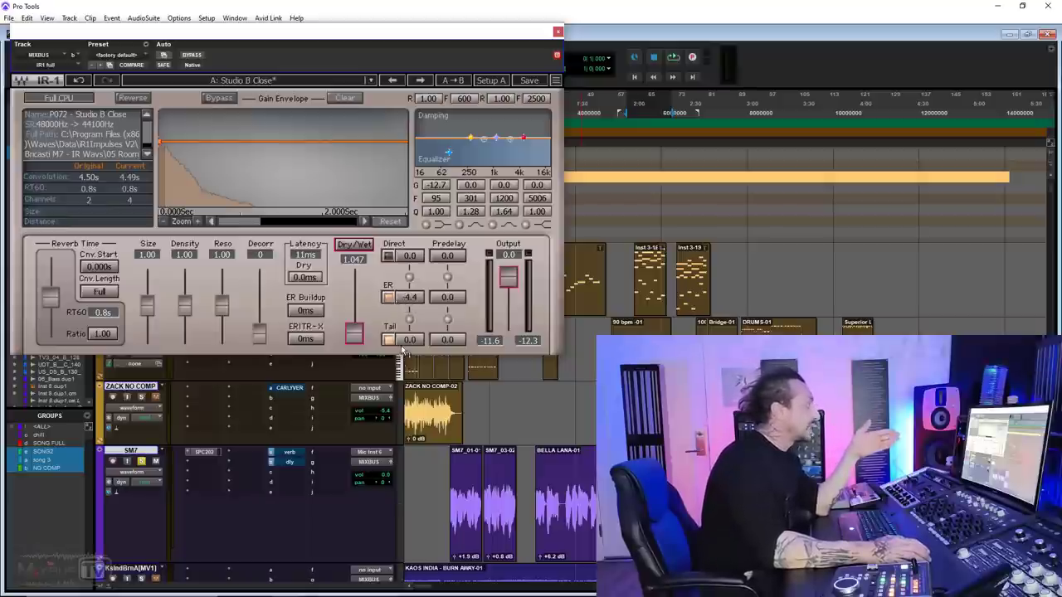
left_click_drag(260, 332, 261, 286)
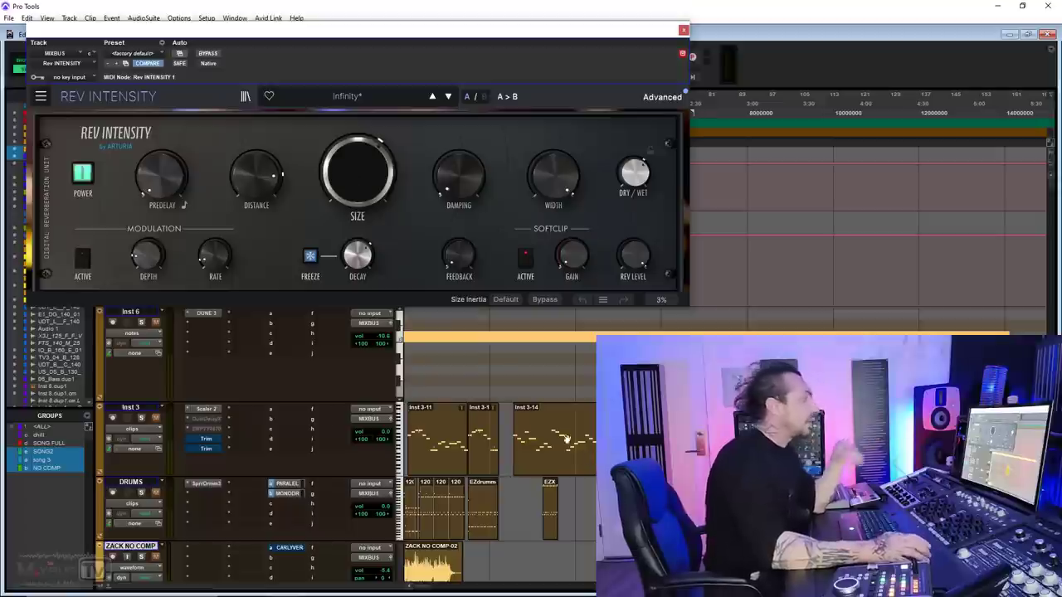
- Solo the Inst 3 track and compare it with Rev Intensity bypassed and active
left_click(141, 417)
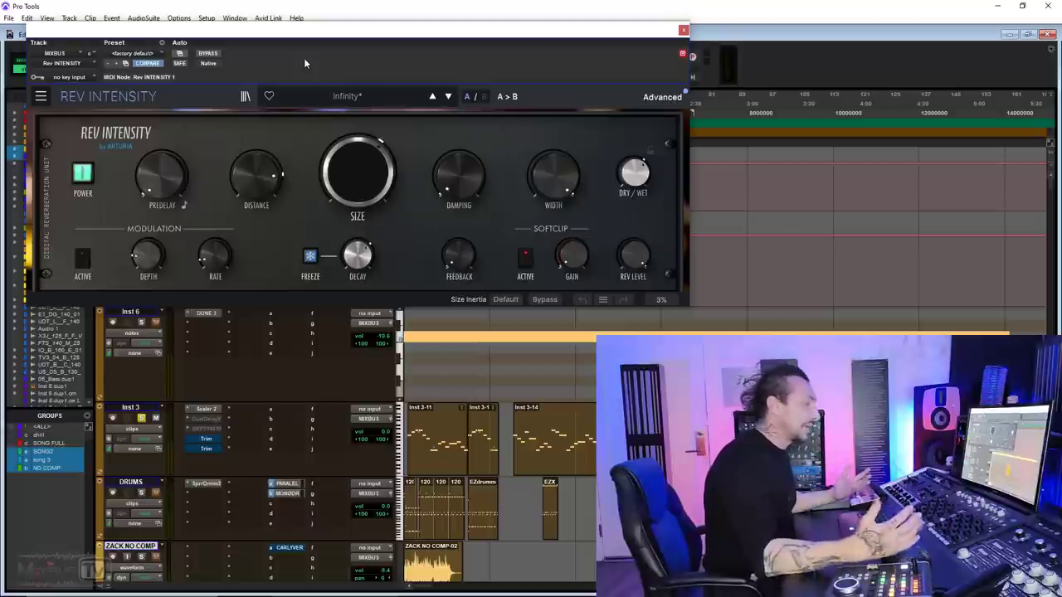
left_click(208, 53)
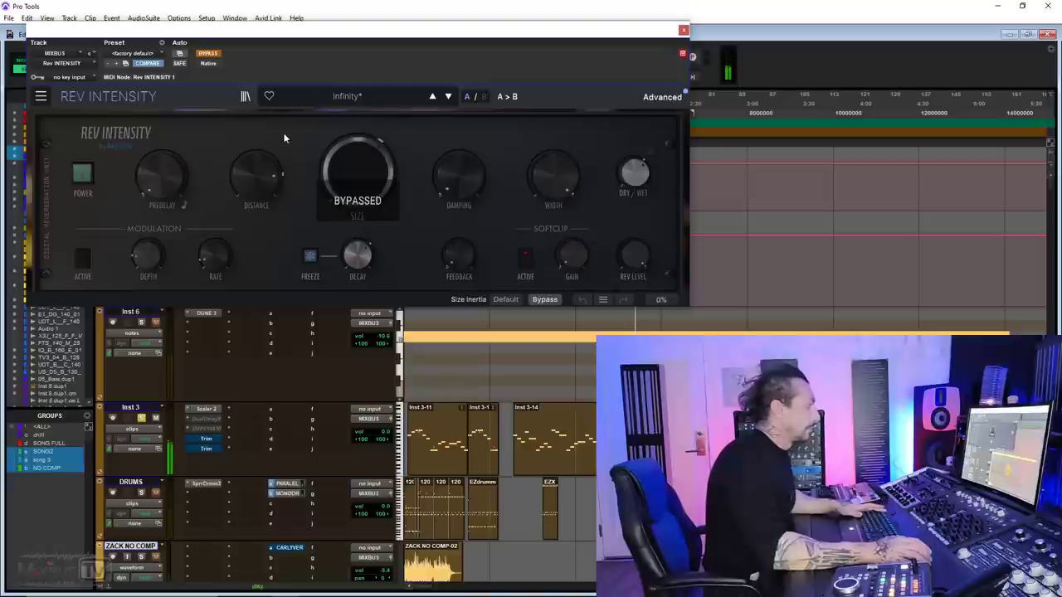
left_click(208, 53)
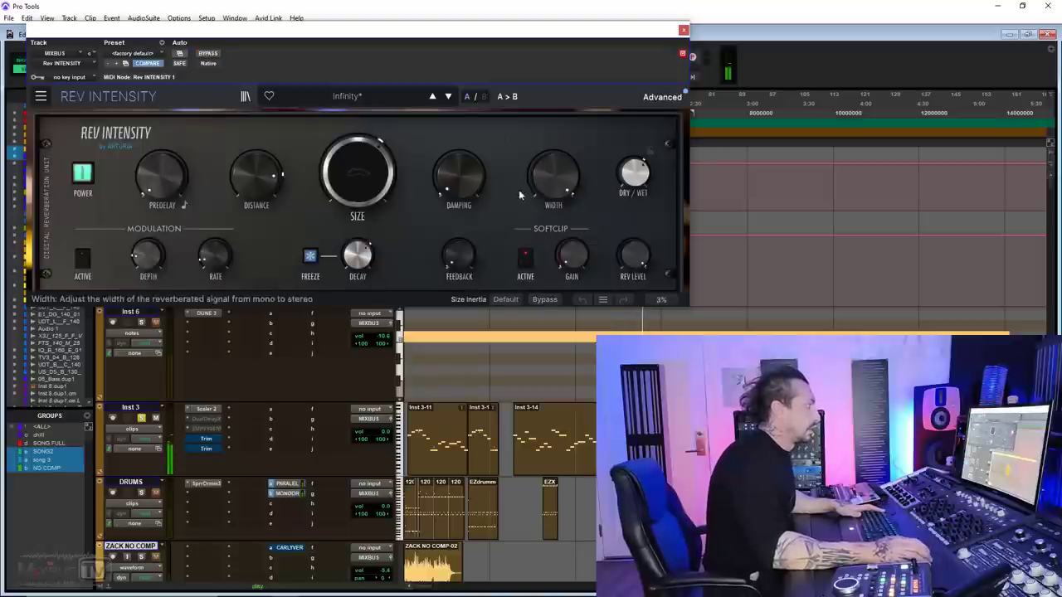
- Turn on Rev Intensity's modulation and check its width, damping and distance controls
mouse_move(474, 184)
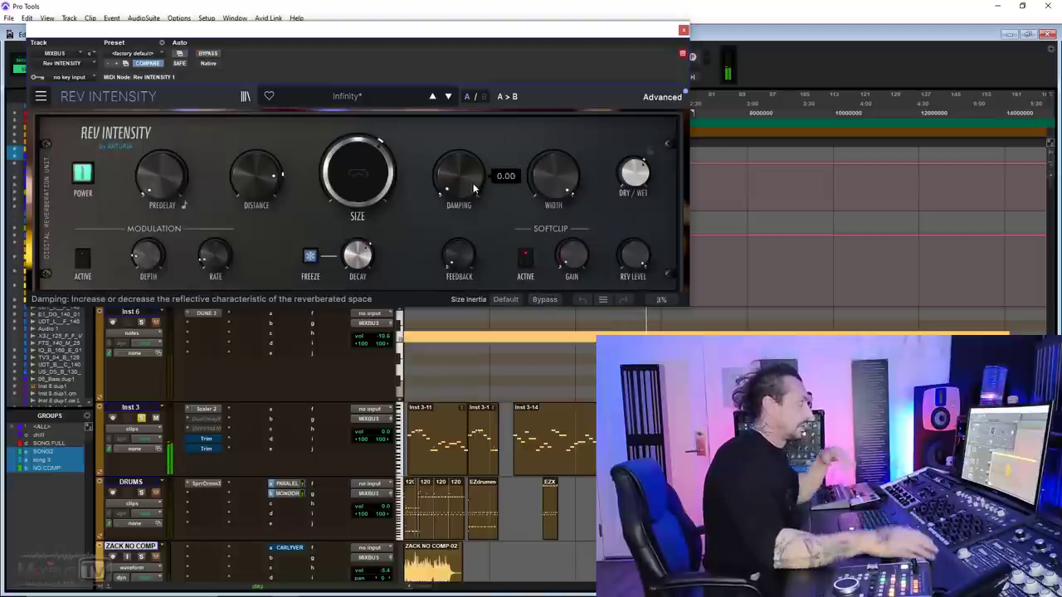
left_click(87, 258)
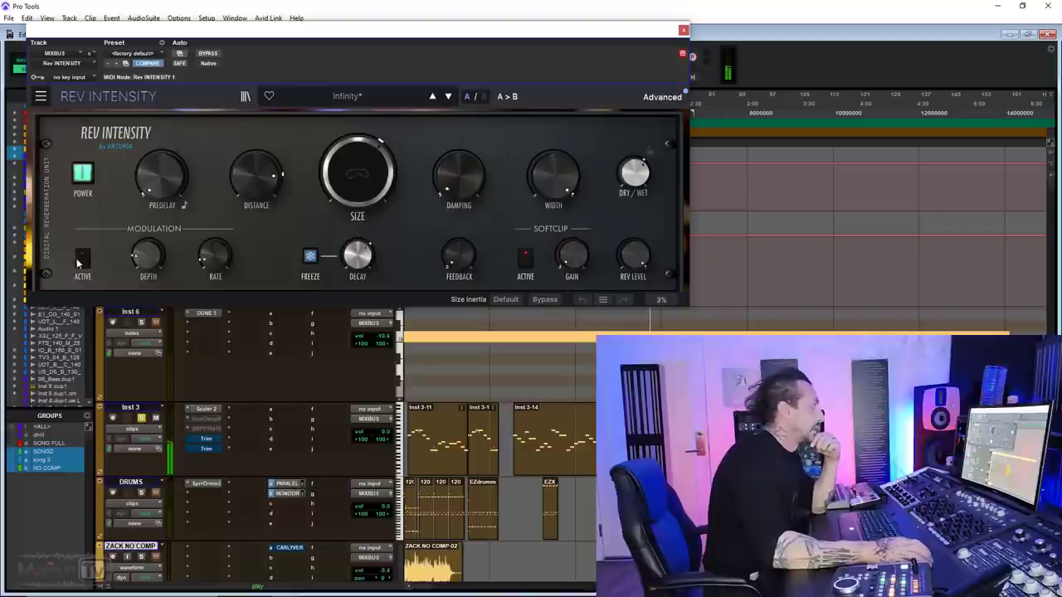
mouse_move(196, 259)
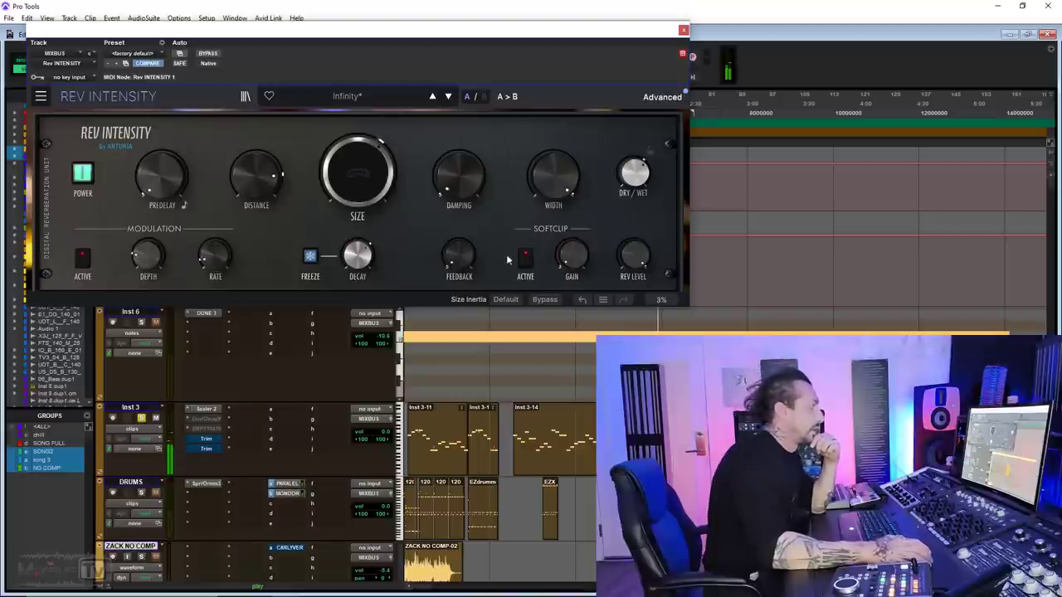
mouse_move(566, 189)
left_mouse_down()
mouse_move(566, 306)
mouse_move(565, 189)
left_mouse_up()
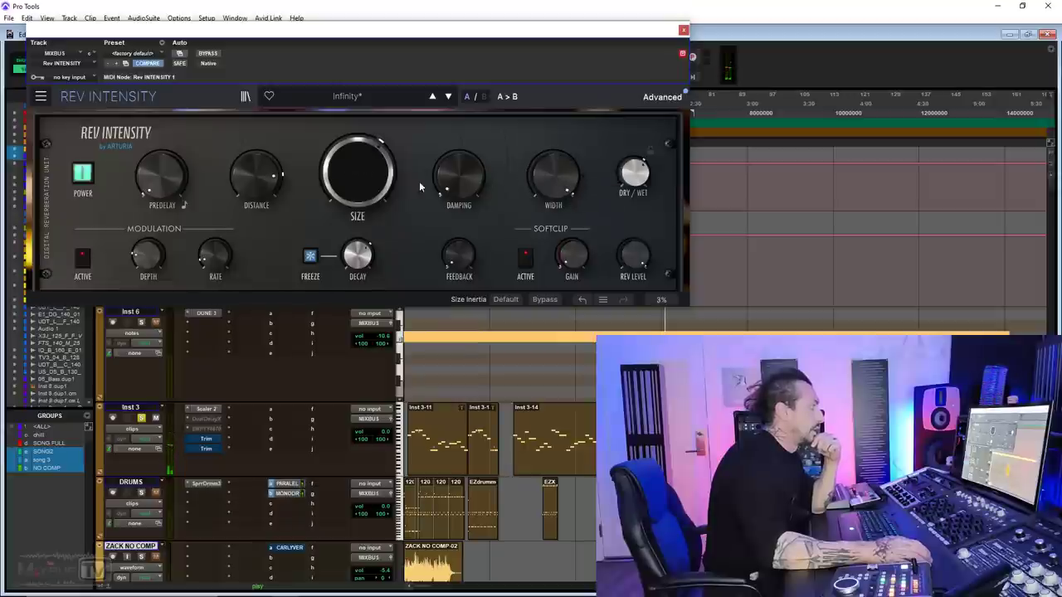
mouse_move(265, 174)
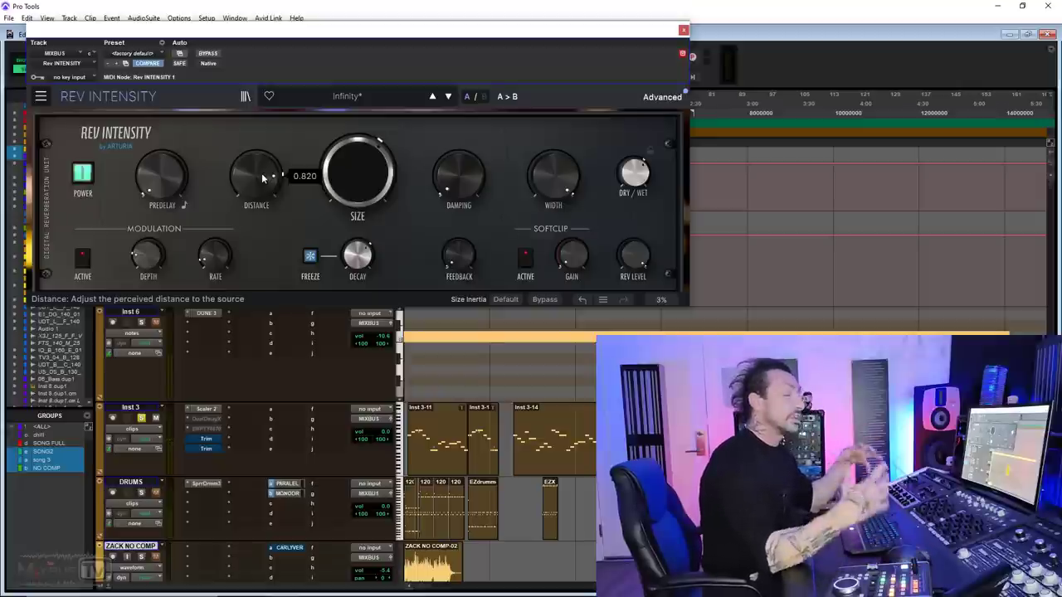
- During playback, lower Rev Intensity's Distance to 0.052, raise it to maximum and set Dry/Wet to 0.820
key("space")
left_click_drag(262, 178, 262, 307)
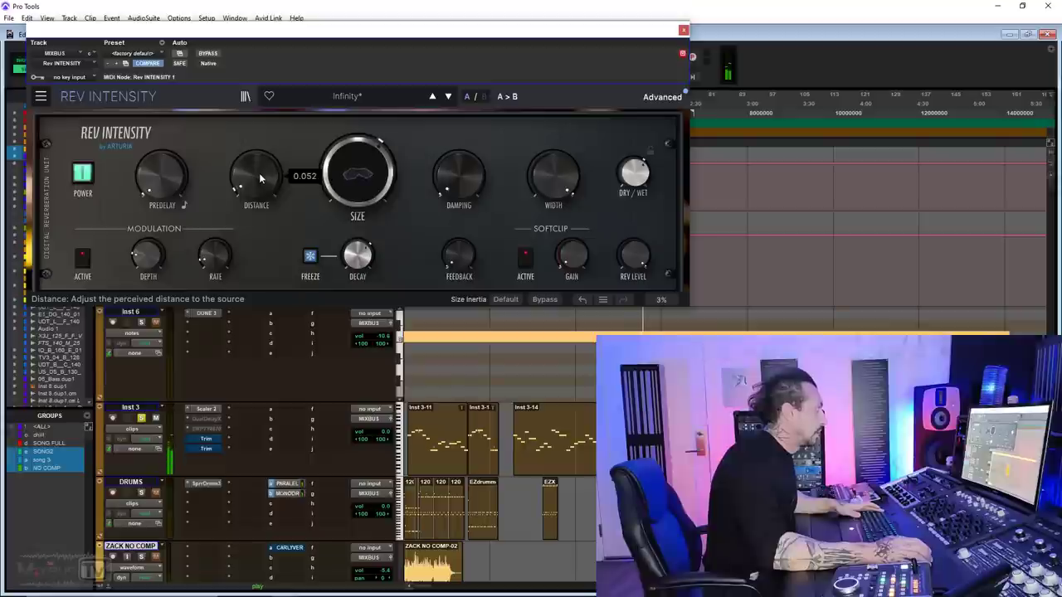
left_click_drag(259, 178, 259, 132)
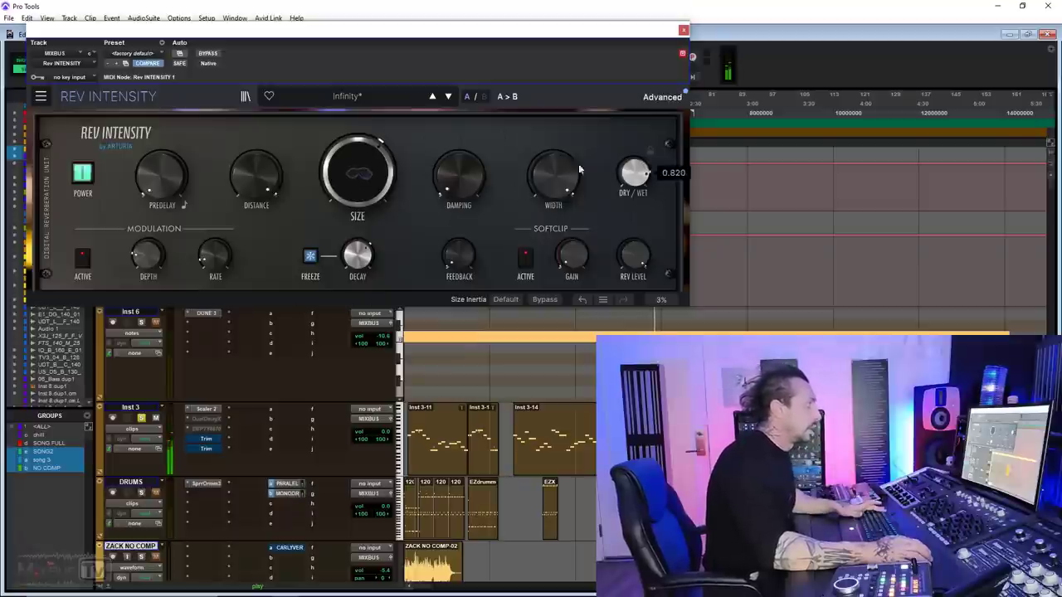
- Reset Distance to 0.00, sweep it up to 1.00 and bring it back down near its minimum
double_click(258, 172)
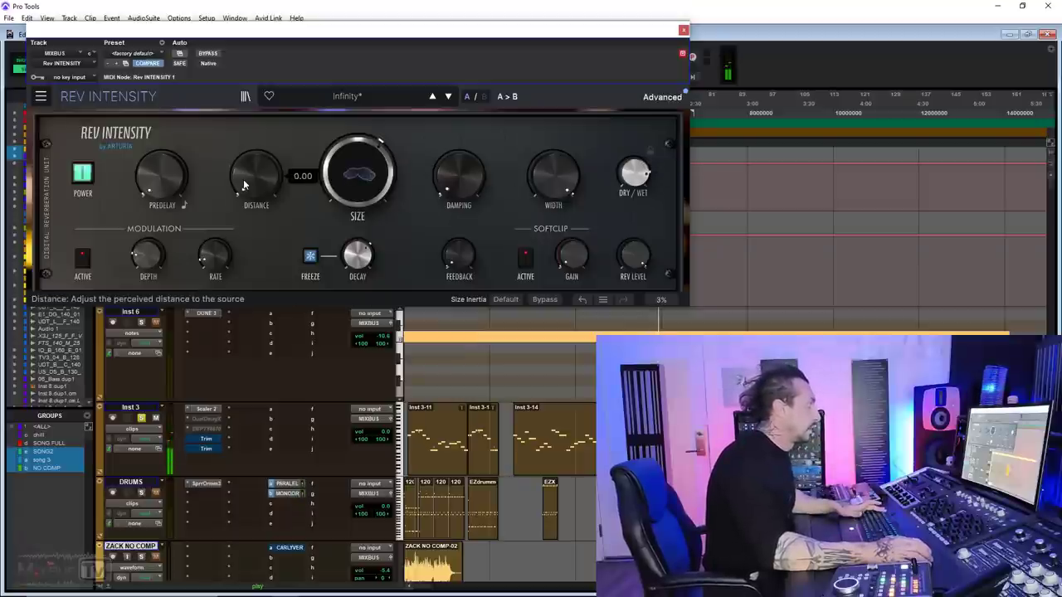
left_click_drag(243, 184, 244, 48)
left_click_drag(243, 141, 244, 133)
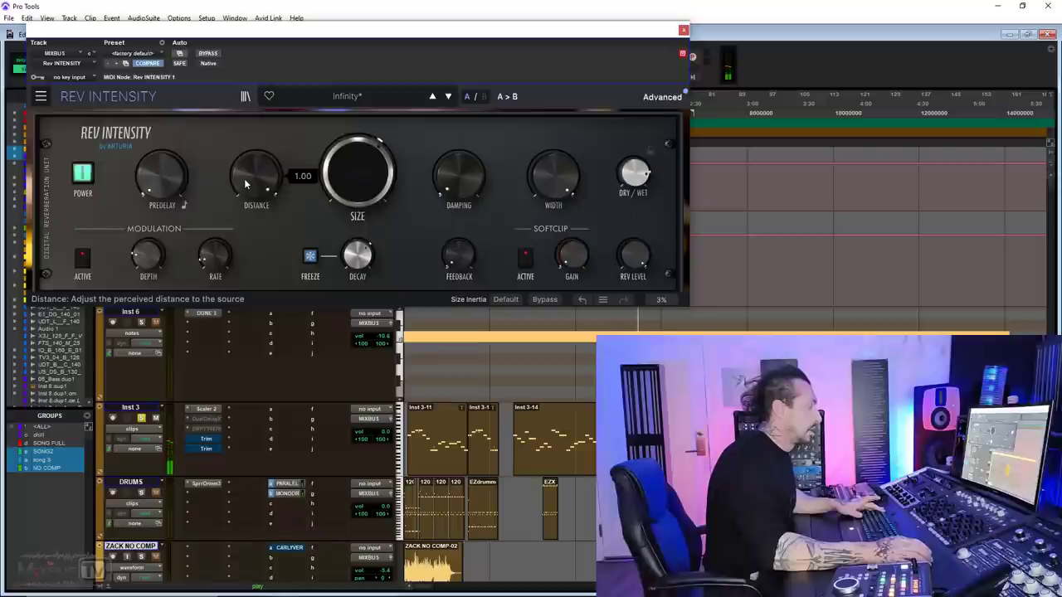
left_click_drag(245, 184, 245, 236)
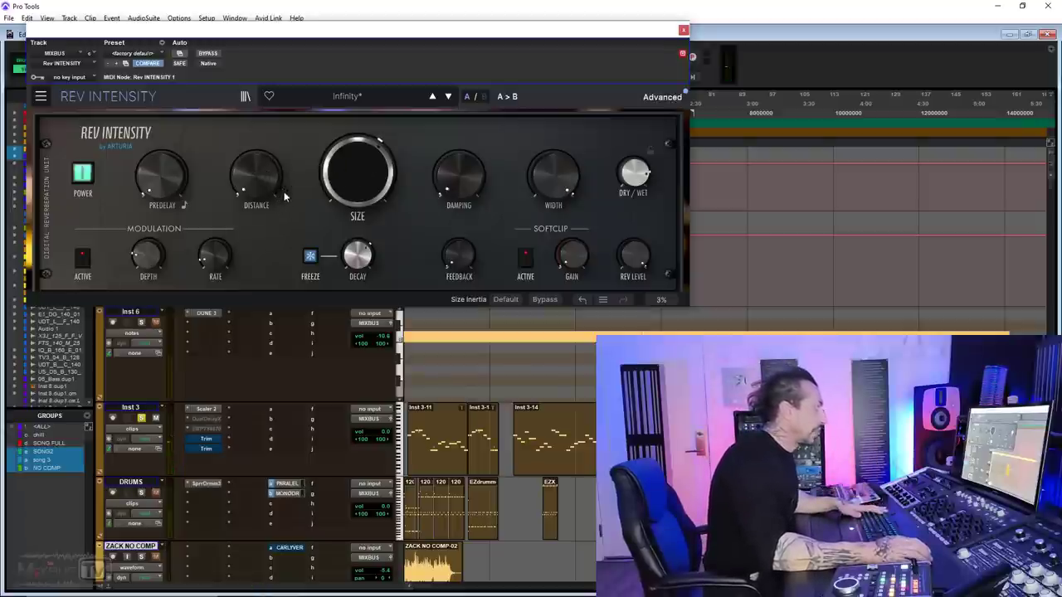
- Show Rev Intensity's advanced section with its filters and modulation sources, and examine the Feedback control
left_click(660, 100)
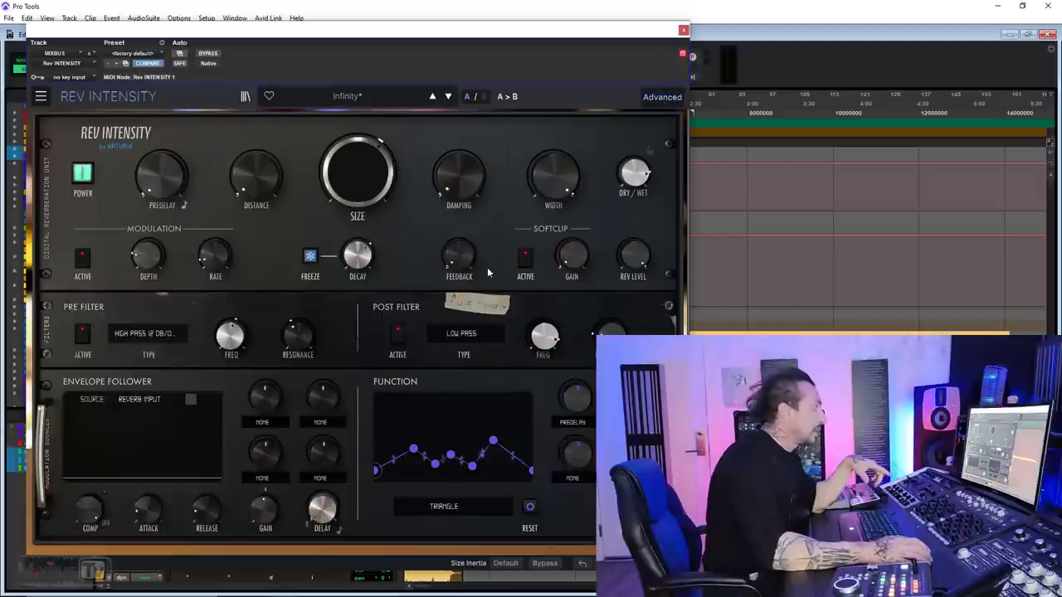
mouse_move(459, 255)
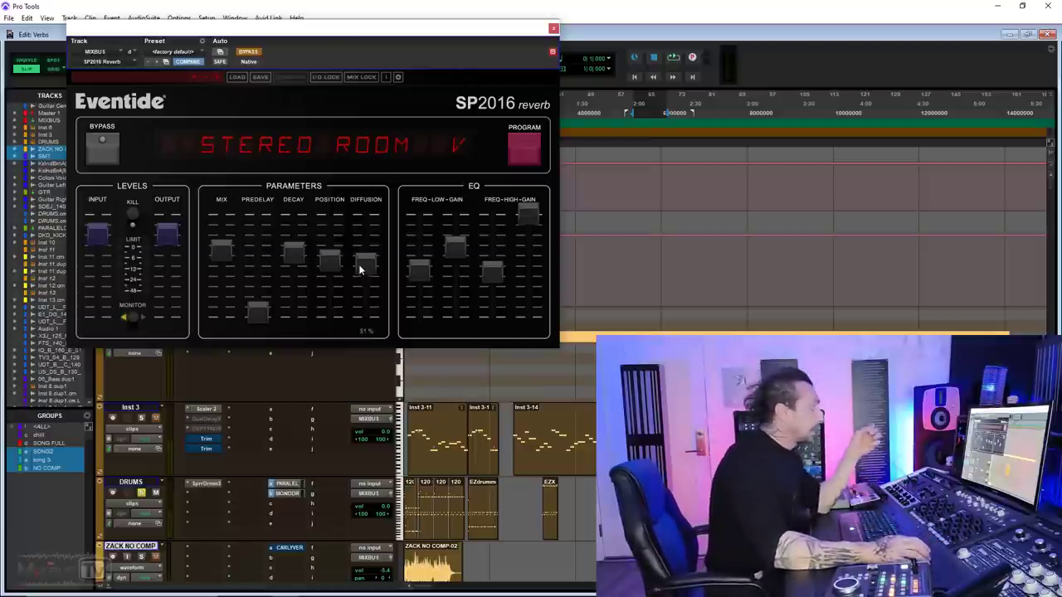
- Raise the SP2016 reverb's Mix to 81% and lower its Position slider while auditioning the Stereo Room program
left_click_drag(330, 262, 340, 289)
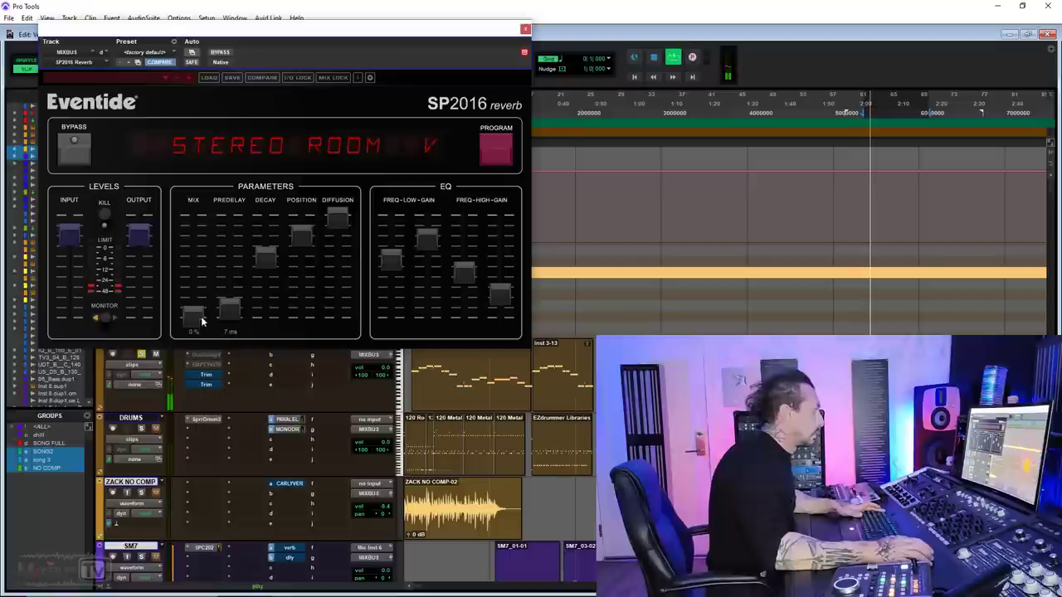
left_click_drag(192, 315, 201, 230)
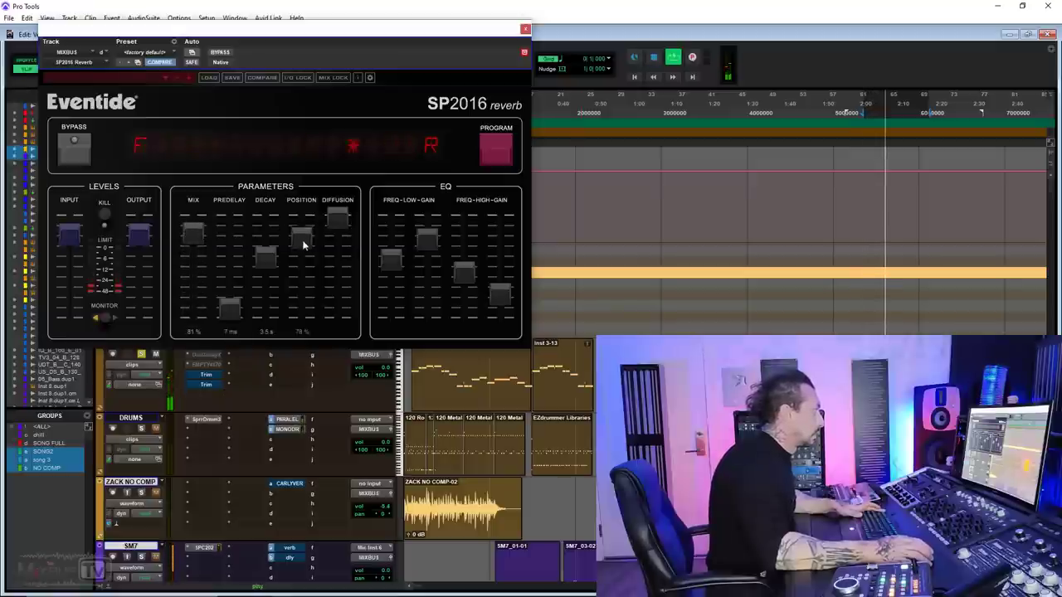
left_click_drag(301, 236, 307, 284)
left_click(265, 260)
key("space")
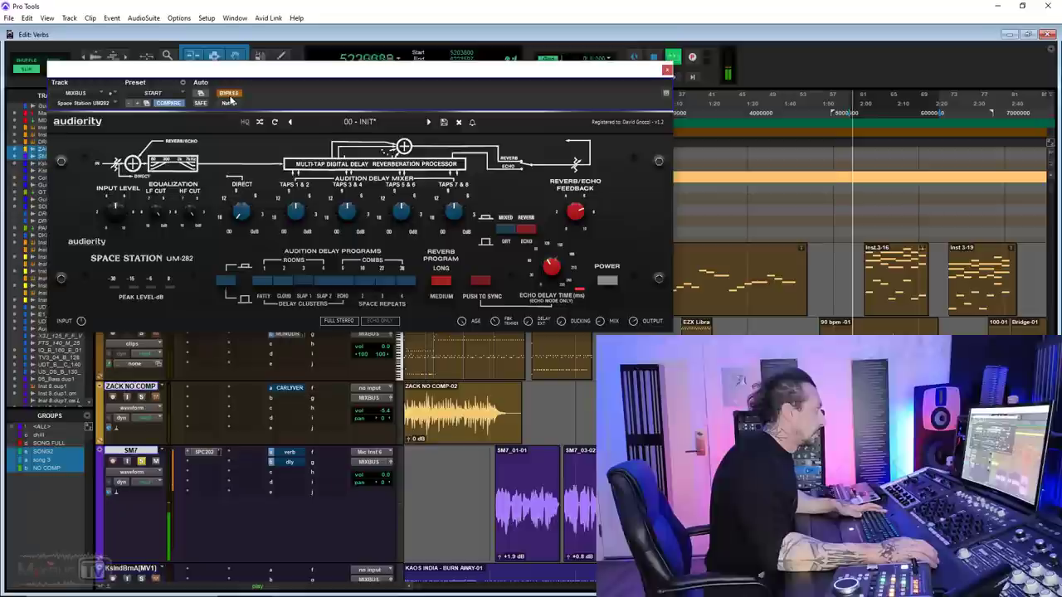
- Take Space Station UM282 out of bypass and audition its room and delay-cluster programs on the soloed SM7 track
left_click(230, 93)
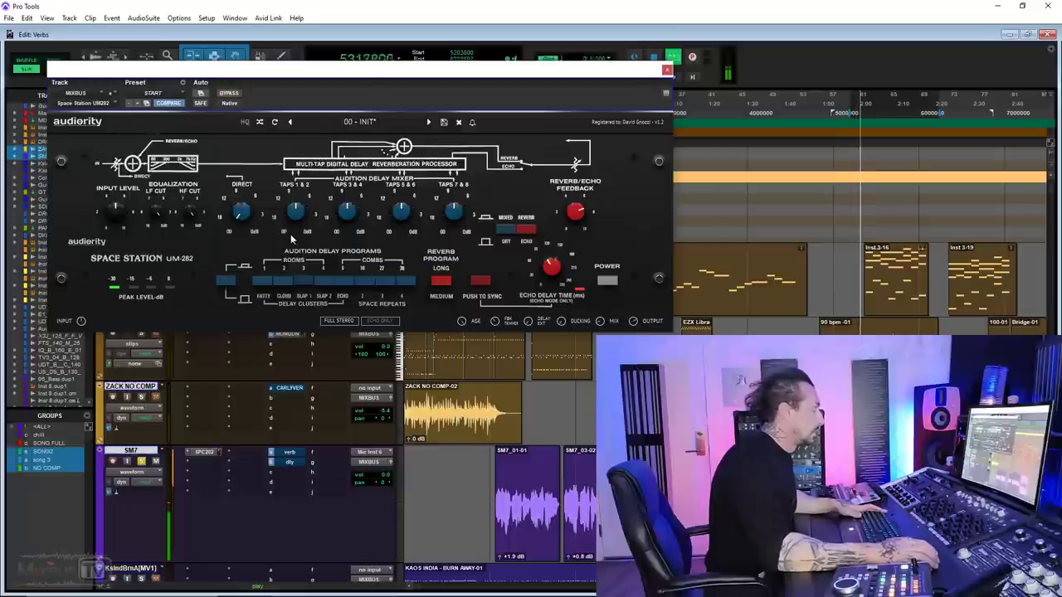
mouse_move(192, 222)
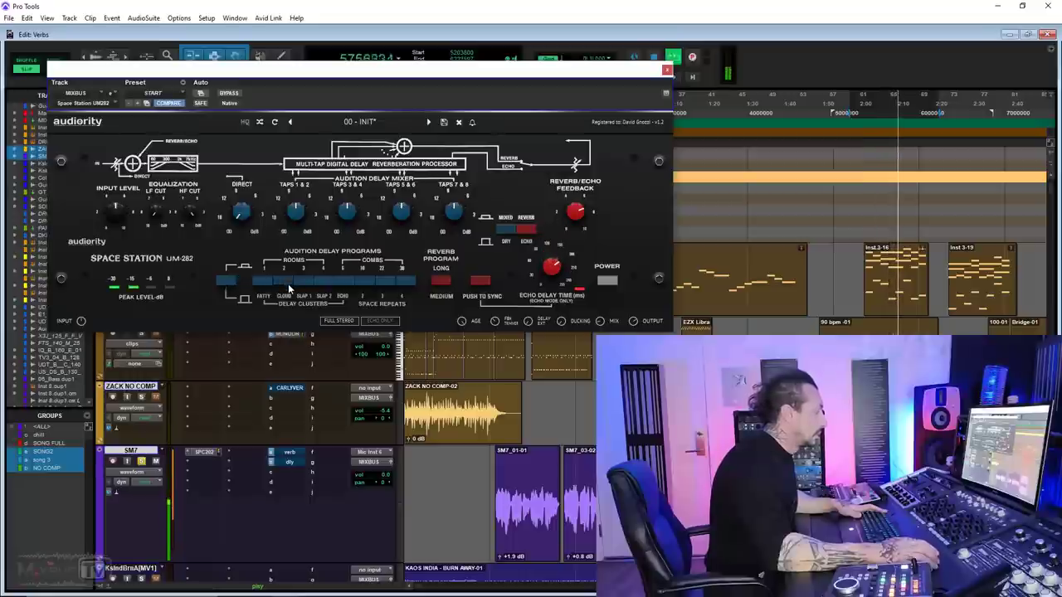
left_click(184, 82)
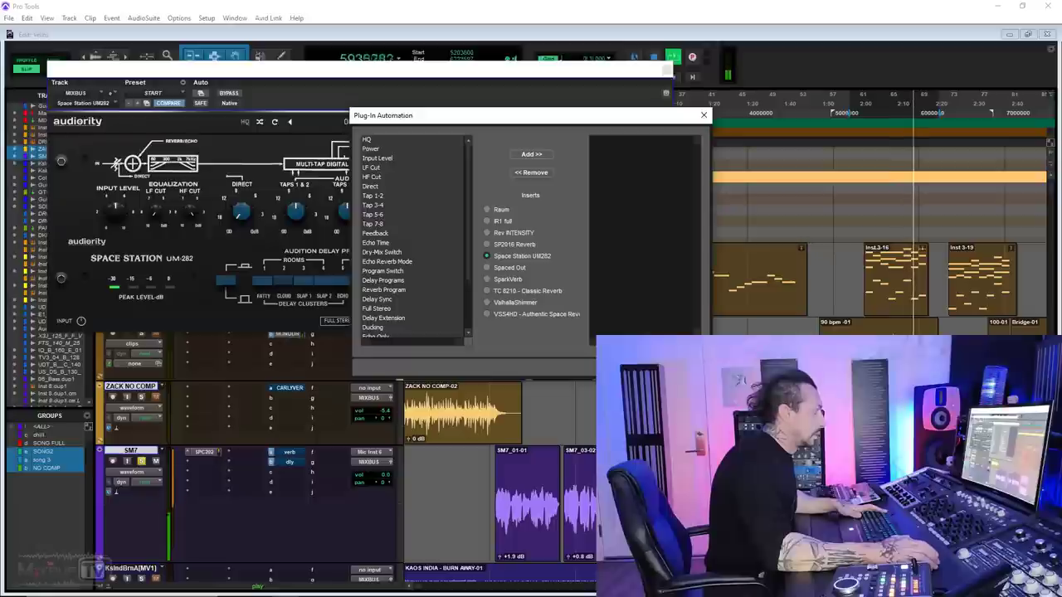
key("Escape")
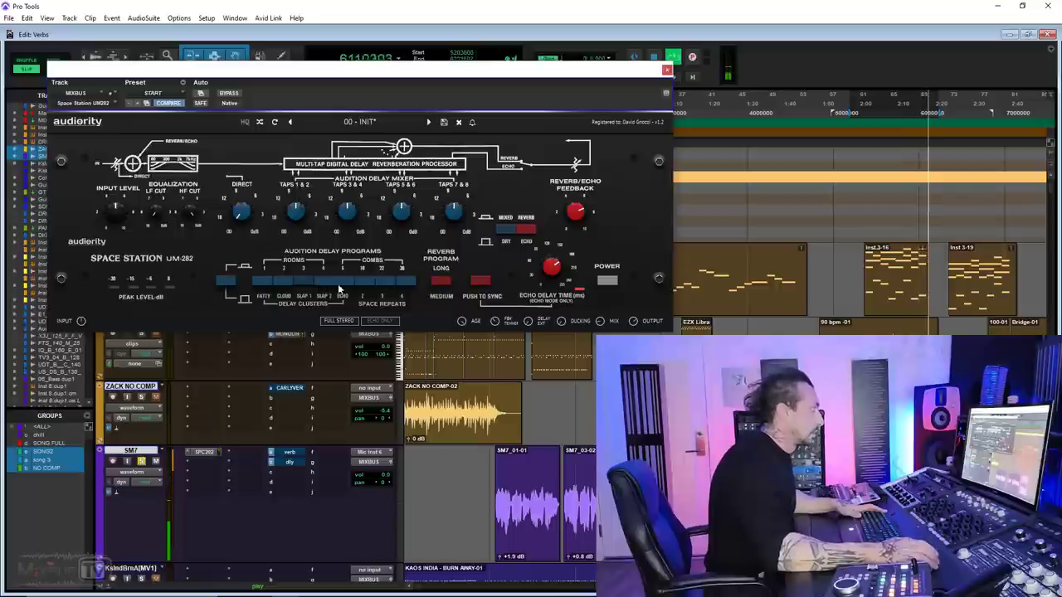
key("space")
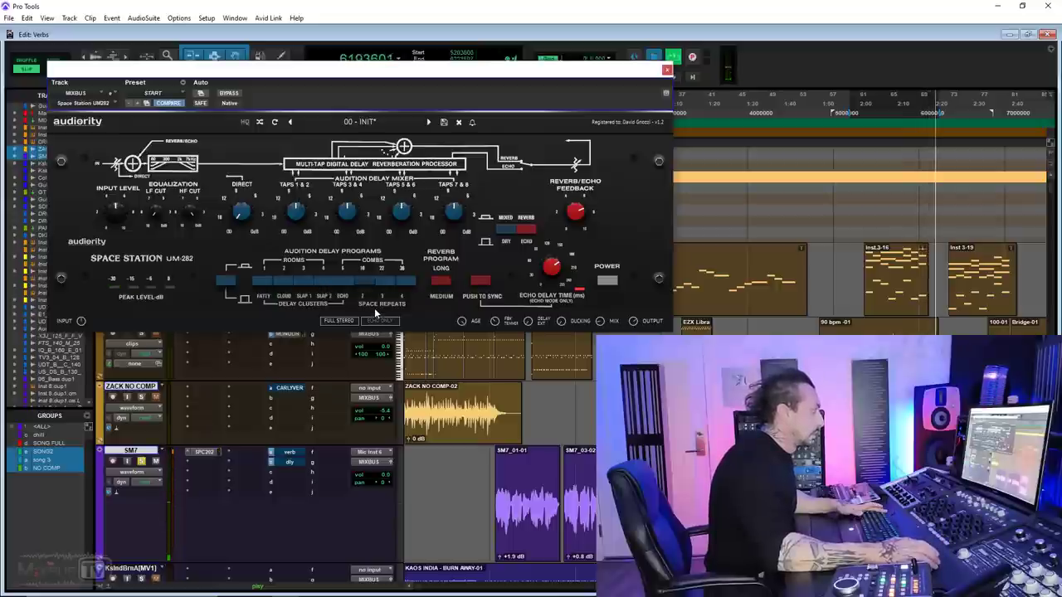
- Try the space-repeat delay programs in Space Station and lower the Reverb/Echo Feedback during playback
left_click(388, 282)
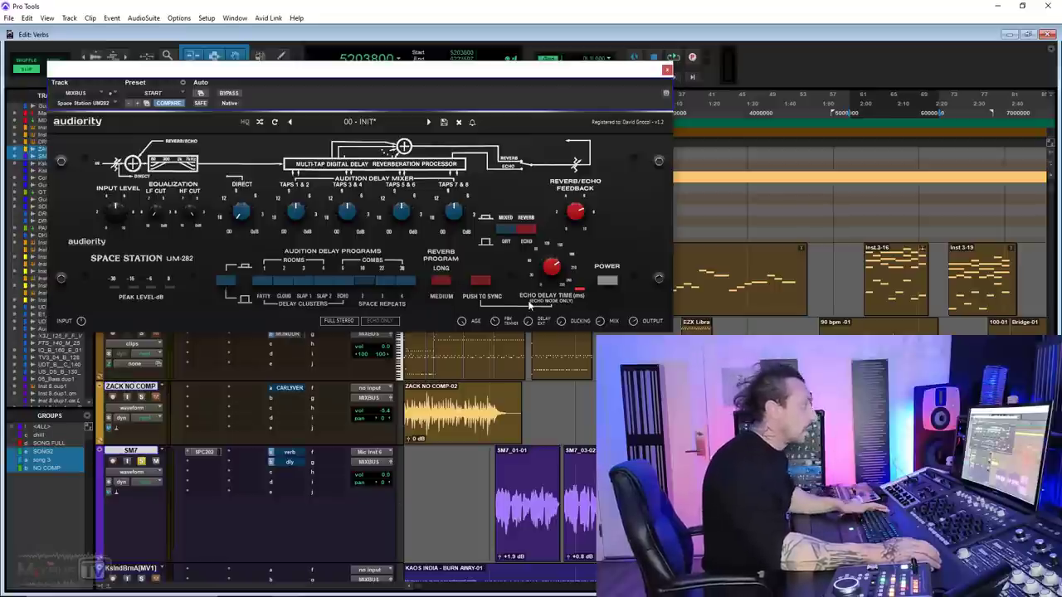
key("space")
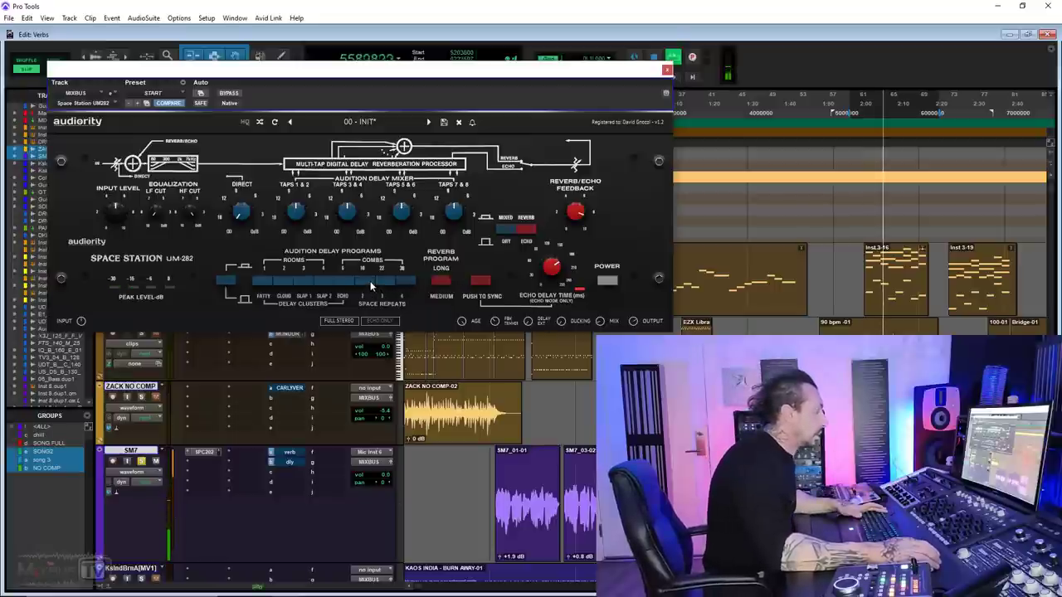
mouse_move(569, 214)
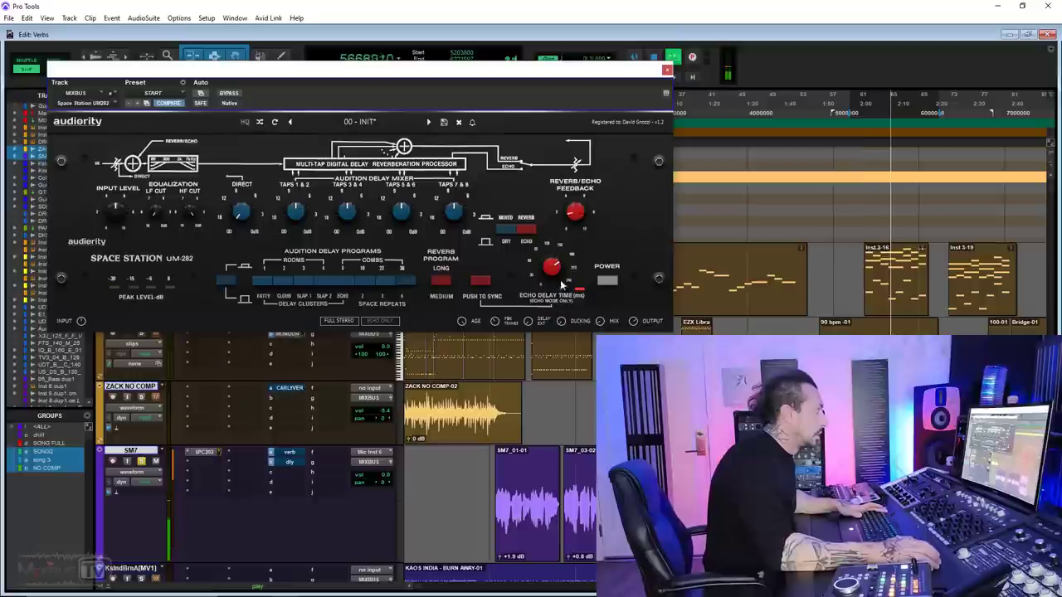
- Compare the soloed SM7 track with Space Station bypassed and active during playback
left_click(231, 93)
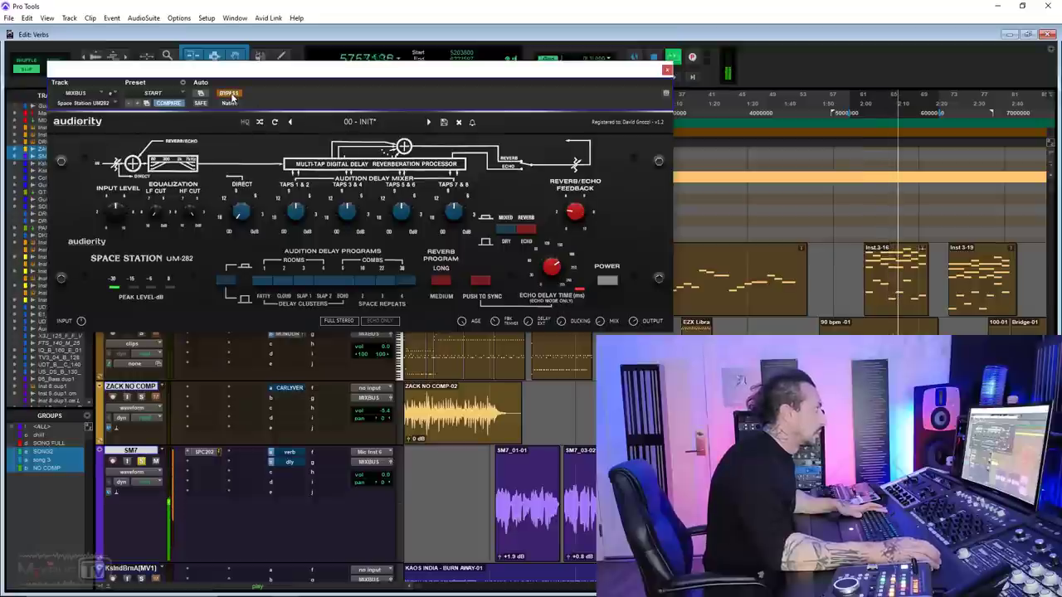
left_click(230, 93)
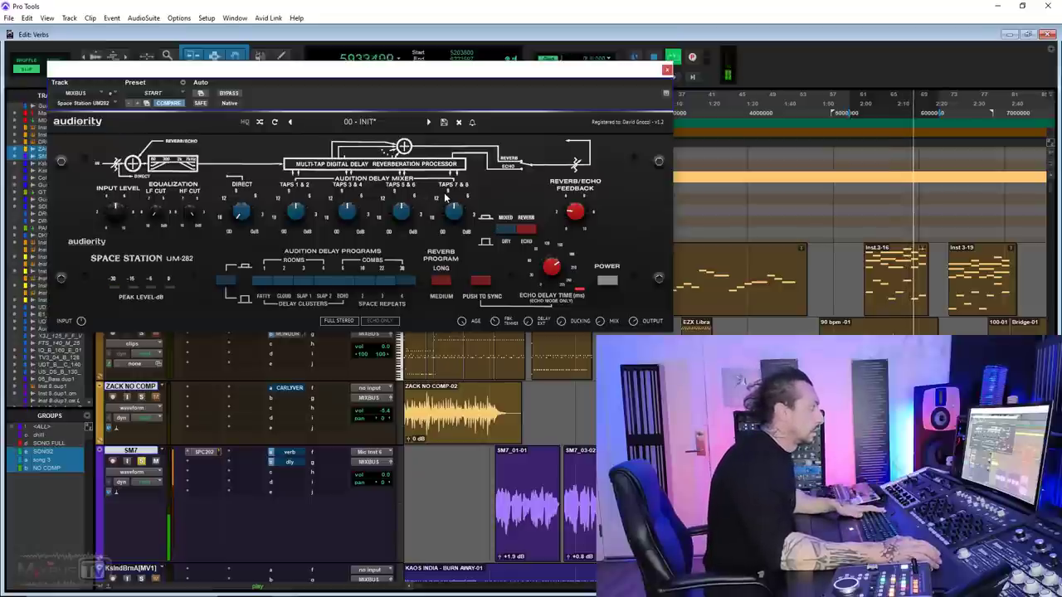
left_click(236, 95)
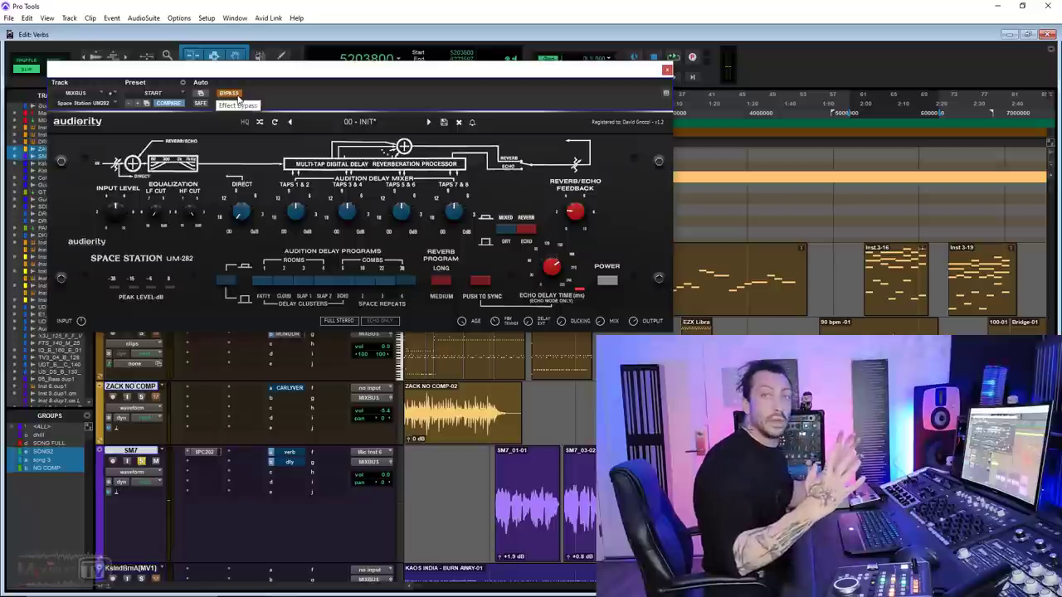
key("space")
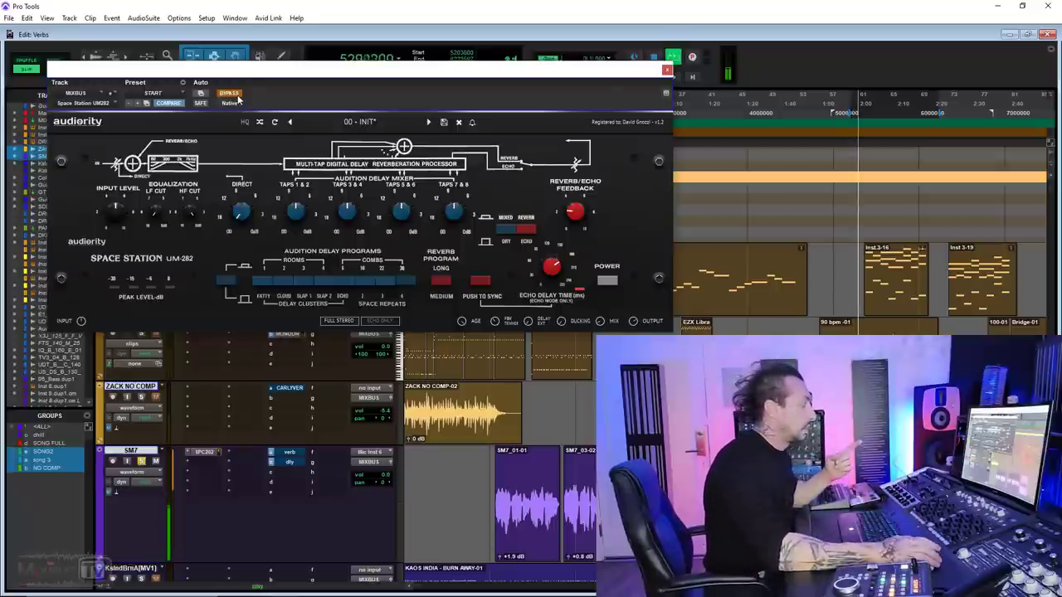
left_click(235, 94)
mouse_move(352, 218)
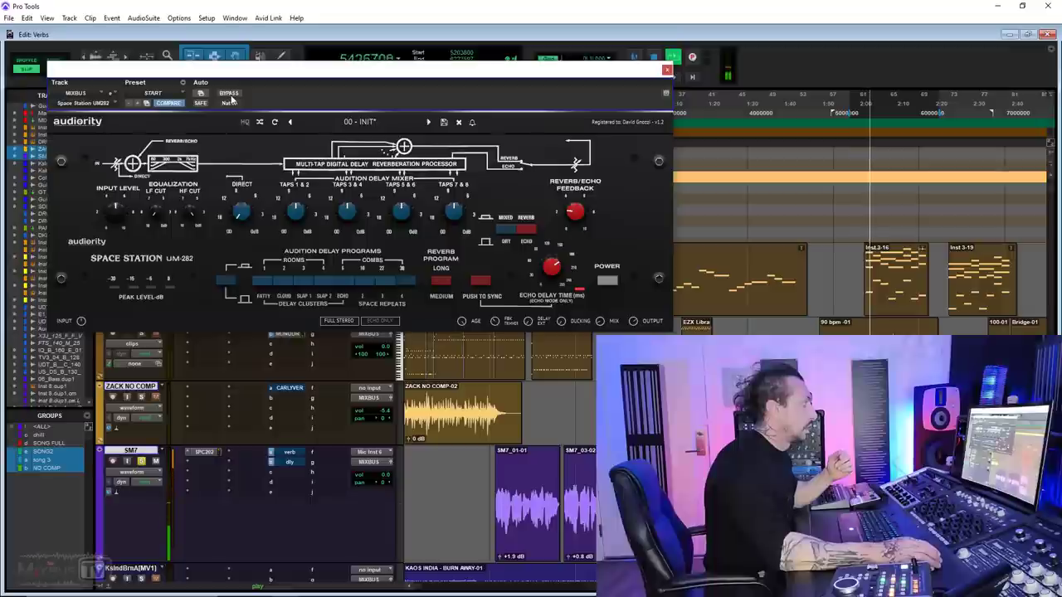
left_click(231, 98)
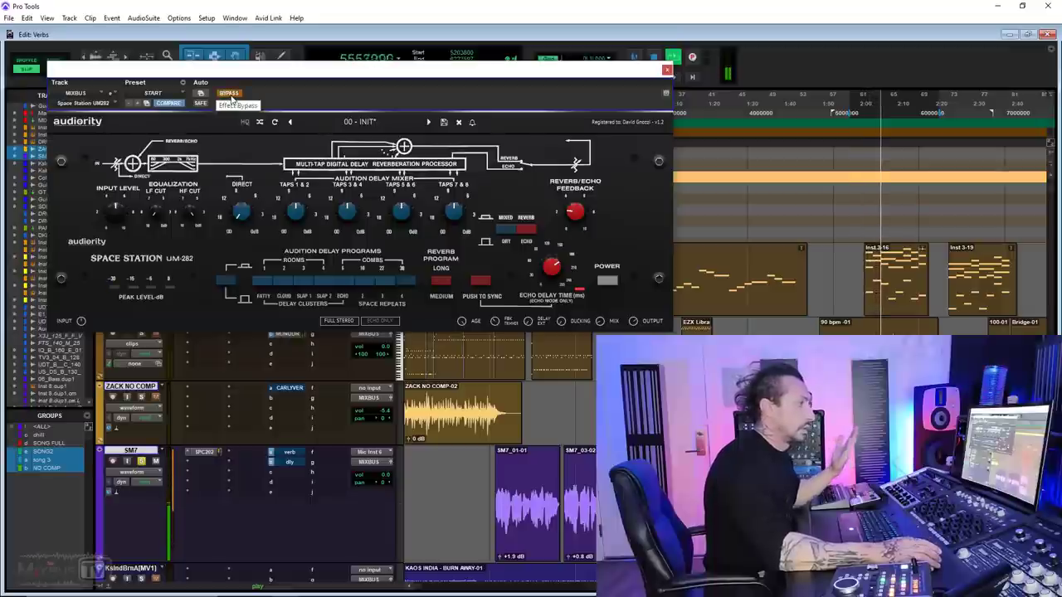
left_click(232, 93)
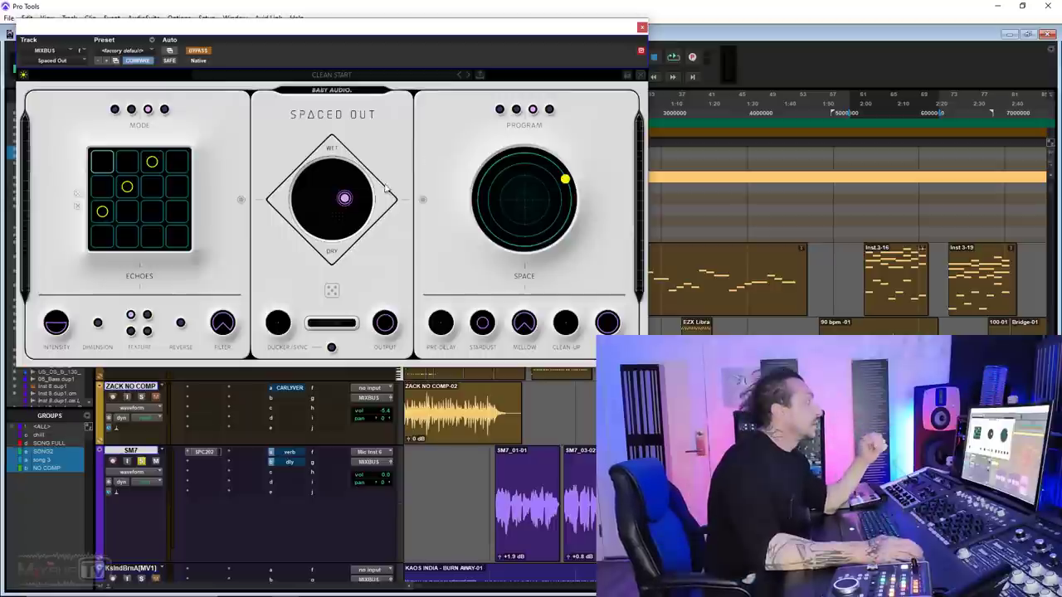
- Move Spaced Out's Space point closer to the centre and shift its wet/dry blend towards dry while playing SM7
left_click(566, 180)
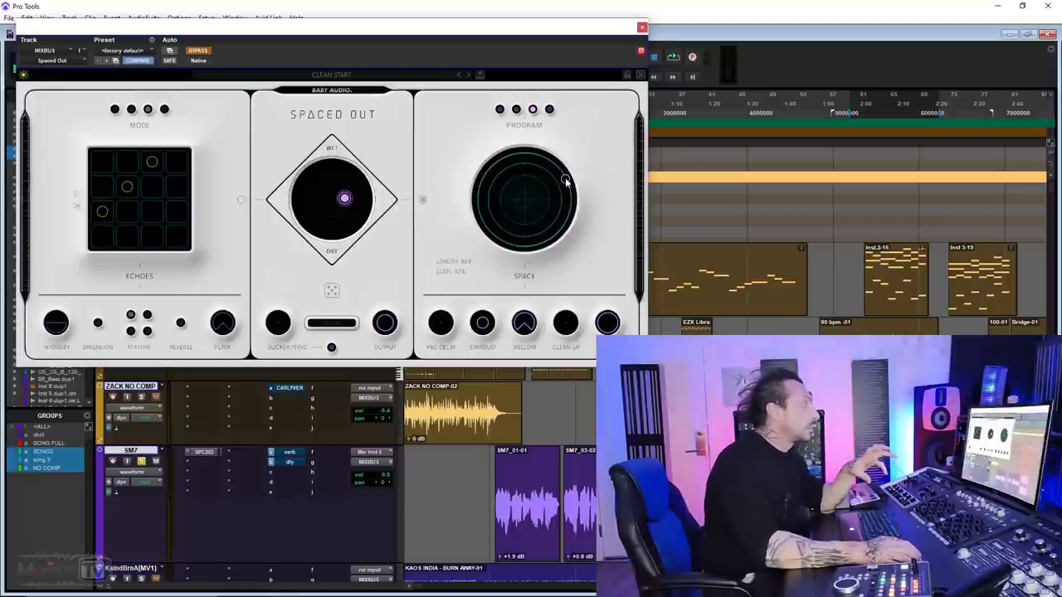
left_click_drag(564, 183, 495, 199)
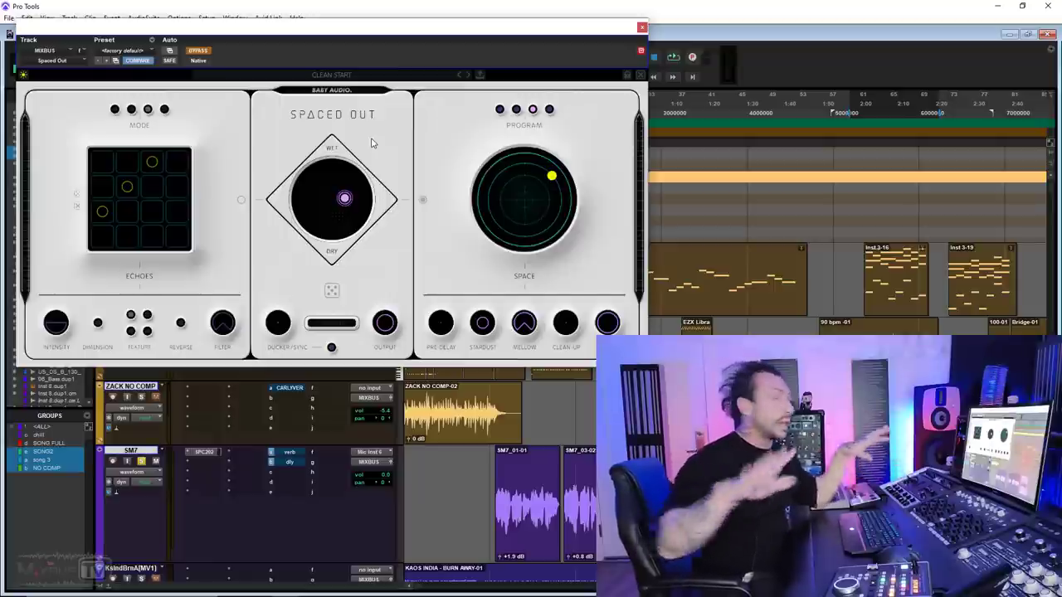
key("space")
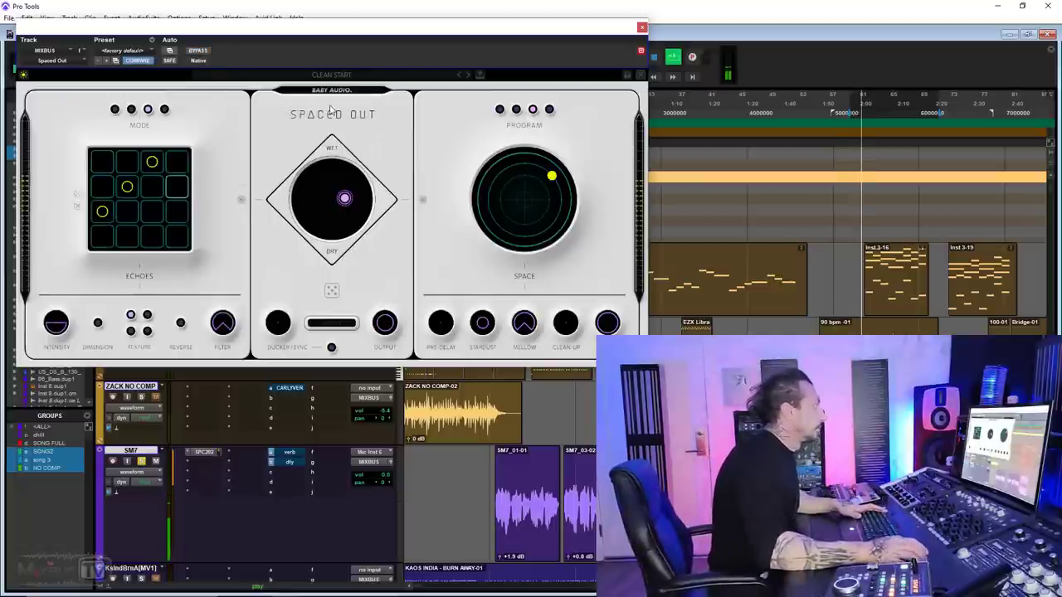
left_click_drag(346, 201, 327, 207)
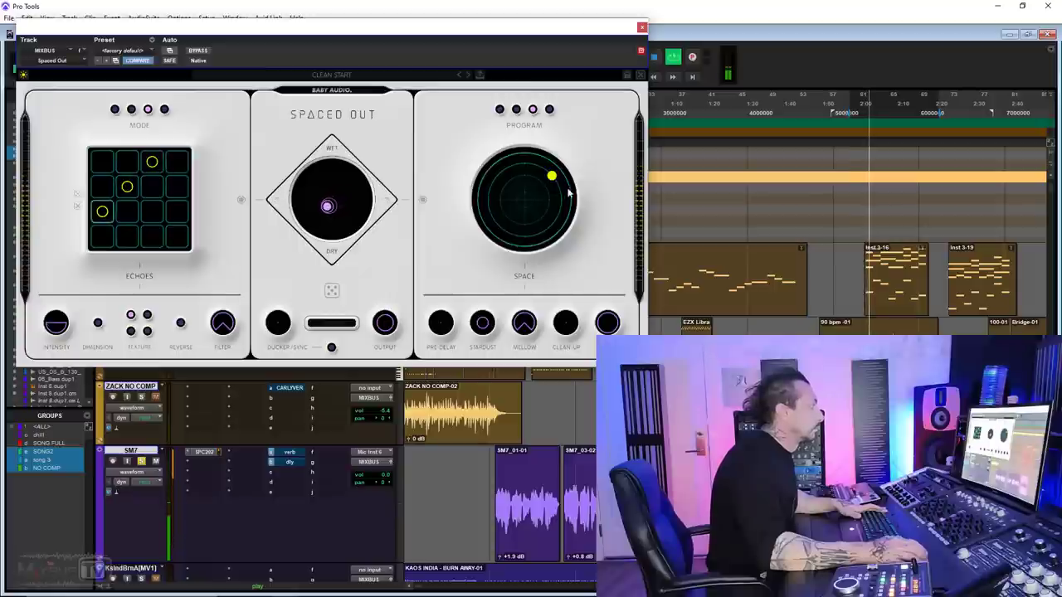
left_click_drag(552, 176, 542, 189)
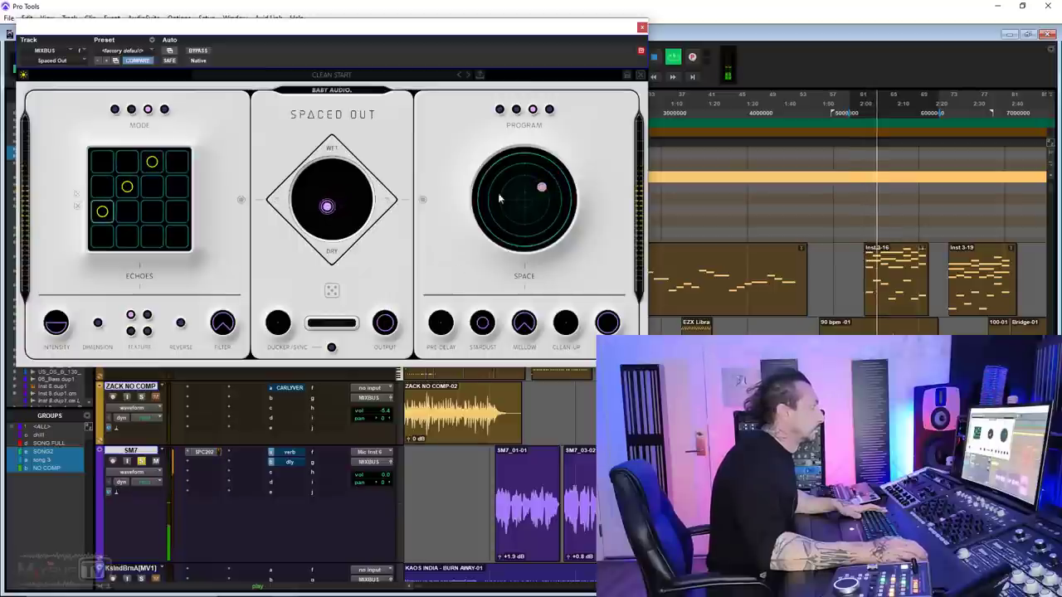
left_click_drag(327, 206, 341, 213)
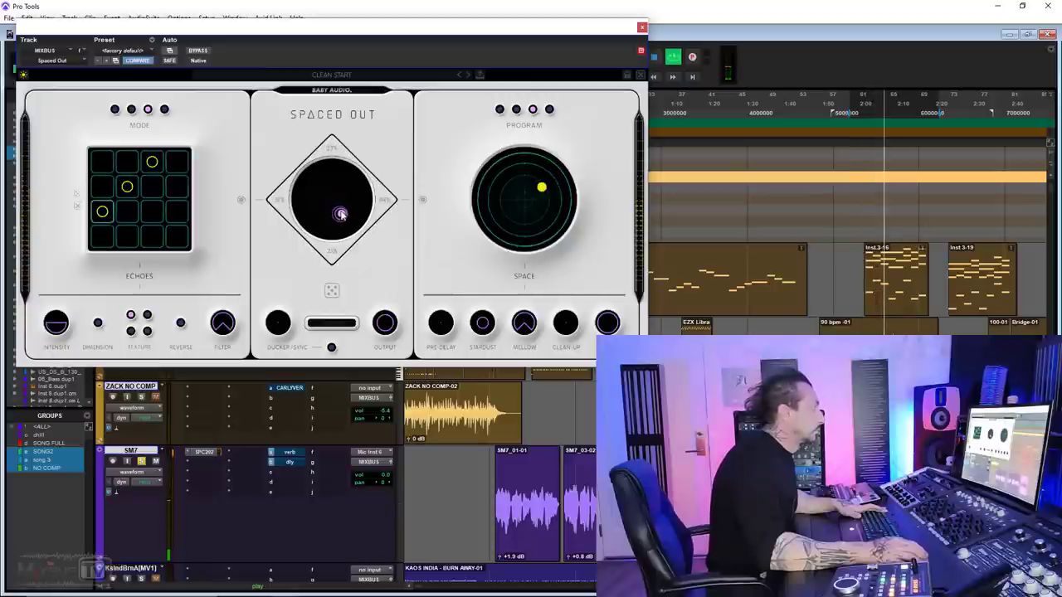
key("space")
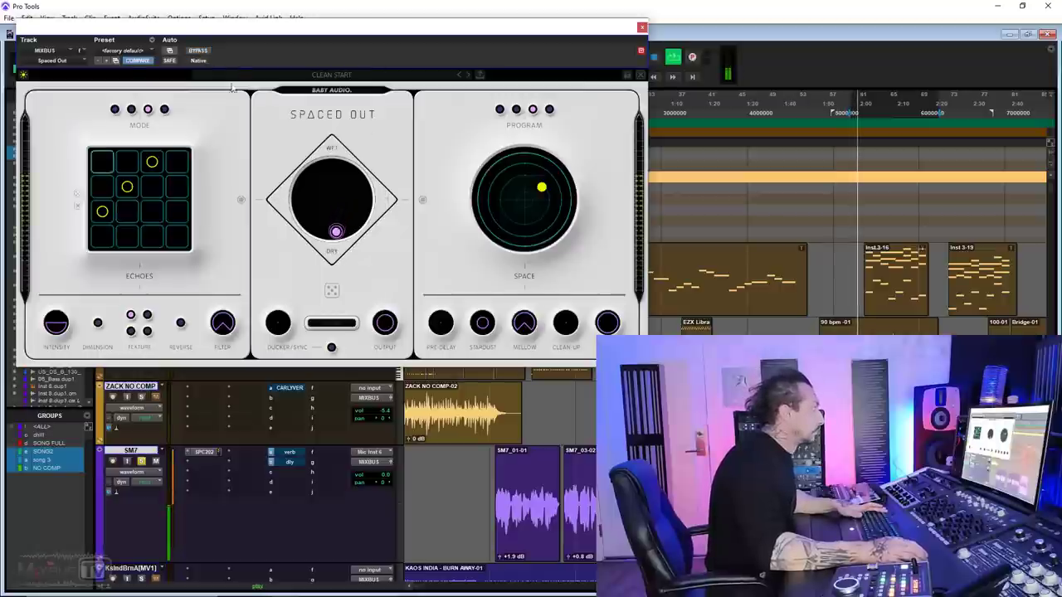
- Make Spaced Out's blend wetter with more Space, and move the Space point to the lower part of its pad
mouse_move(338, 216)
left_mouse_down()
mouse_move(326, 211)
mouse_move(334, 216)
left_mouse_up()
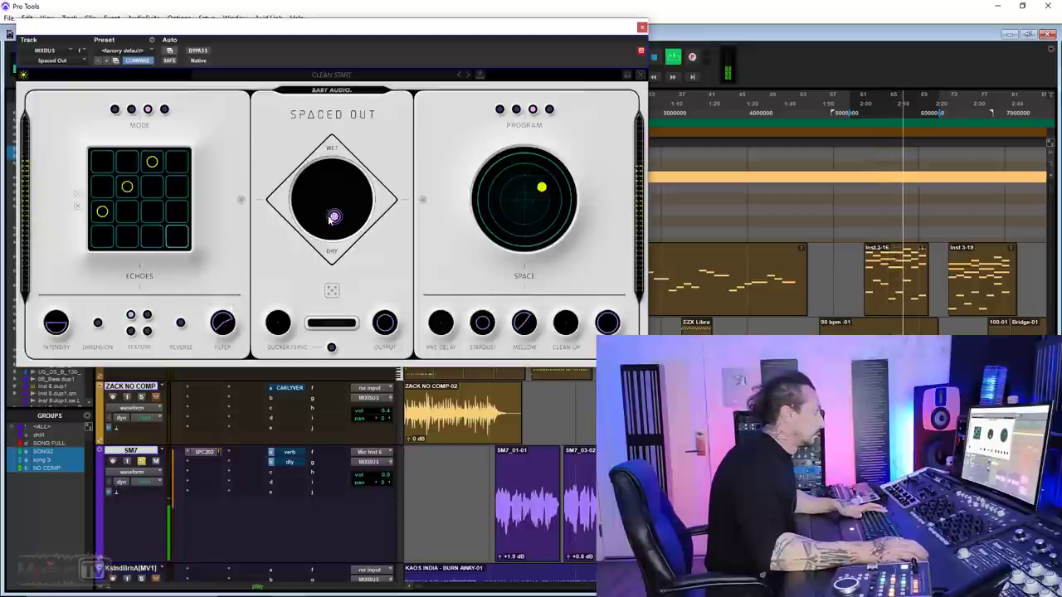
left_click_drag(333, 217, 347, 203)
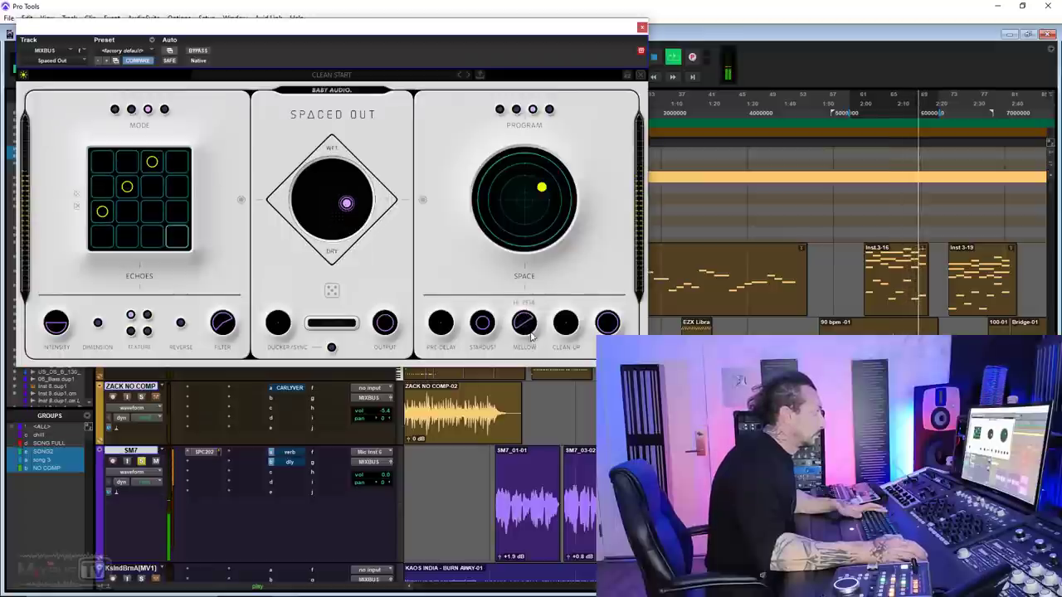
left_click_drag(541, 187, 548, 222)
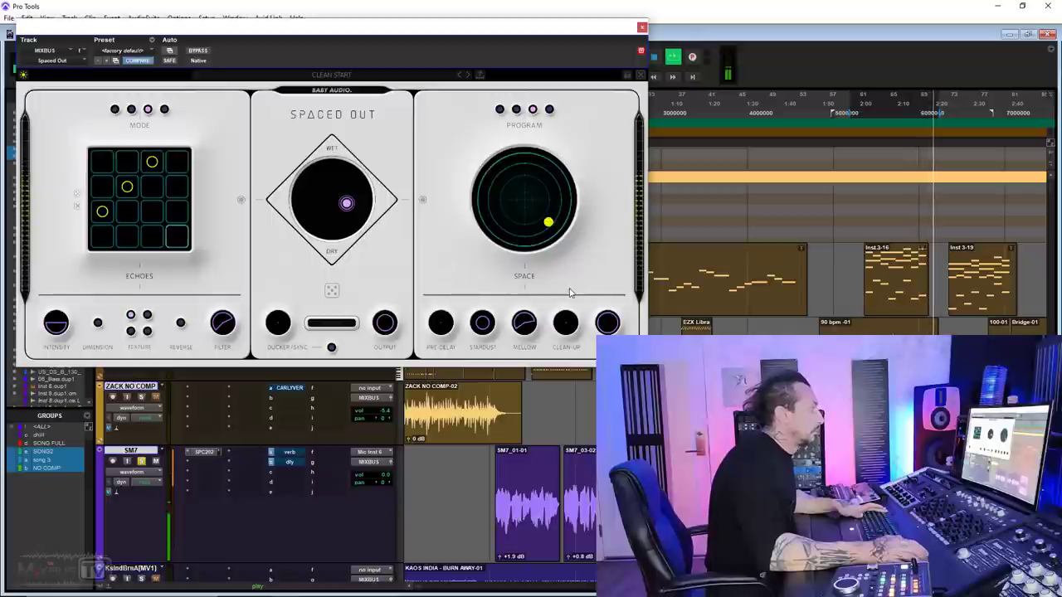
key("space")
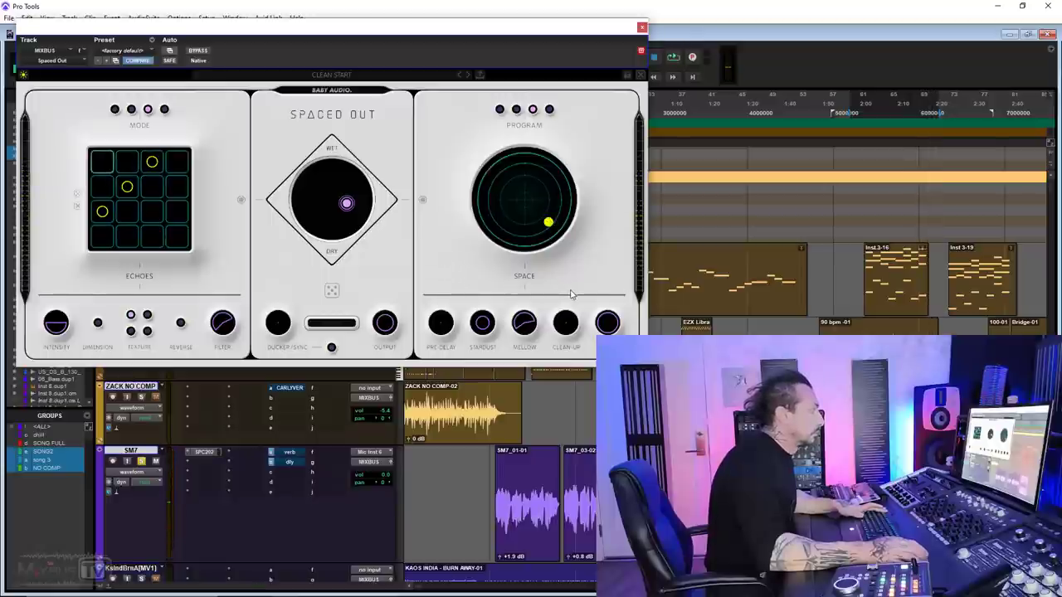
- Play the Inst 3-16 clip through Spaced Out and set the blend to 60% wet and 40% dry
left_click(891, 300)
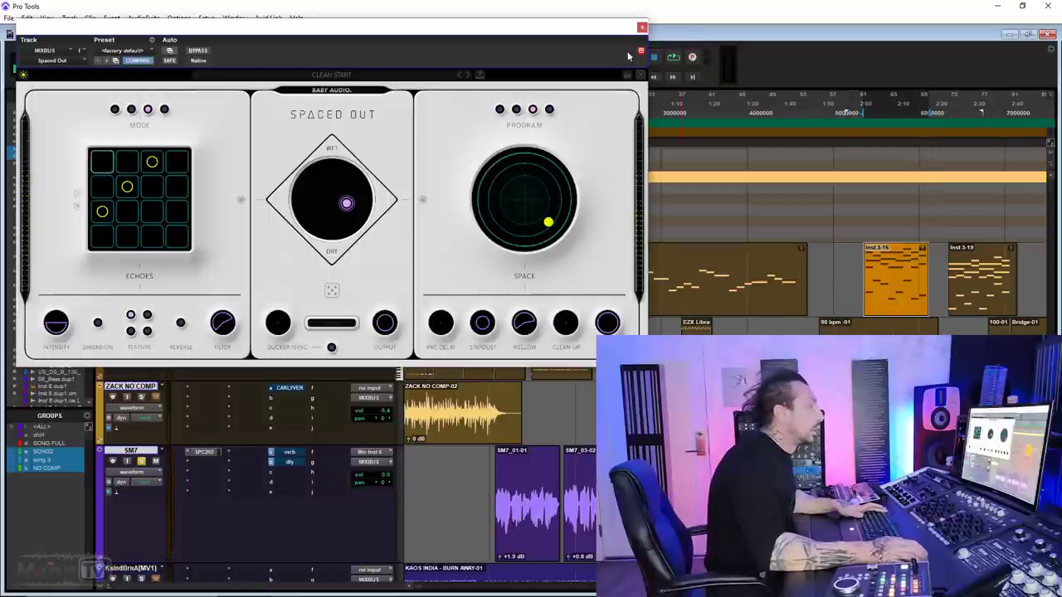
left_click_drag(618, 26, 645, 34)
key("space")
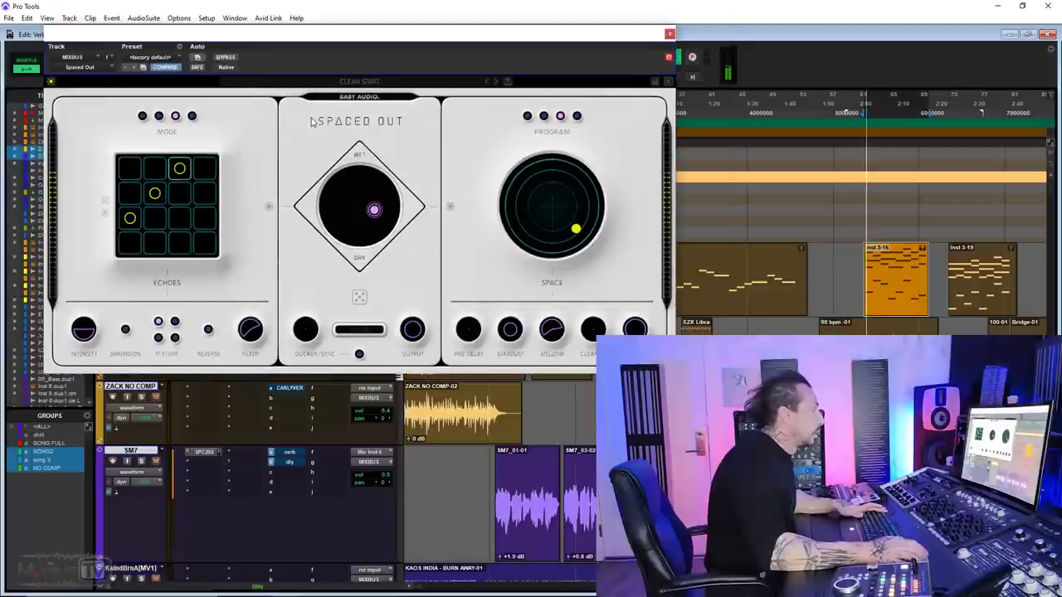
mouse_move(374, 211)
left_mouse_down()
mouse_move(378, 198)
mouse_move(367, 199)
left_mouse_up()
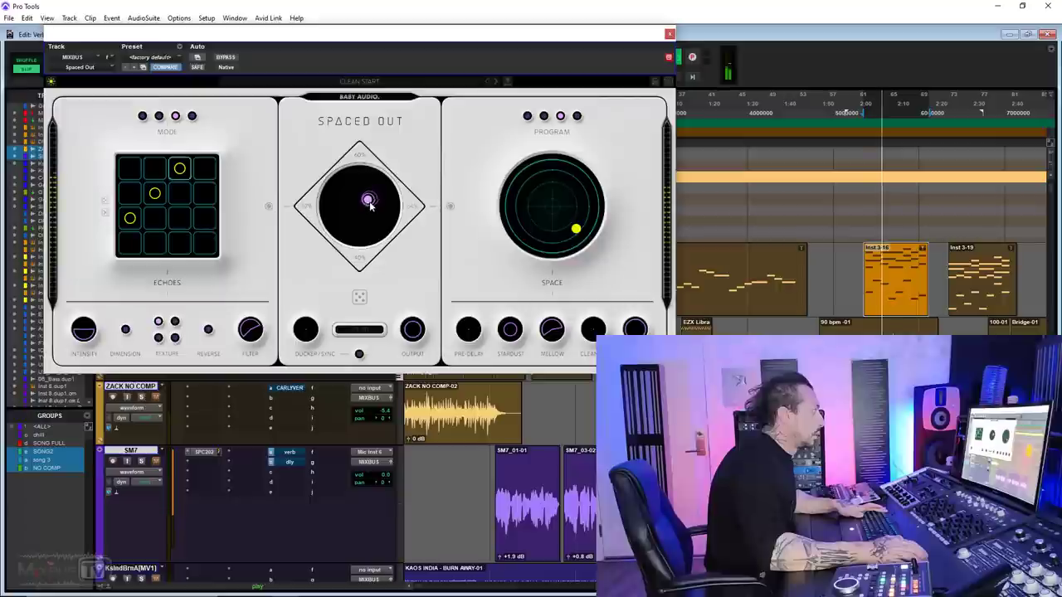
- Move the Space point to the Cosmic area, adjust the Mellow filter and shift the blend further towards Space
left_click_drag(576, 228, 543, 176)
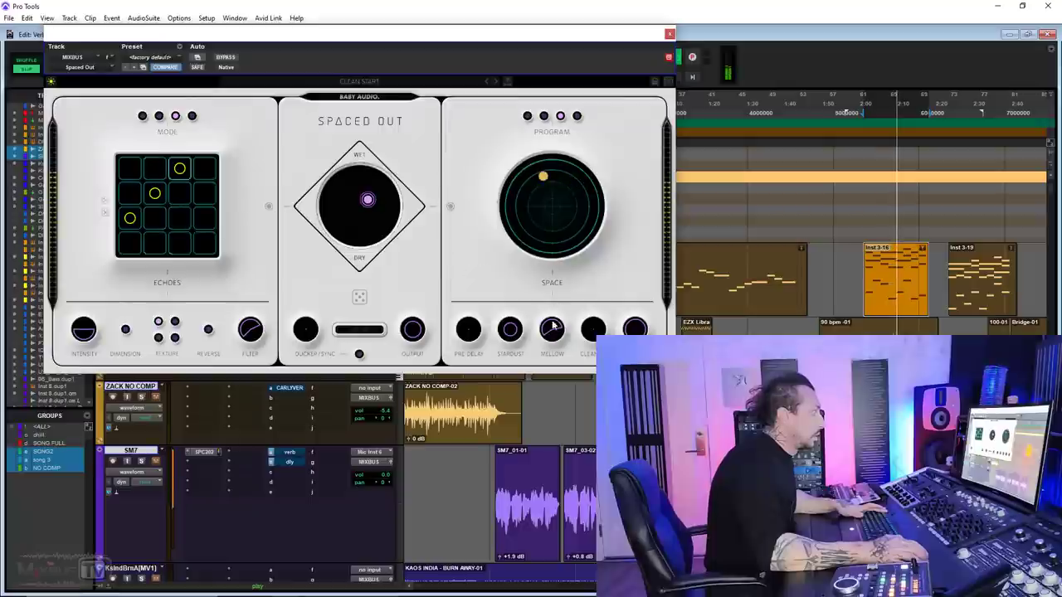
left_click_drag(553, 324, 547, 315)
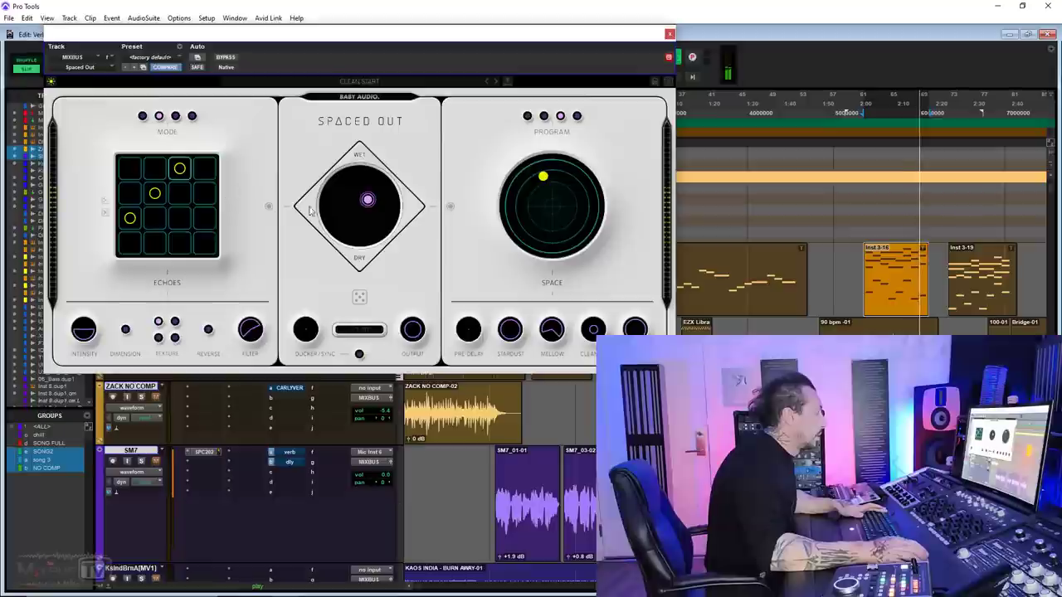
left_click_drag(368, 200, 385, 196)
left_click(535, 174)
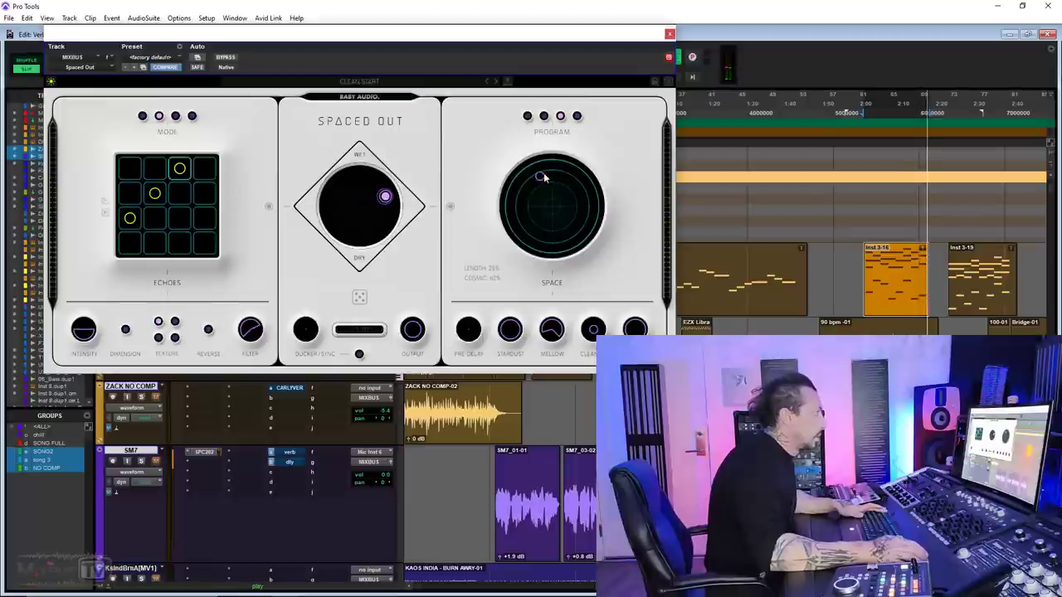
- Move Spaced Out's Space point through the Cosmic area and across the pad, and bring the wet/dry blend to the centre
left_click_drag(538, 174, 528, 181)
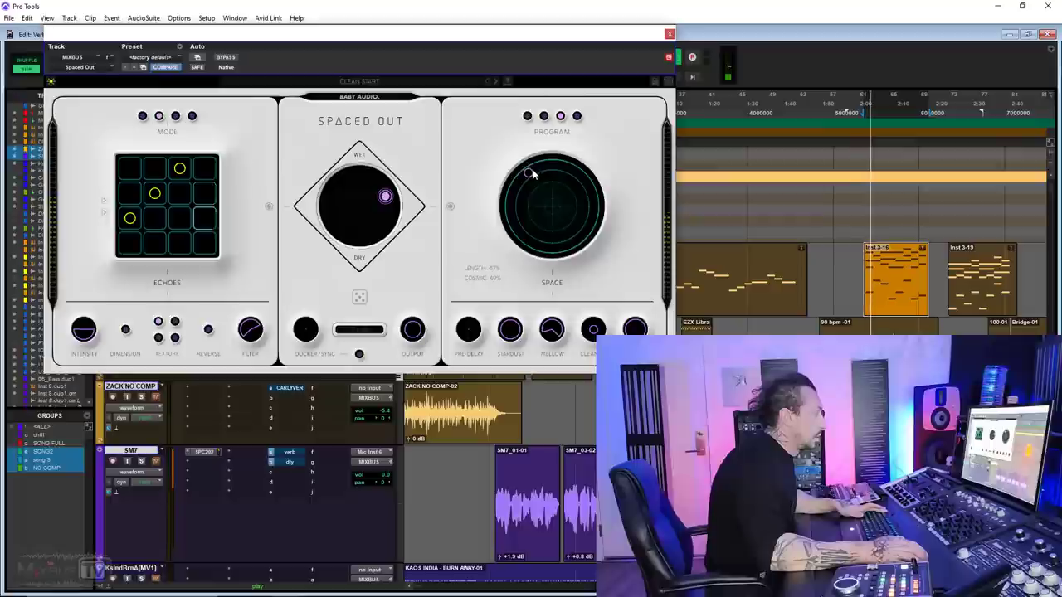
left_click_drag(385, 195, 363, 208)
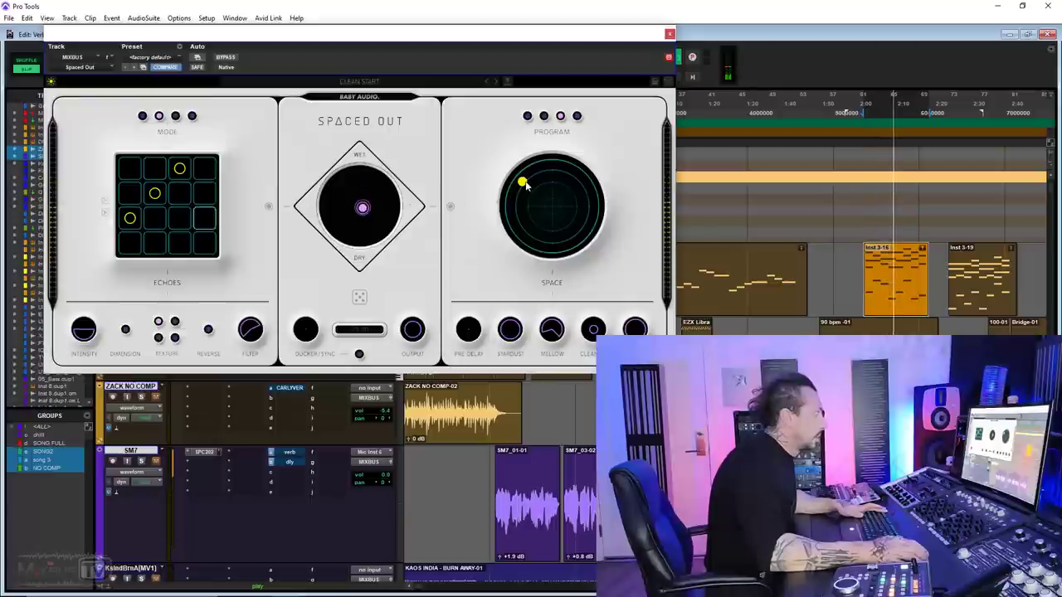
left_click_drag(521, 181, 593, 188)
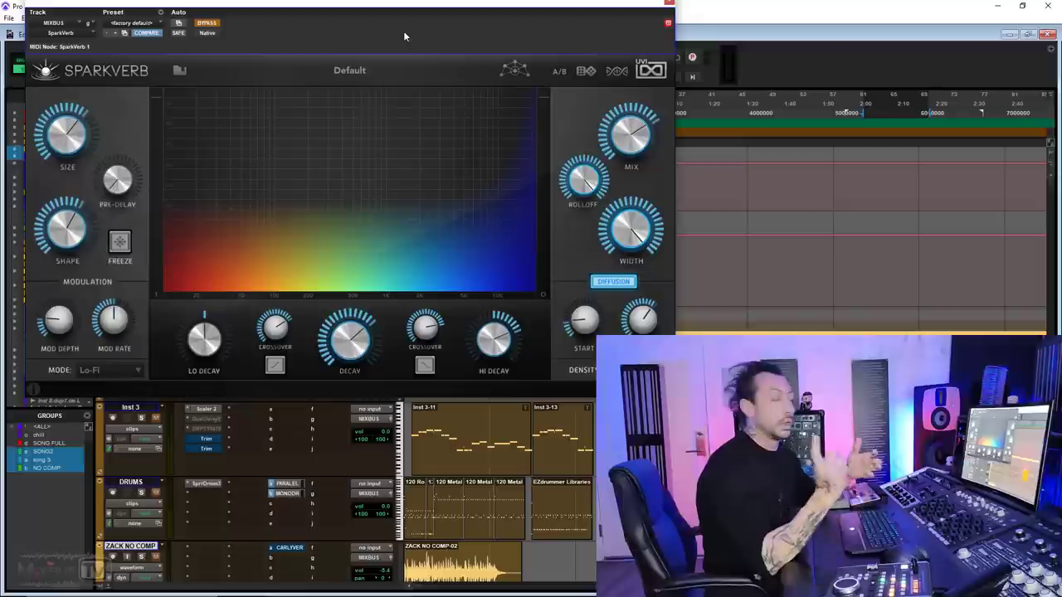
- Reposition the SparkVerb window and set its Mix to about 53% while the session plays
left_click_drag(404, 32, 398, 37)
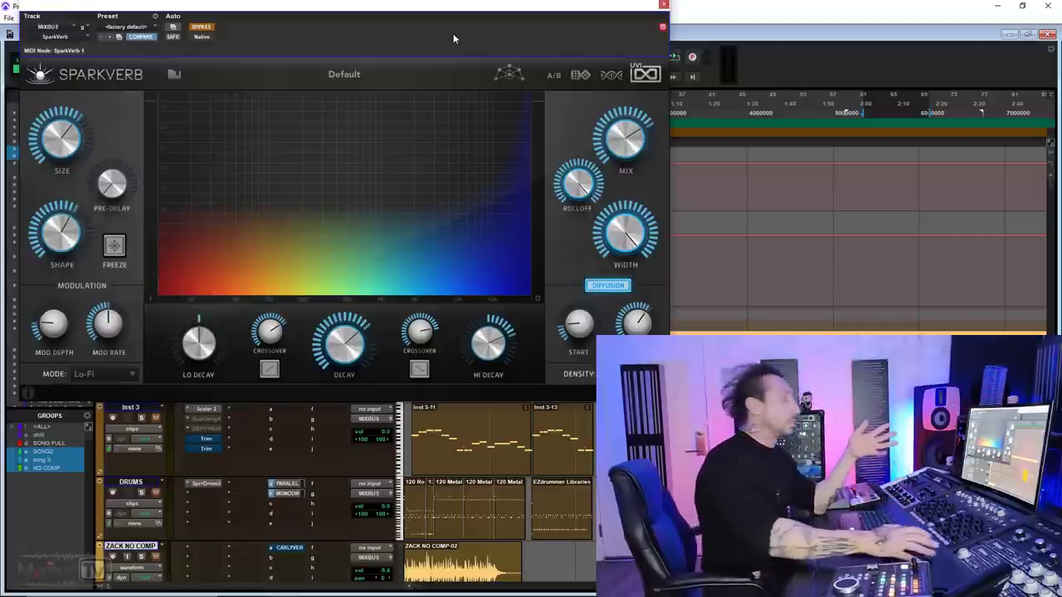
left_click_drag(453, 33, 506, 44)
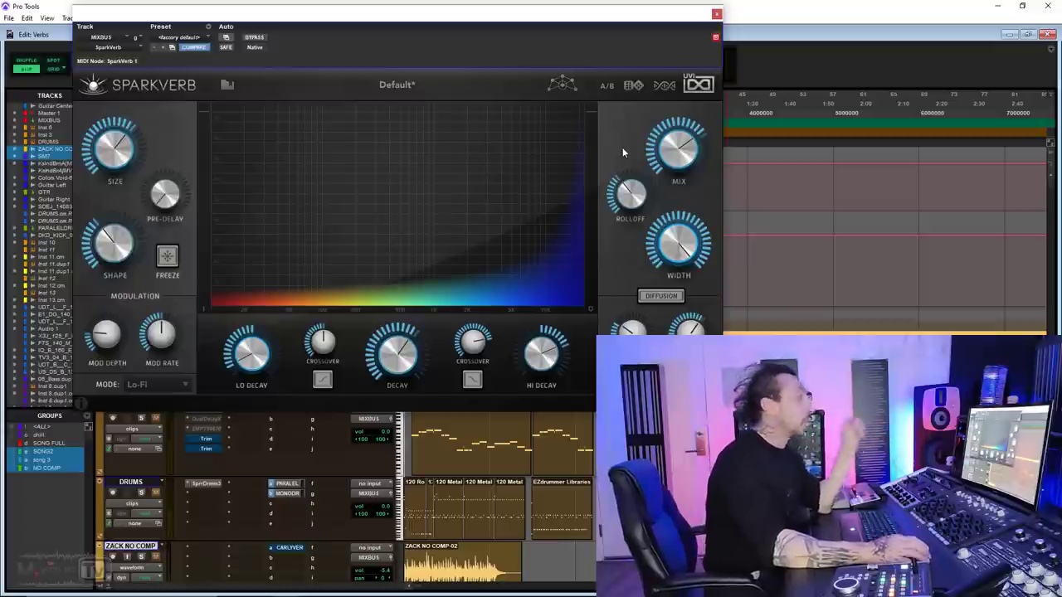
left_click(562, 85)
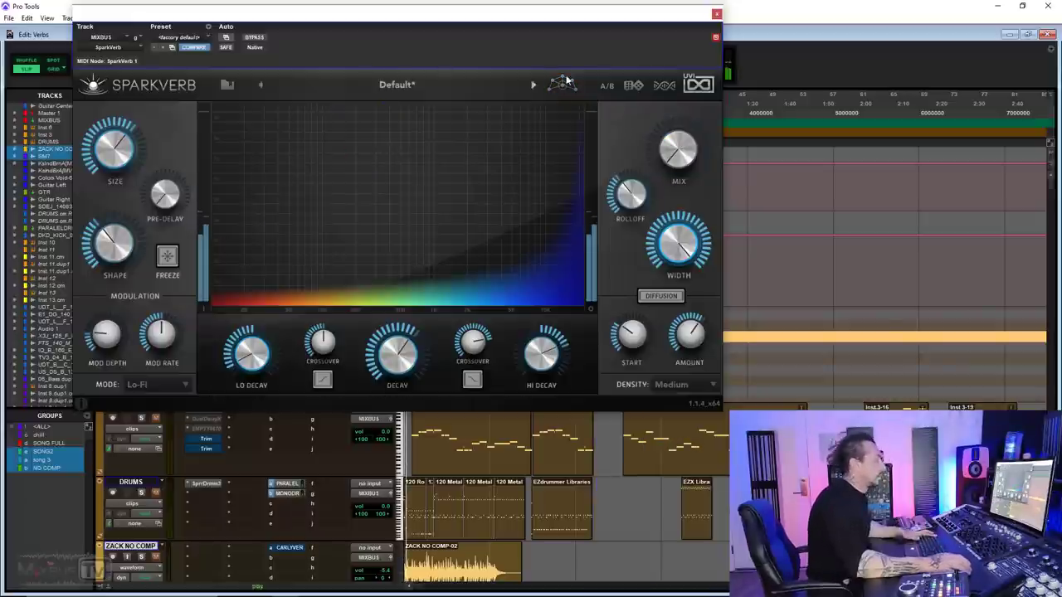
mouse_move(681, 164)
left_click_drag(682, 163, 650, 88)
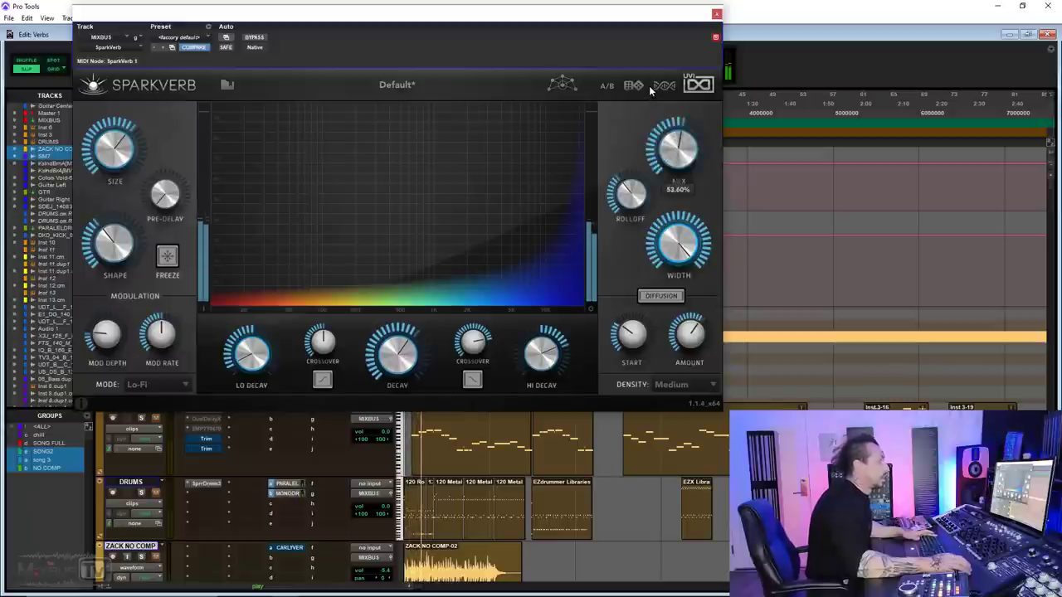
- Compare SparkVerb's Low and High densities, set the density back to Medium, and raise Mix to 68%
mouse_move(652, 352)
left_click(672, 384)
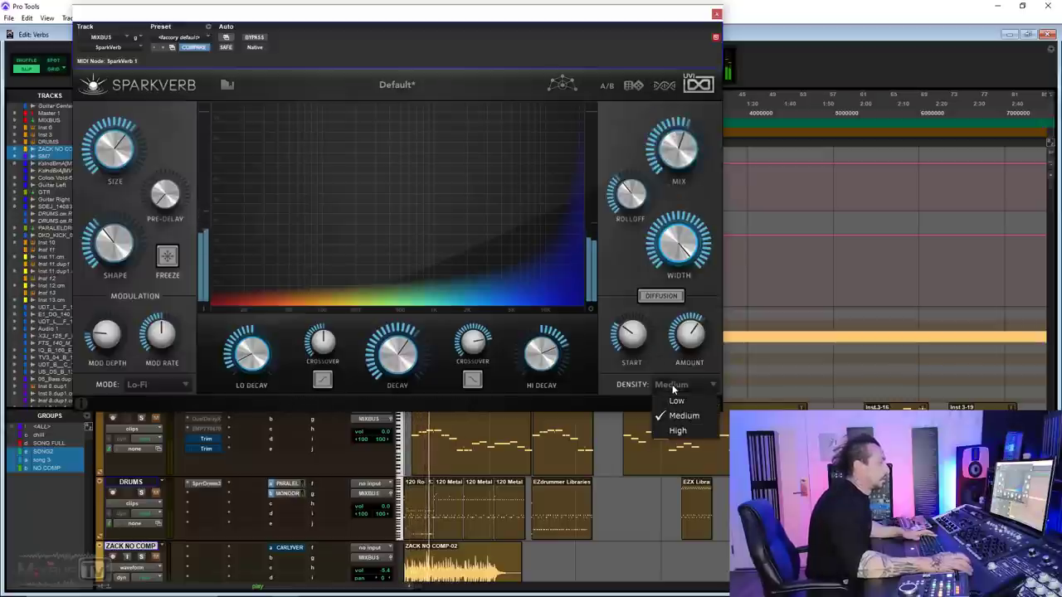
left_click(676, 402)
mouse_move(690, 226)
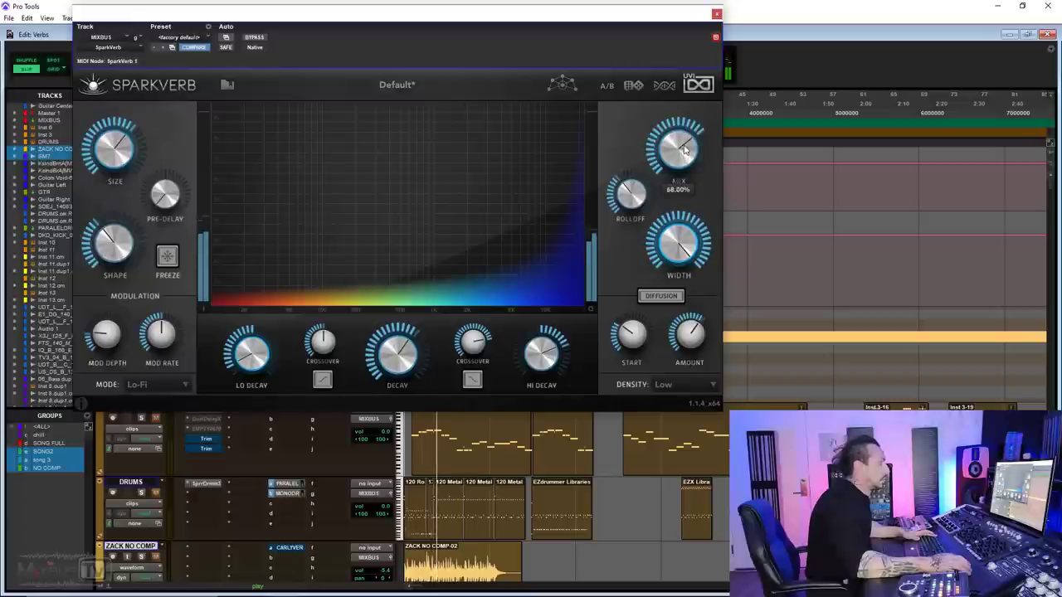
left_click(671, 385)
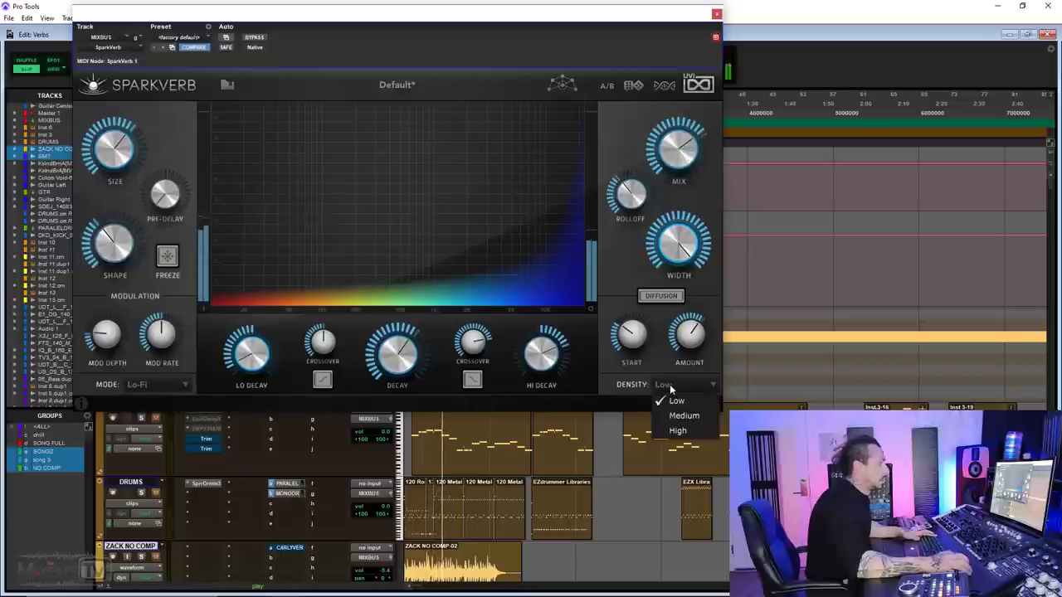
left_click(676, 433)
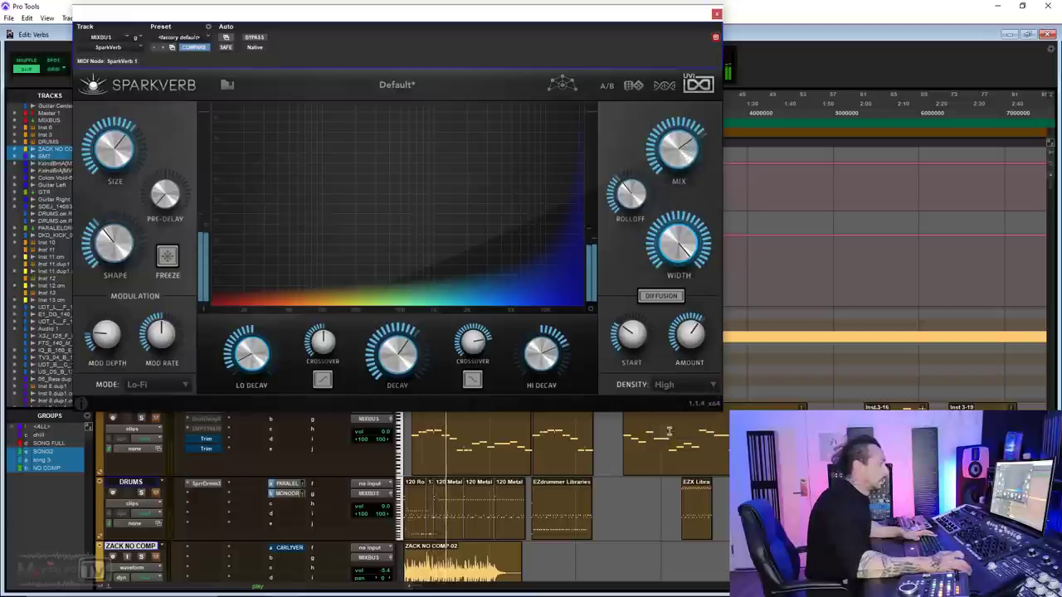
left_click(672, 385)
left_click(675, 417)
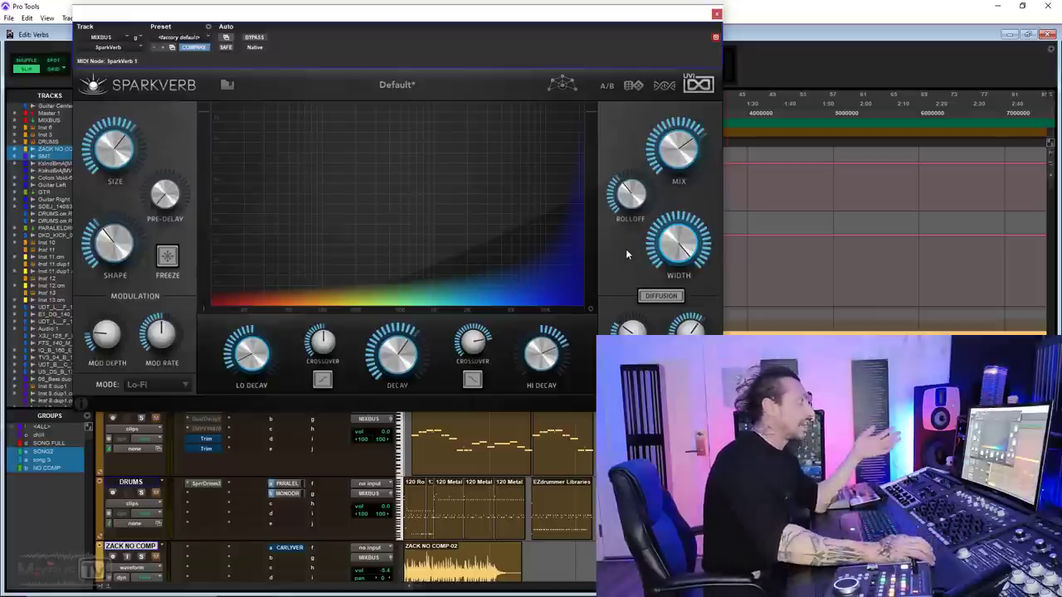
- Open SparkVerb's Preset Voyager, choose the Wood Hall area and blend across to the area around Big and Diffuse
left_click(563, 86)
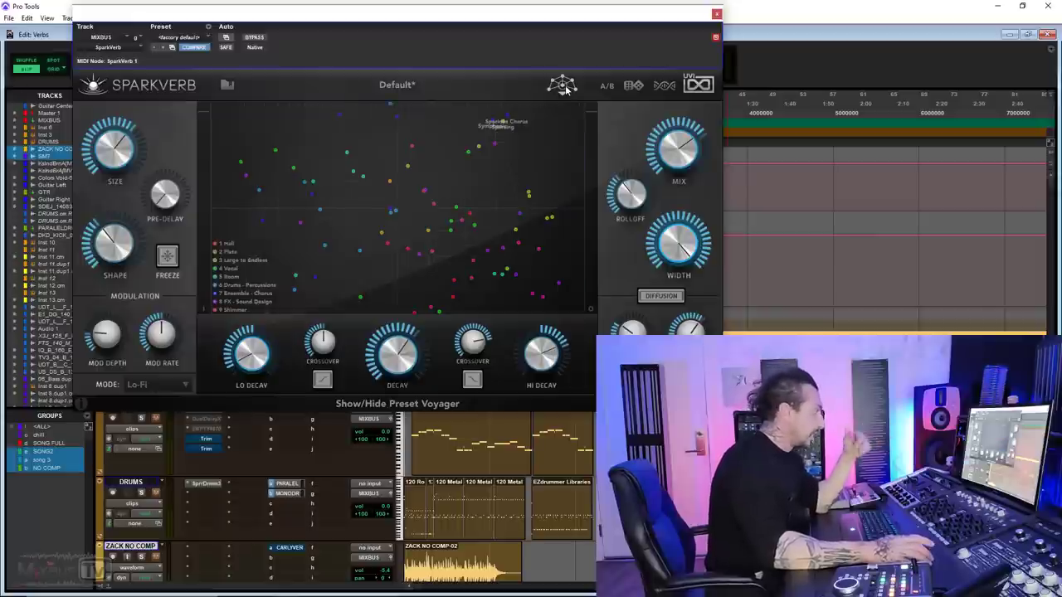
left_click(387, 249)
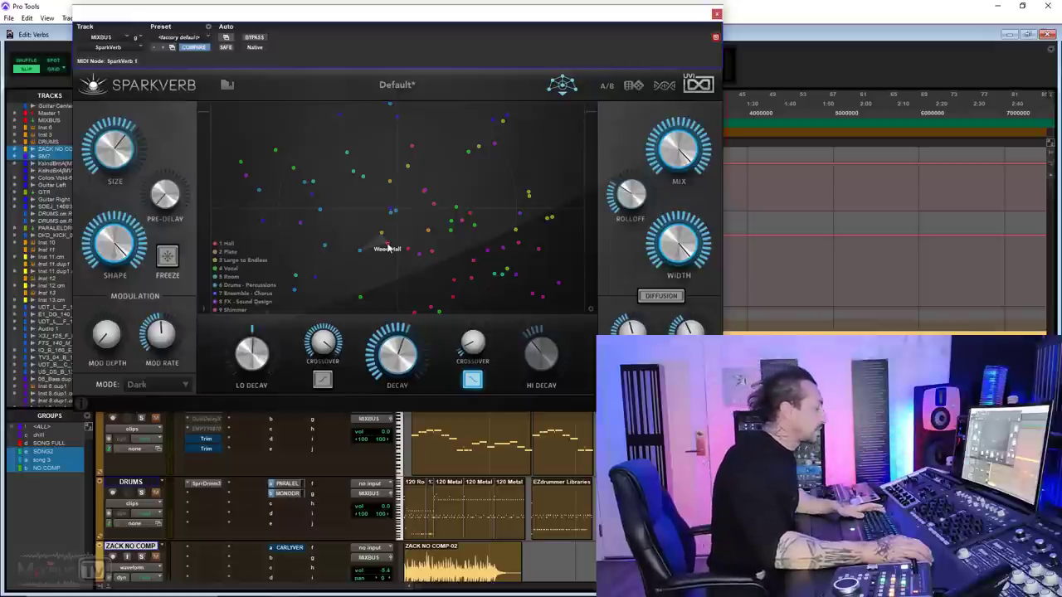
left_click_drag(387, 249, 539, 199)
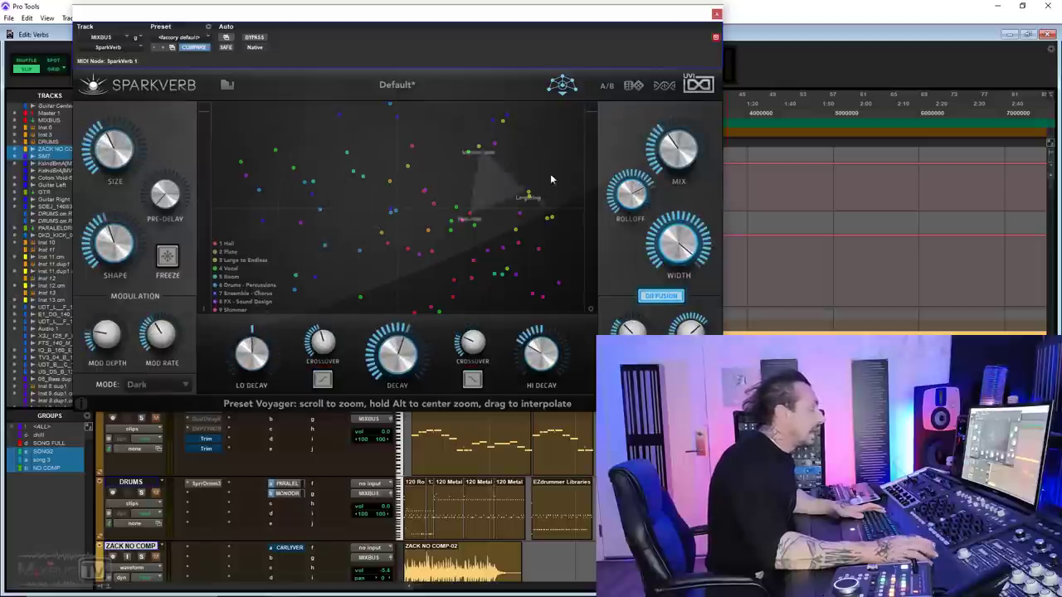
- Lock SparkVerb's Mix parameter against preset changes and set it to about 75%
right_click(646, 155)
left_click(646, 152)
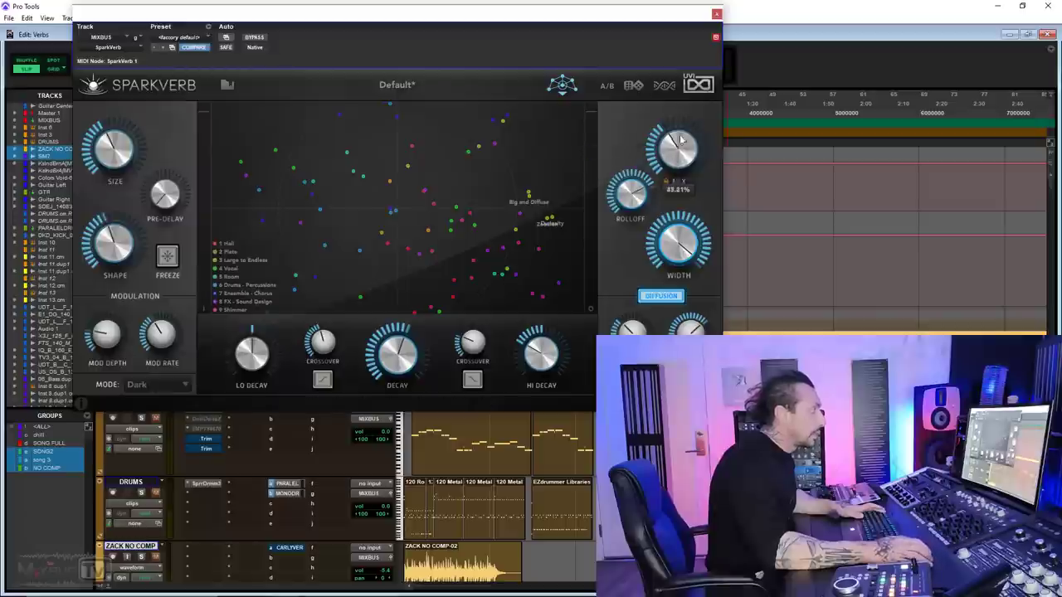
left_click_drag(683, 99, 683, 96)
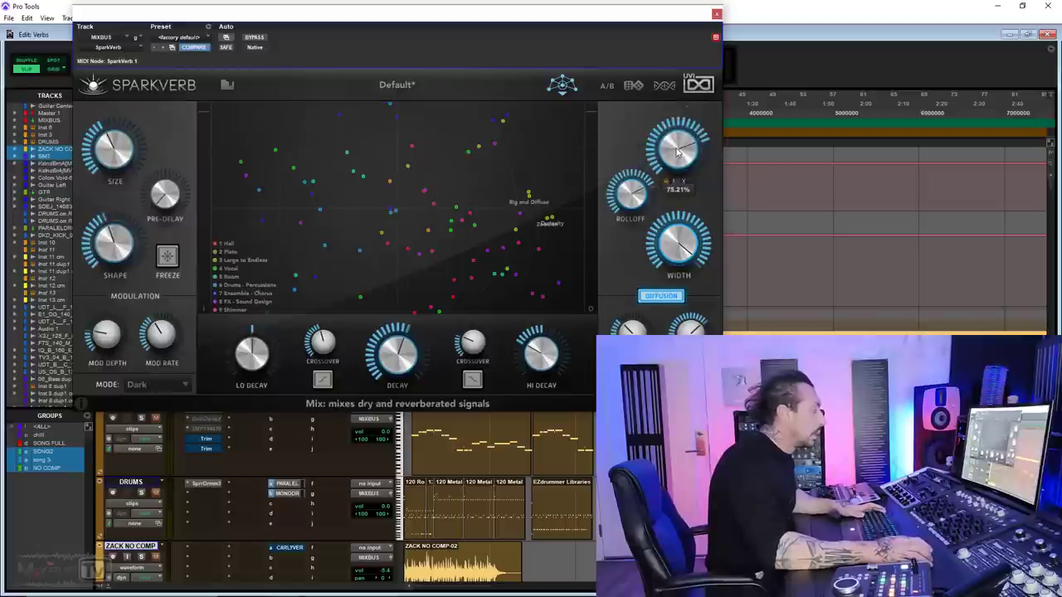
- Blend between other presets across SparkVerb's Preset Voyager map, from its lower area to its upper area, and toggle playback
left_click_drag(407, 194, 297, 292)
left_click_drag(299, 280, 464, 169)
key("space")
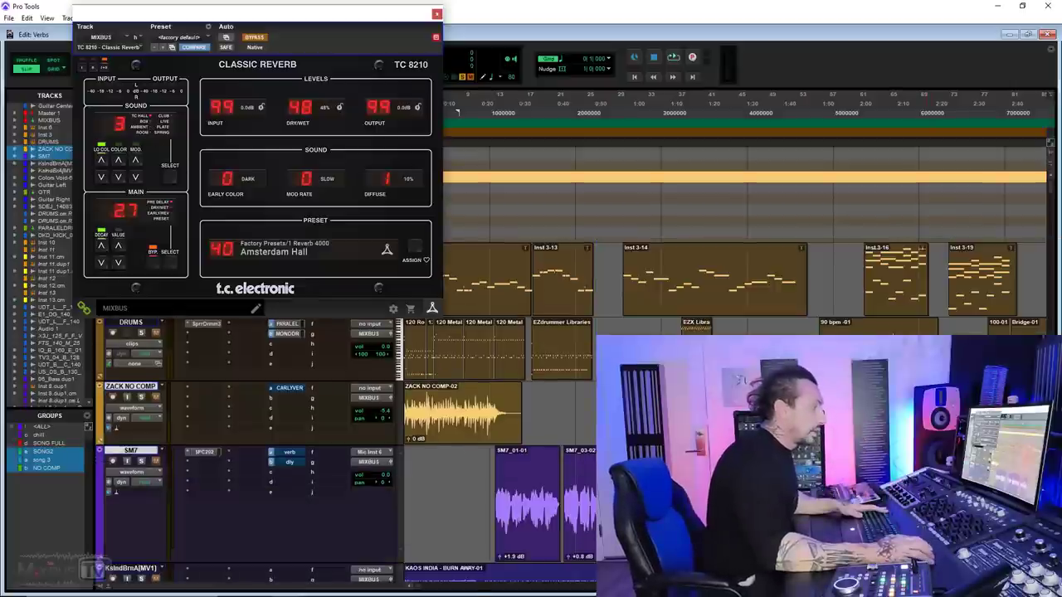
- Select the later SM7 section, solo the track and raise the TC 8210's dry/wet to 28% during playback
left_click(875, 498)
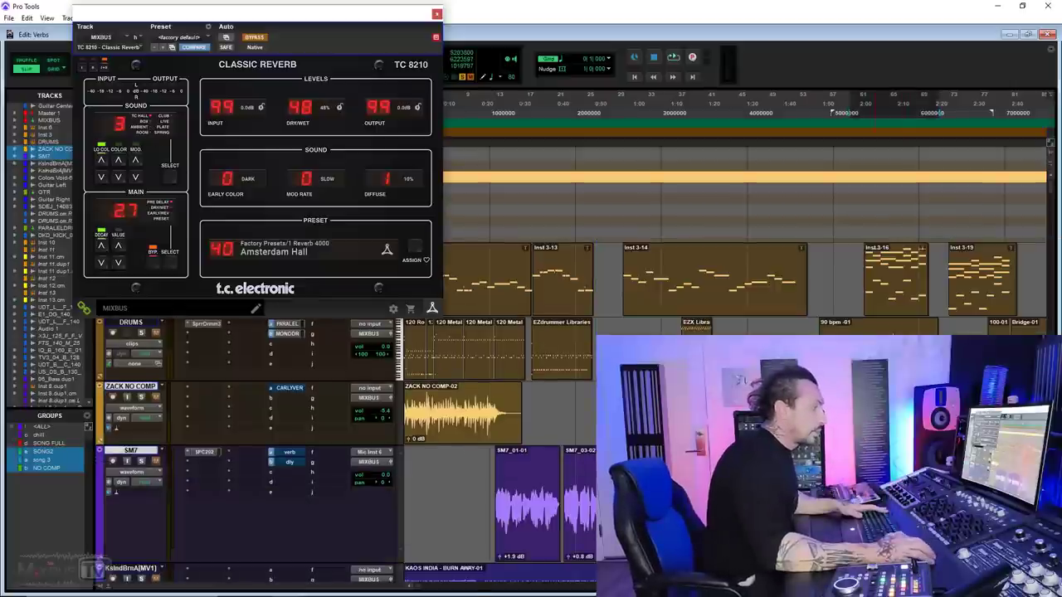
left_click(141, 460)
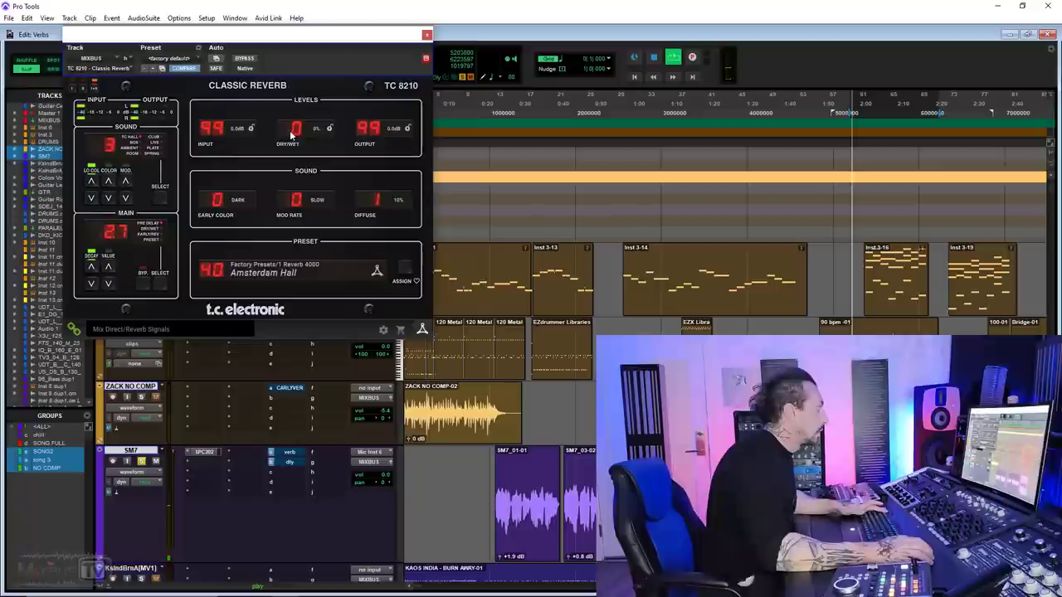
left_click_drag(291, 132, 291, 102)
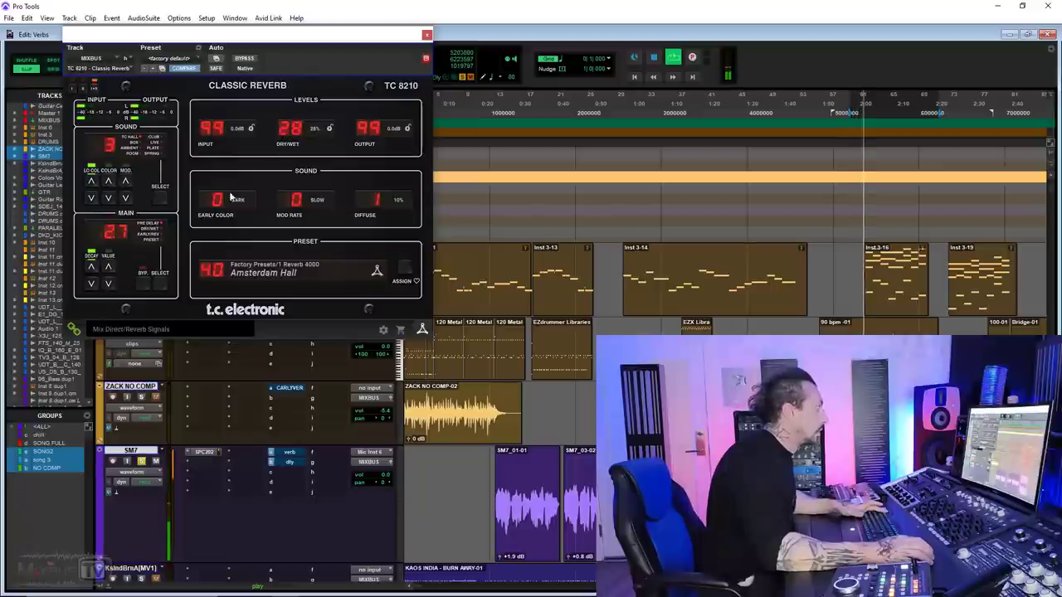
- Set the TC 8210's early color to Bright, dry/wet to 25% and decay to 2.2
left_click_drag(228, 193, 248, 166)
left_click_drag(289, 133, 289, 135)
left_click(91, 284)
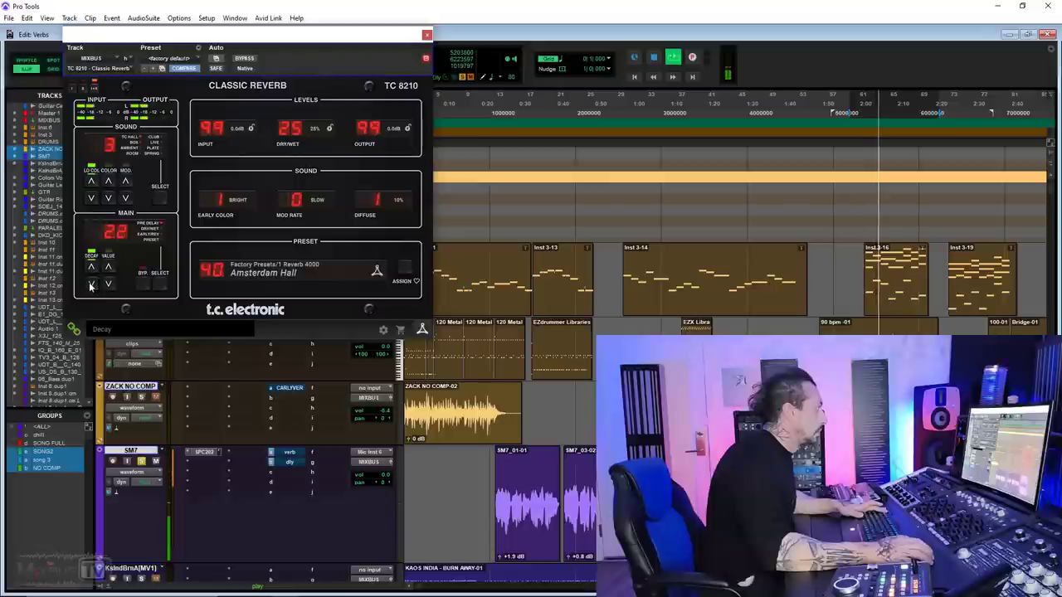
- Raise the TC 8210's pre-delay in single steps to 20 and slightly beyond while SM7 plays
left_click(106, 267)
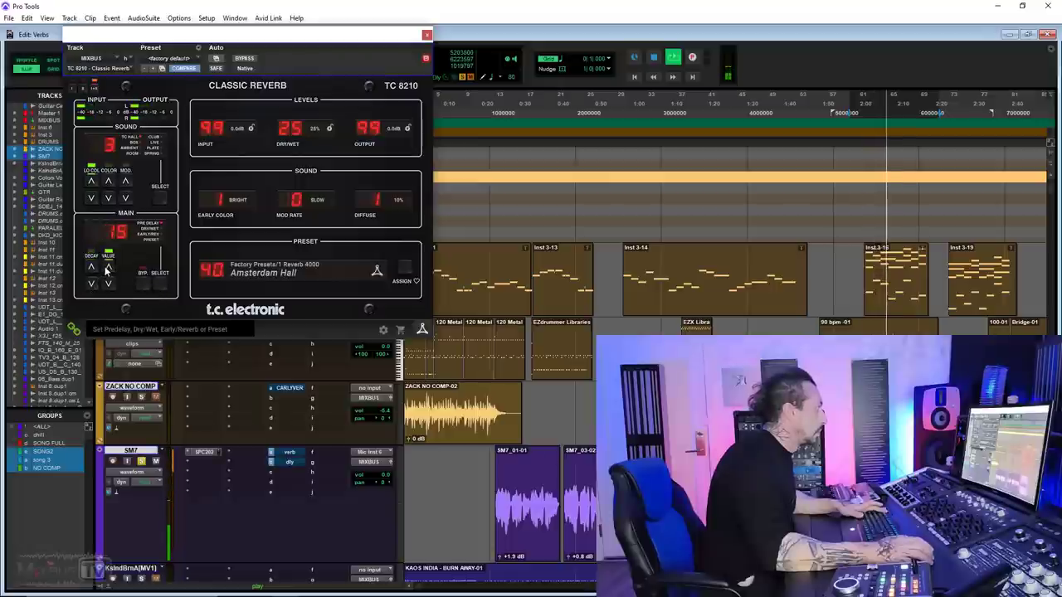
left_click(106, 270)
left_click(106, 270)
left_click(106, 270)
left_click(106, 270)
left_click(106, 270)
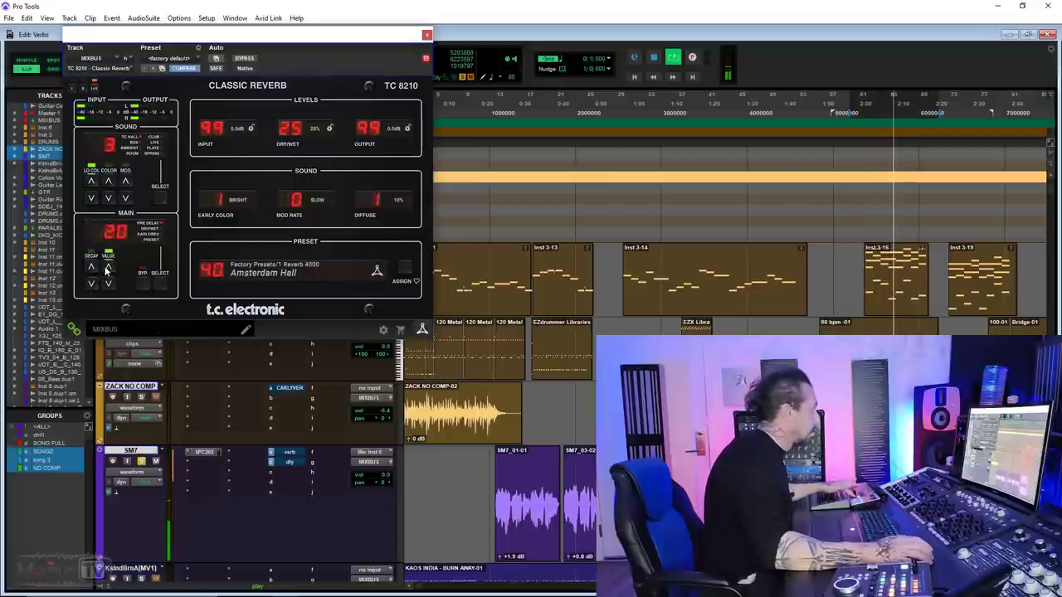
left_click(107, 270)
left_click(106, 270)
left_click(106, 270)
- Fine-tune the TC 8210's decay to 2.2 and stop playback
scroll(107, 268, "down", 4)
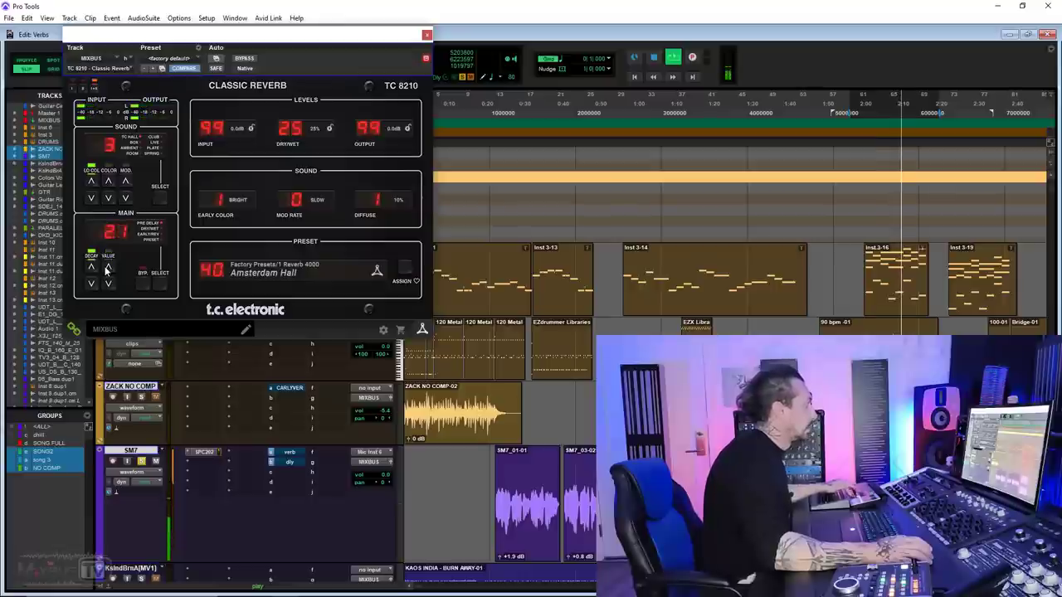
scroll(106, 268, "down", 3)
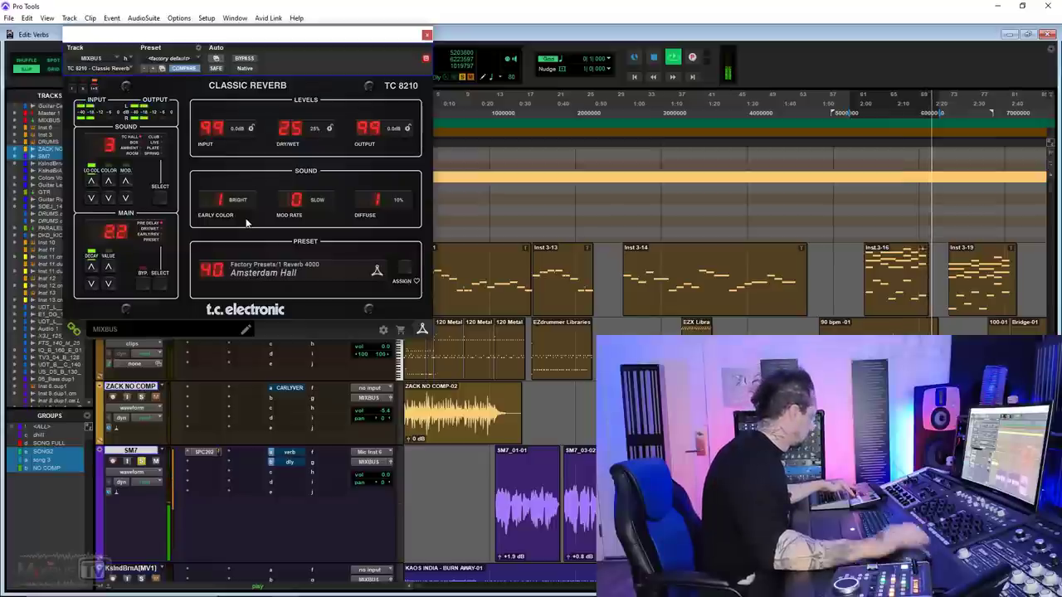
key("space")
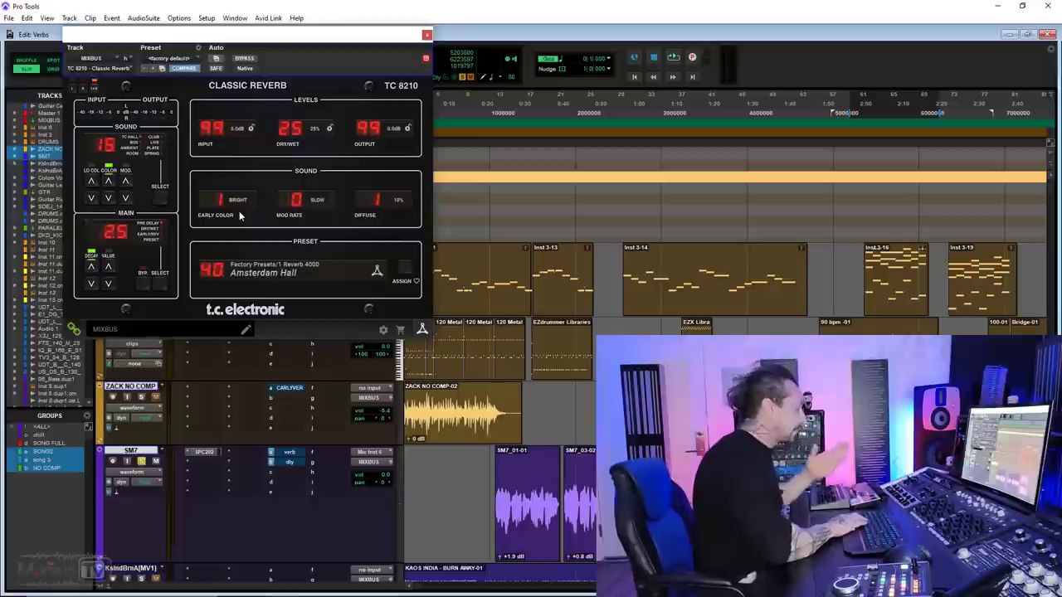
- Play SM7 through the TC 8210 with dry/wet at 30% and early color set to Dark, then stop playback
key("space")
left_click_drag(292, 144, 294, 138)
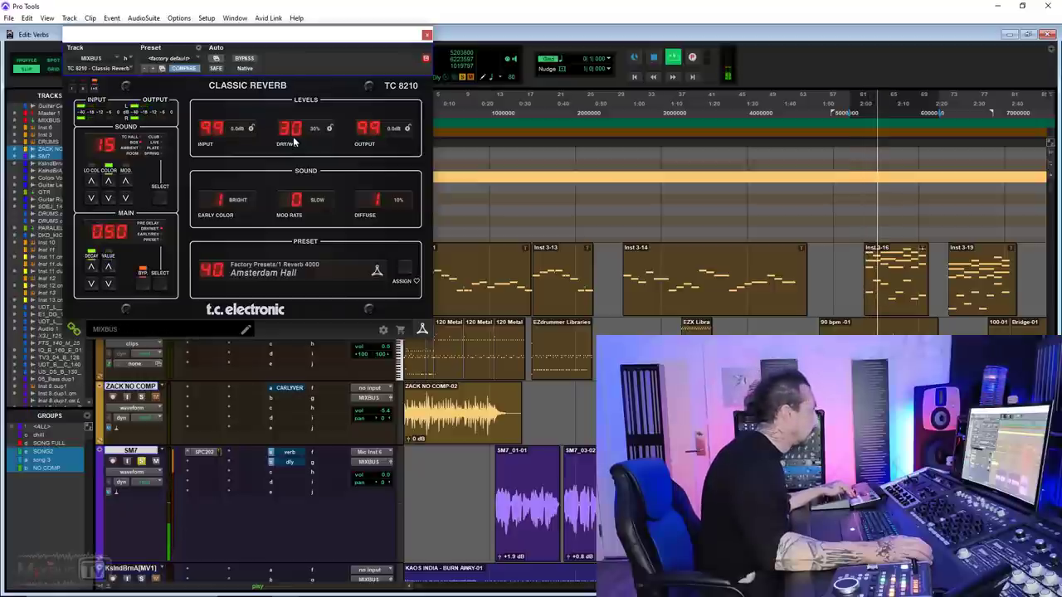
left_click_drag(208, 204, 220, 231)
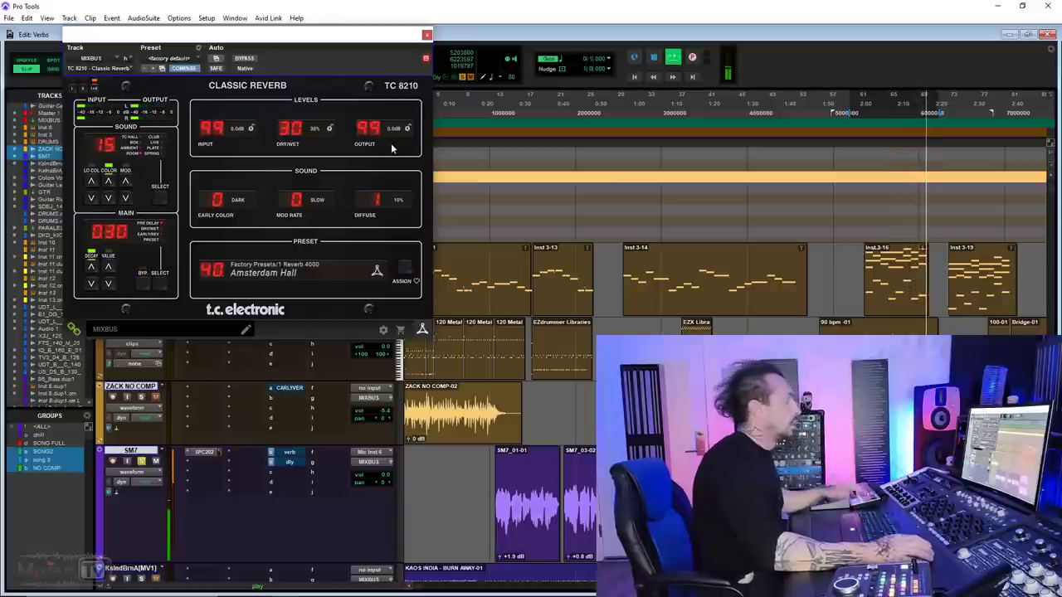
key("space")
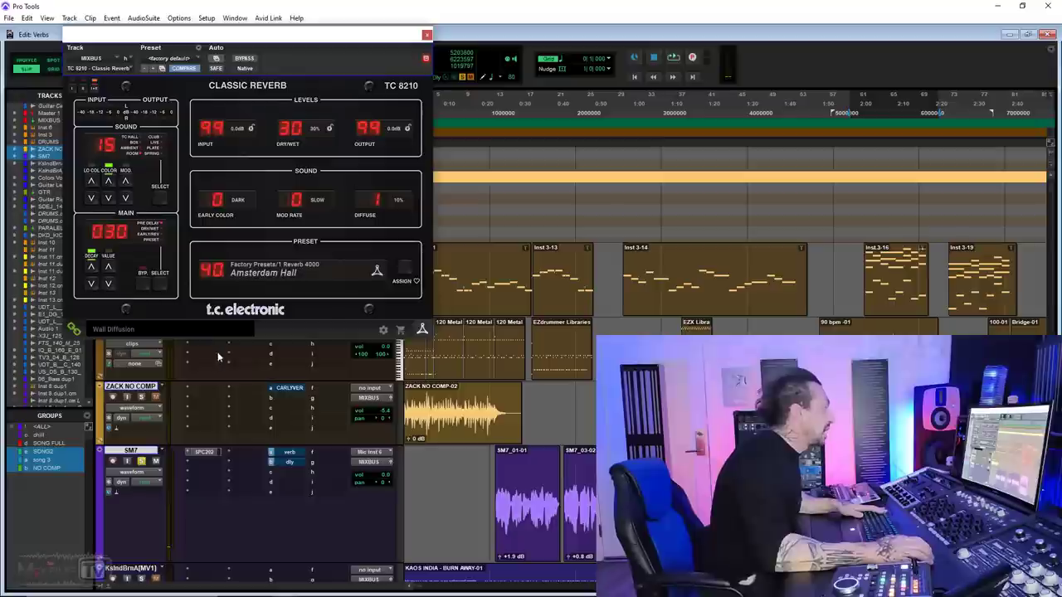
- Audition the NO COMP-02 clip through the TC 8210 with dry/wet raised to 44%, then stop playback
left_click(448, 423)
key("space")
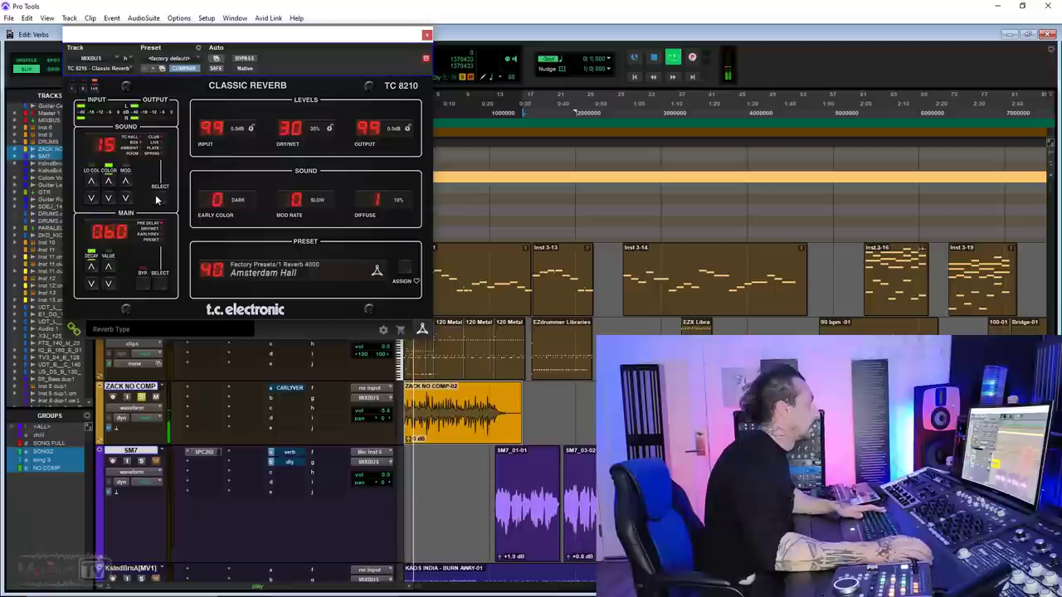
left_click_drag(294, 130, 296, 111)
scroll(296, 135, "down", 5)
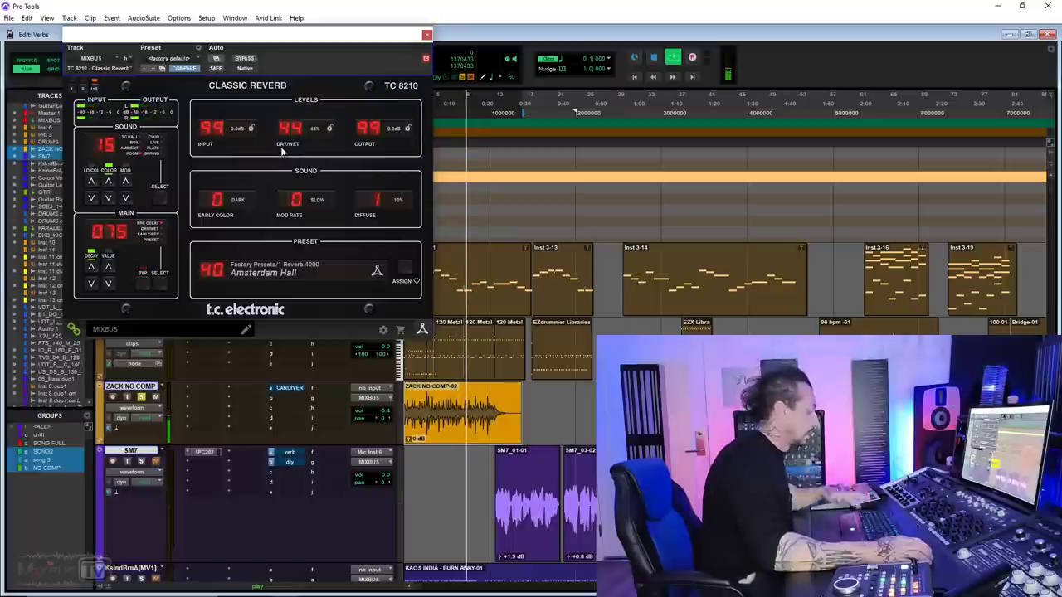
key("space")
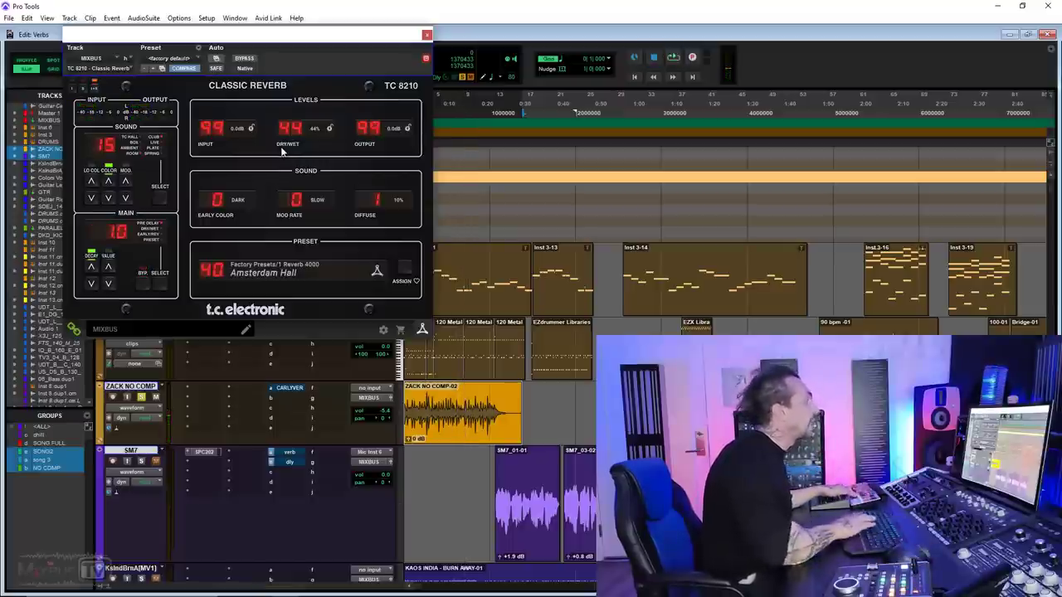
- Resume playing the NO COMP-02 clip and set the TC 8210's early color to Bright
key("space")
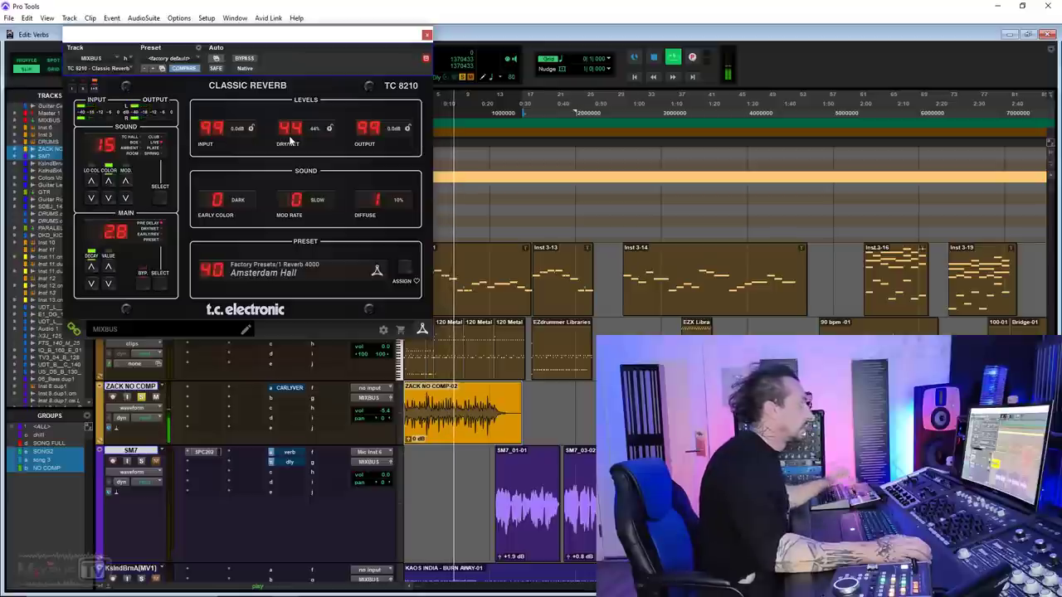
left_click_drag(236, 198, 216, 153)
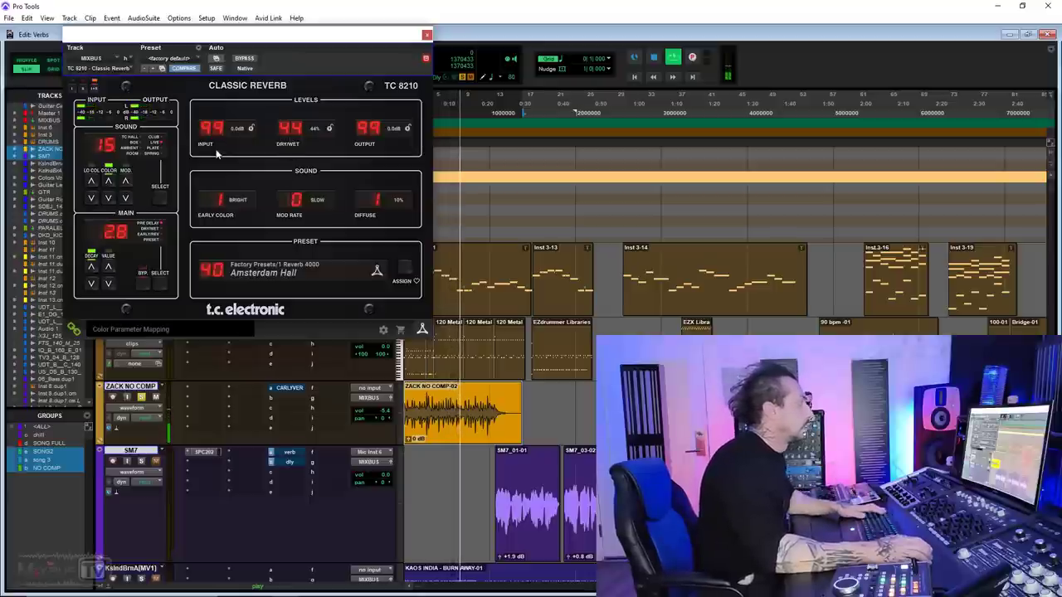
left_click(228, 202)
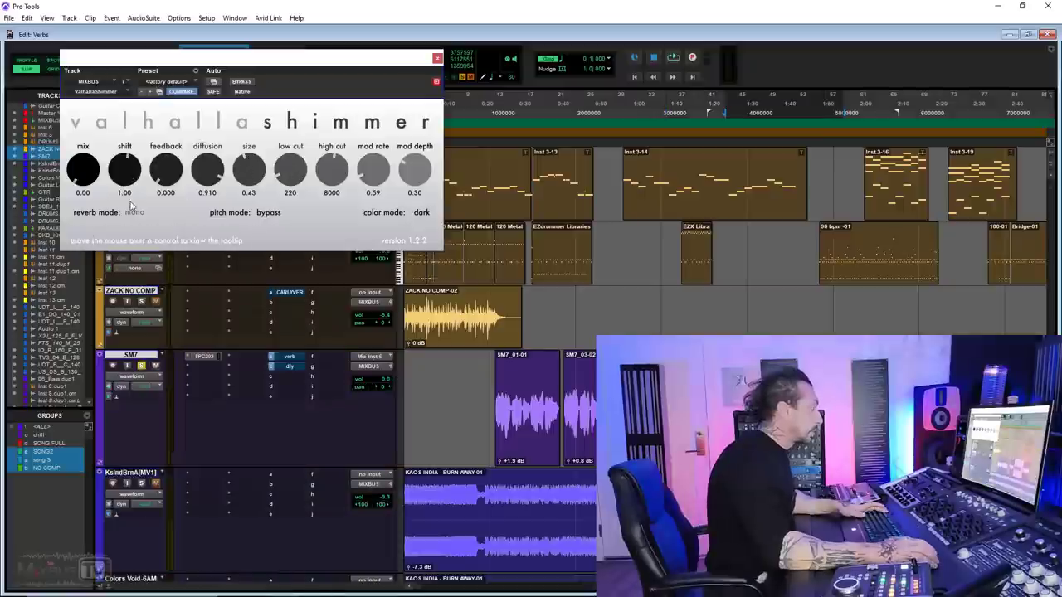
- Set ValhallaShimmer's reverb mode to mediumStereo and play SM7 with mix at 0.20 and size at 0.22
left_click(134, 212)
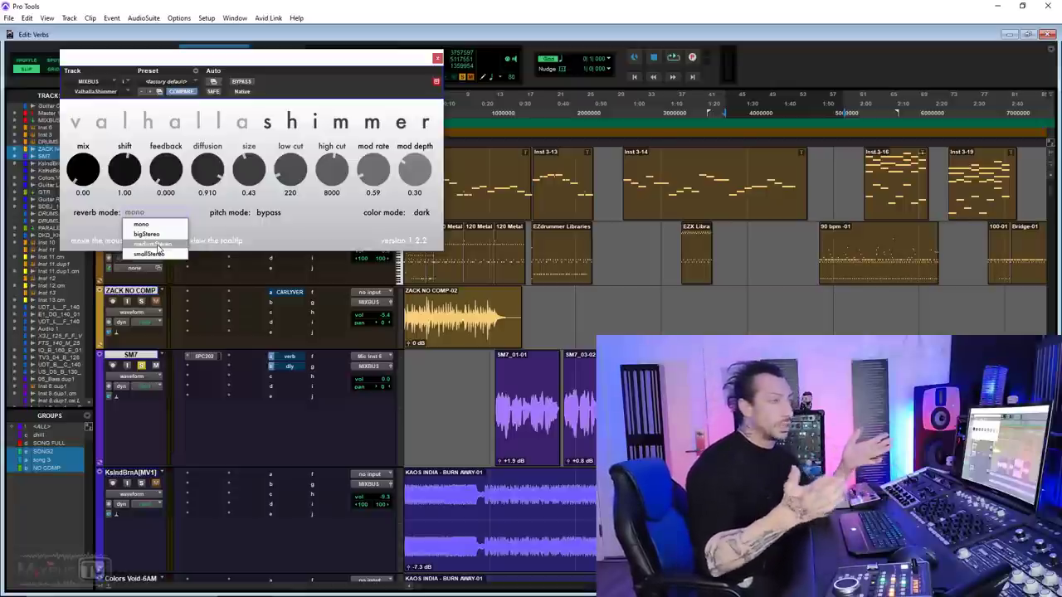
left_click(157, 246)
key("space")
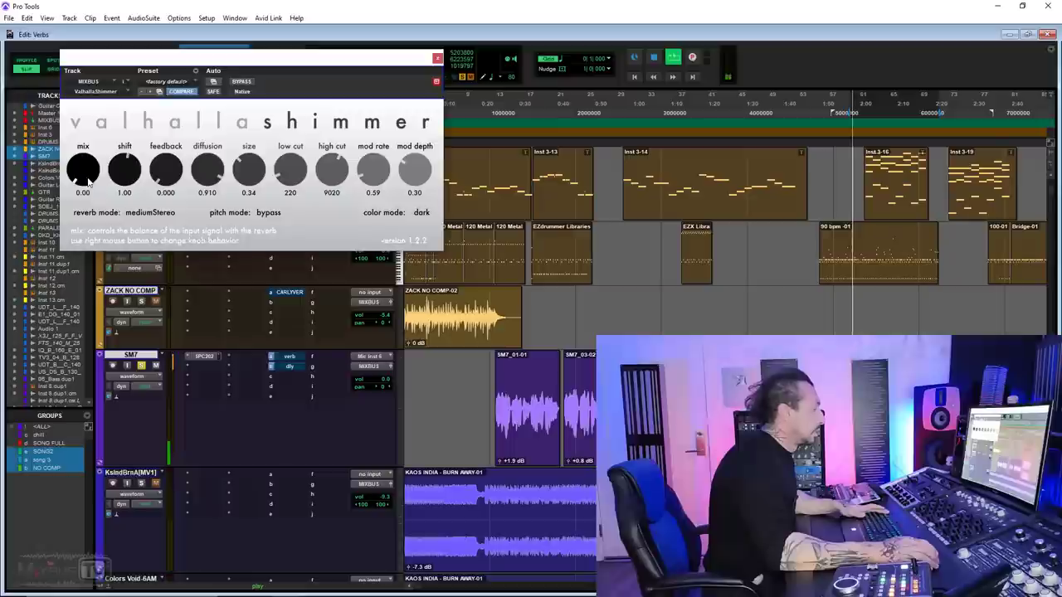
left_click_drag(83, 170, 83, 155)
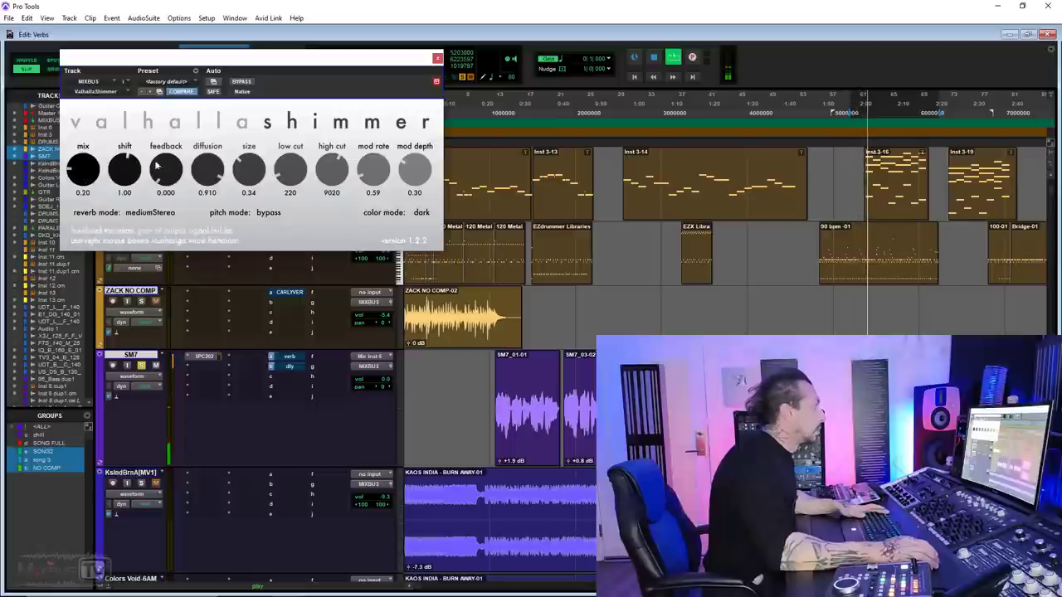
left_click_drag(253, 171, 251, 177)
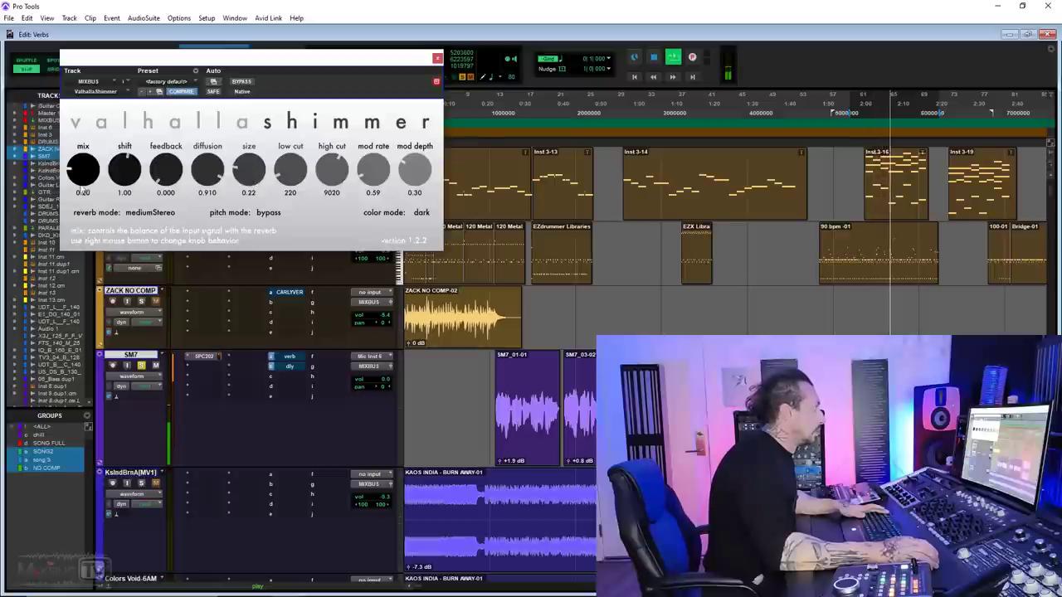
- Refine ValhallaShimmer's mix to 0.13 and size to 0.31 while SM7 plays, then stop playback
left_click_drag(83, 177, 83, 188)
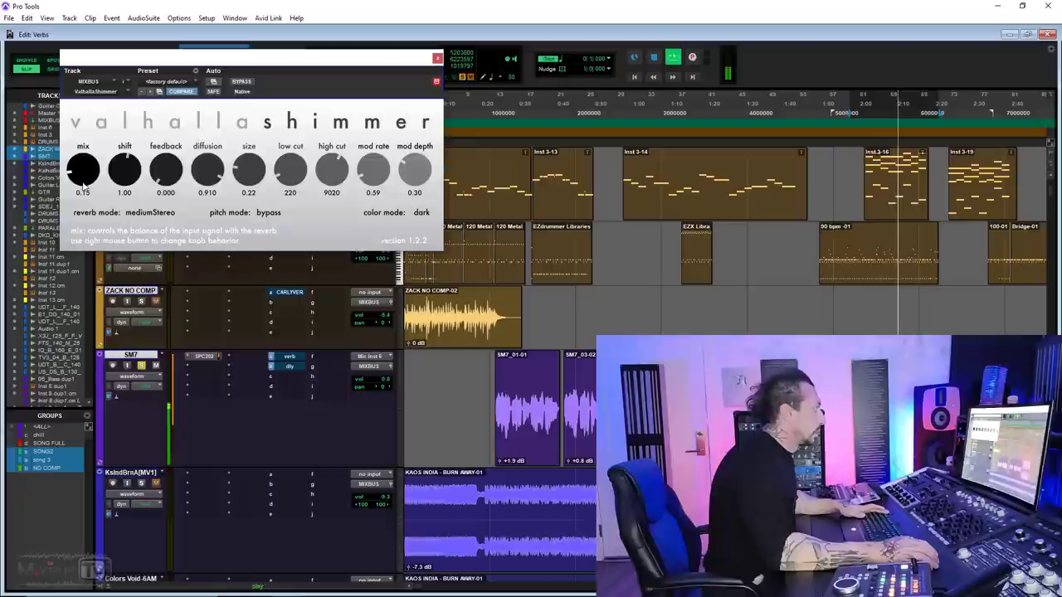
left_click_drag(250, 175, 251, 166)
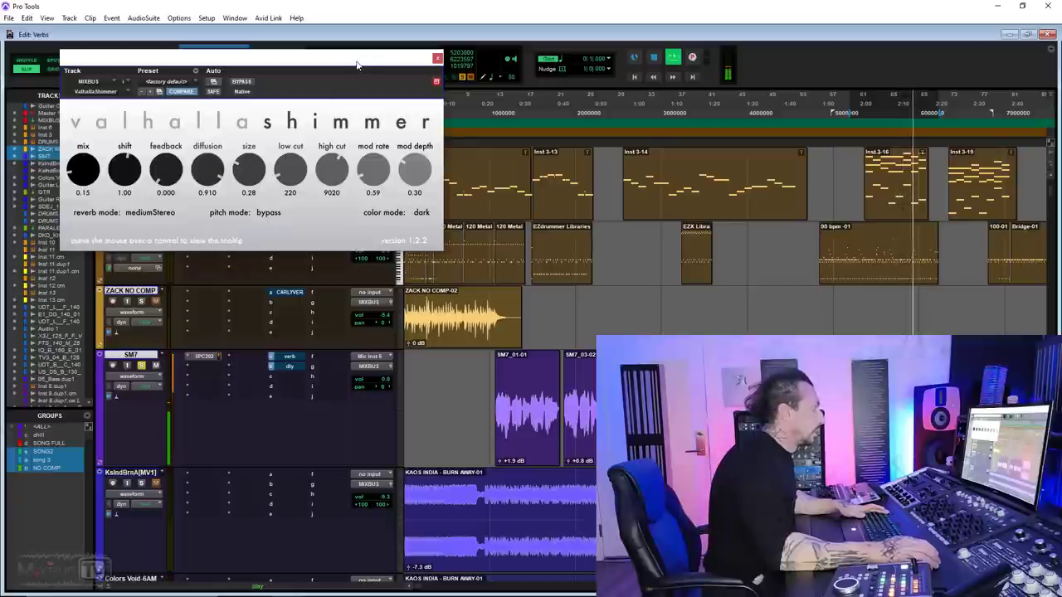
left_click_drag(93, 171, 93, 174)
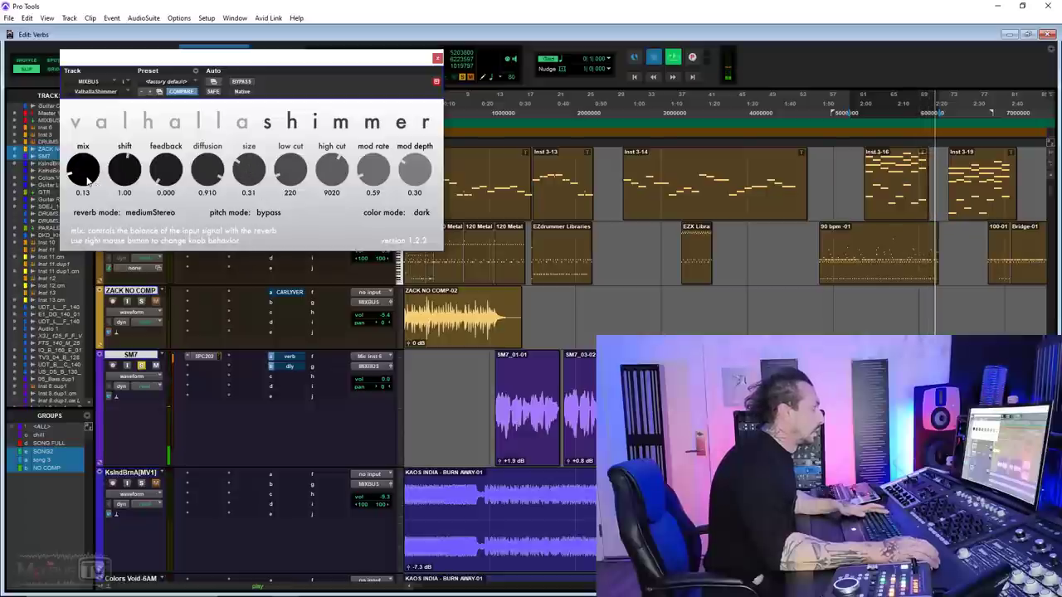
key("space")
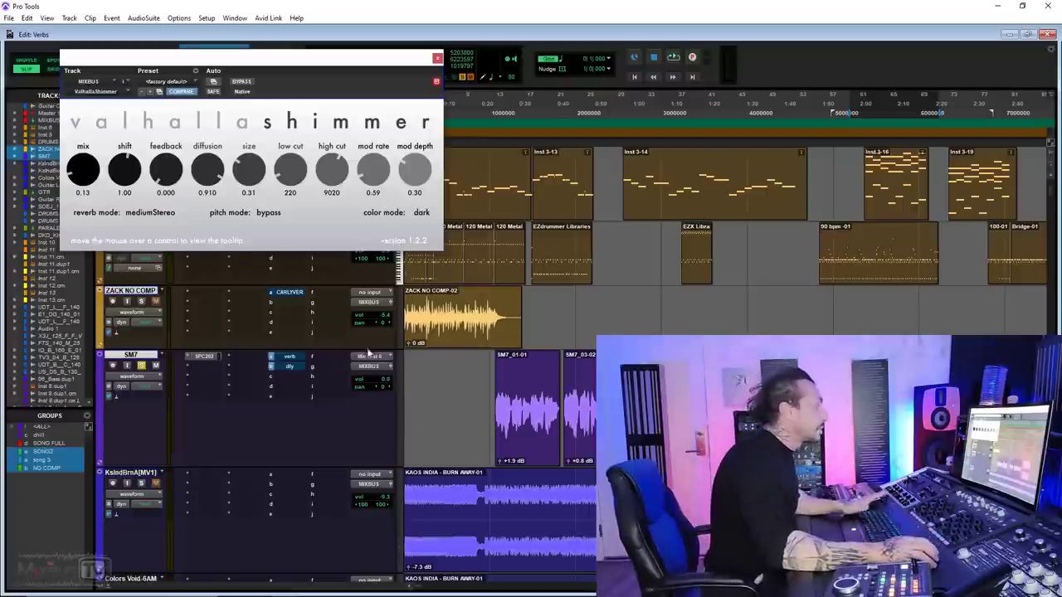
- Play Inst 6 through ValhallaShimmer with mix 0.51, size 0.23, high cut 9910 and color mode bright
scroll(253, 373, "up", 5)
scroll(248, 321, "up", 2)
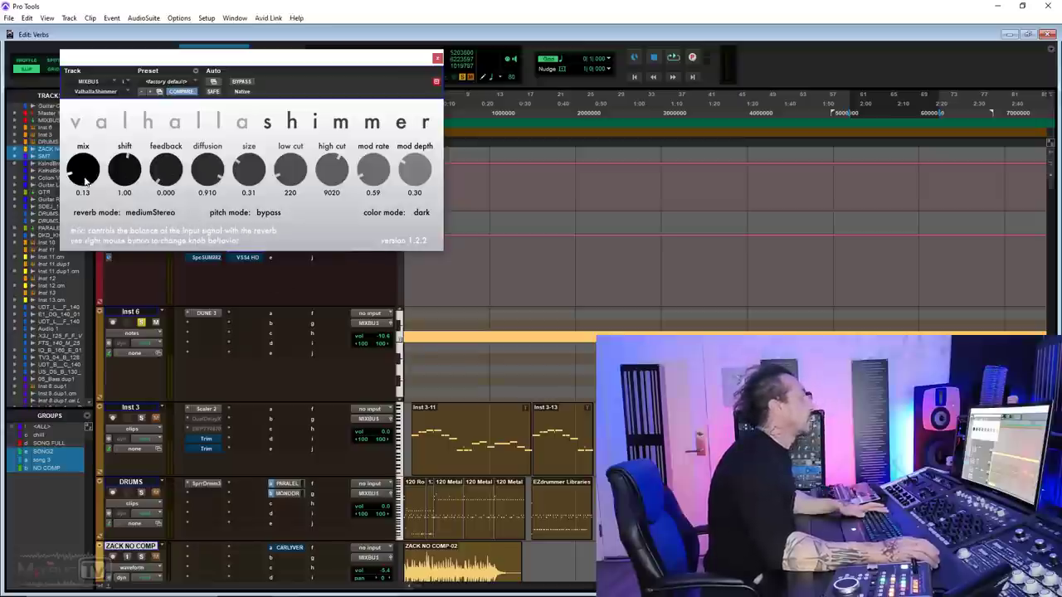
key("space")
left_click_drag(83, 168, 83, 133)
left_click_drag(242, 169, 242, 176)
left_click_drag(329, 168, 329, 171)
left_click(422, 212)
left_click(411, 221)
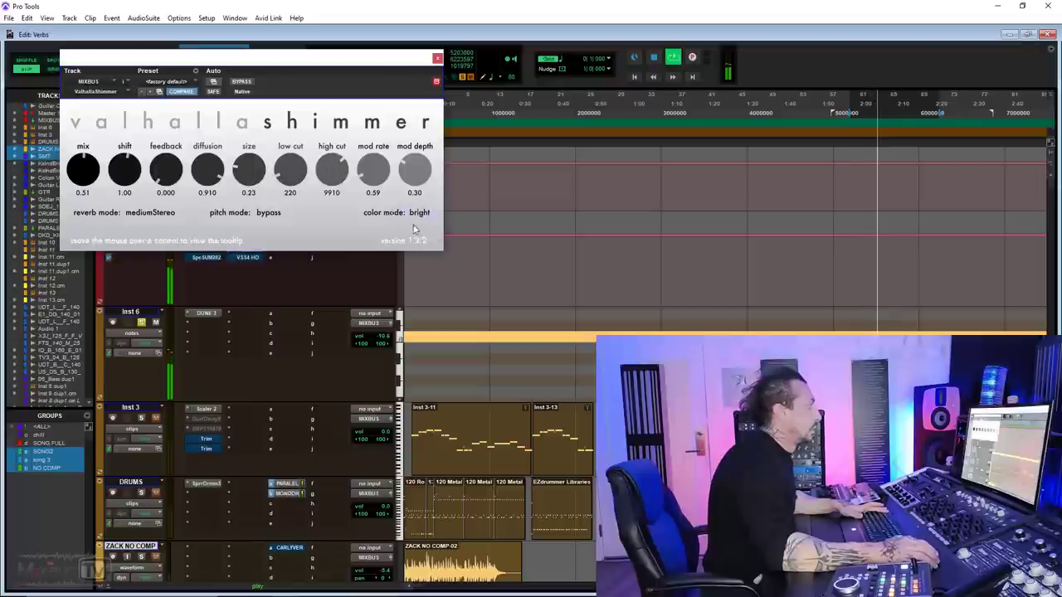
- Switch ValhallaShimmer to bigStereo, set mix to 0.43 and high cut to 5380, then stop playback
left_click(174, 213)
left_click(162, 236)
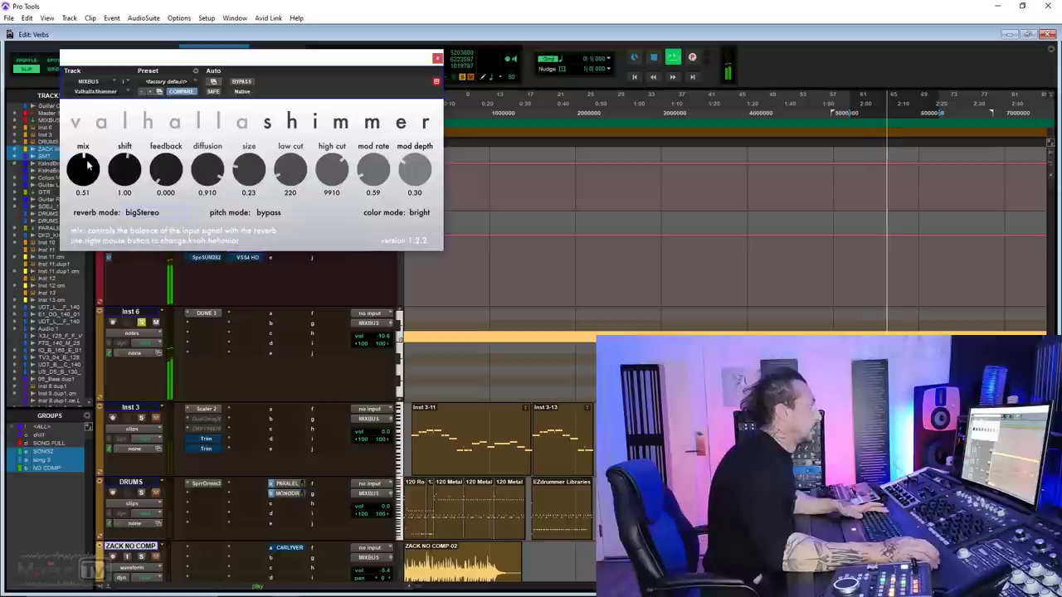
left_click_drag(83, 169, 83, 175)
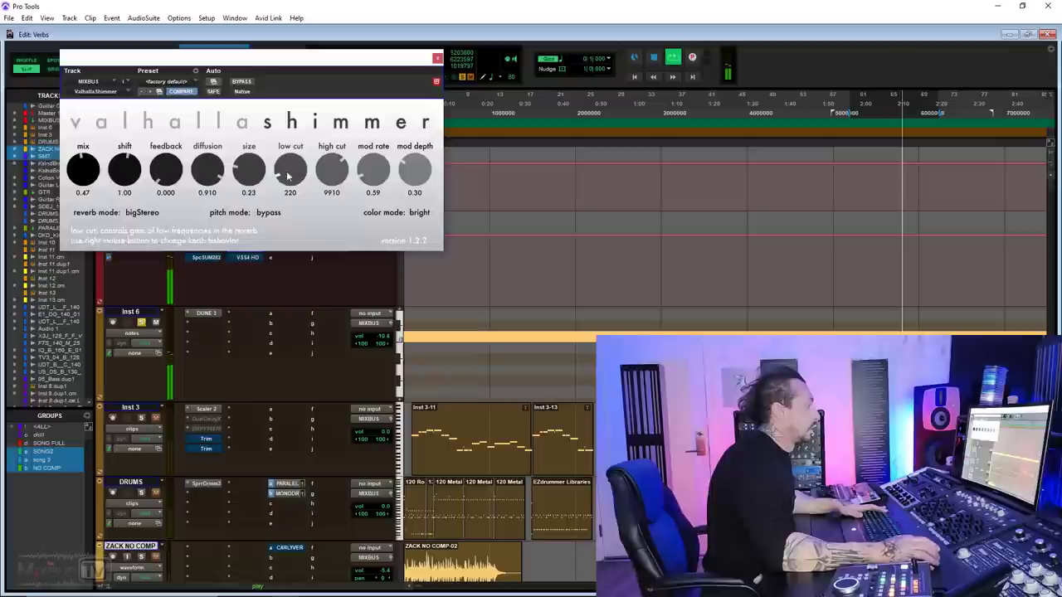
left_click_drag(95, 171, 94, 178)
mouse_move(332, 187)
left_mouse_down()
mouse_move(338, 201)
mouse_move(340, 189)
left_mouse_up()
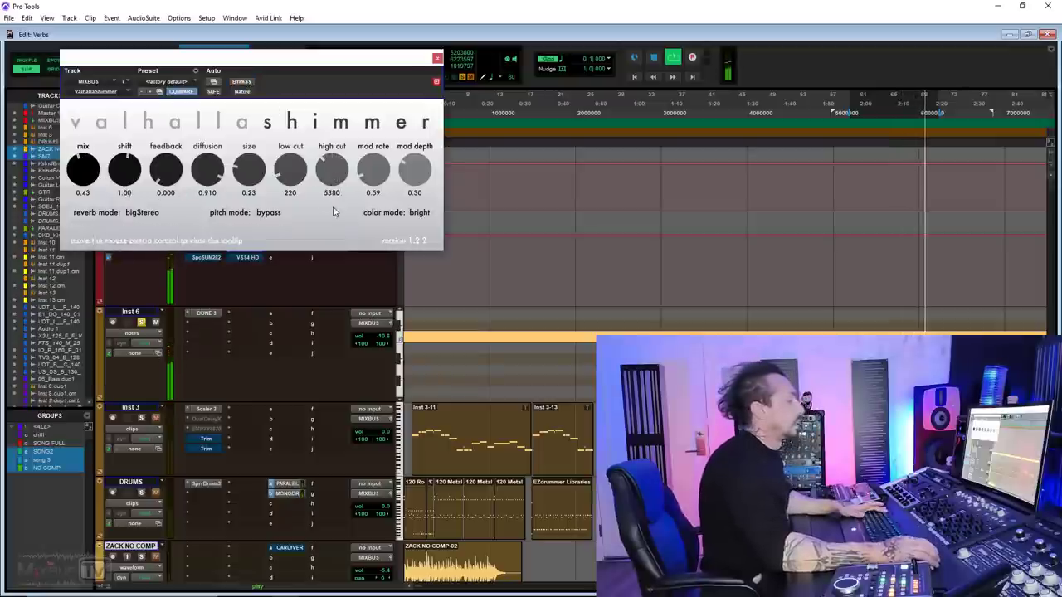
key("space")
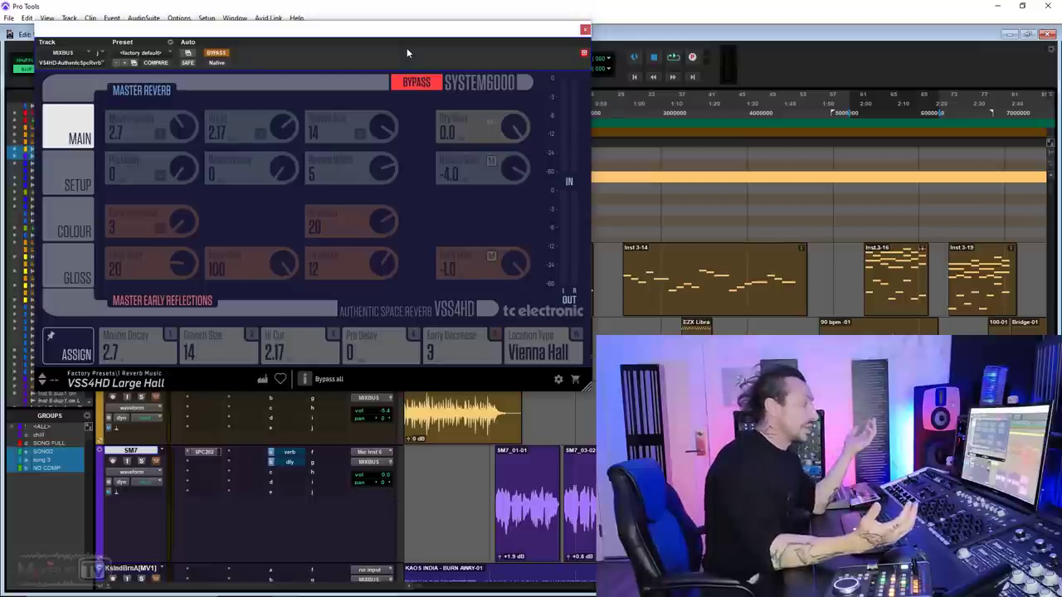
- Take the VSS4HD reverb out of bypass, try the Jazz Club, Vienna Hall and Bathroom locations, and open its colour settings
left_click(222, 53)
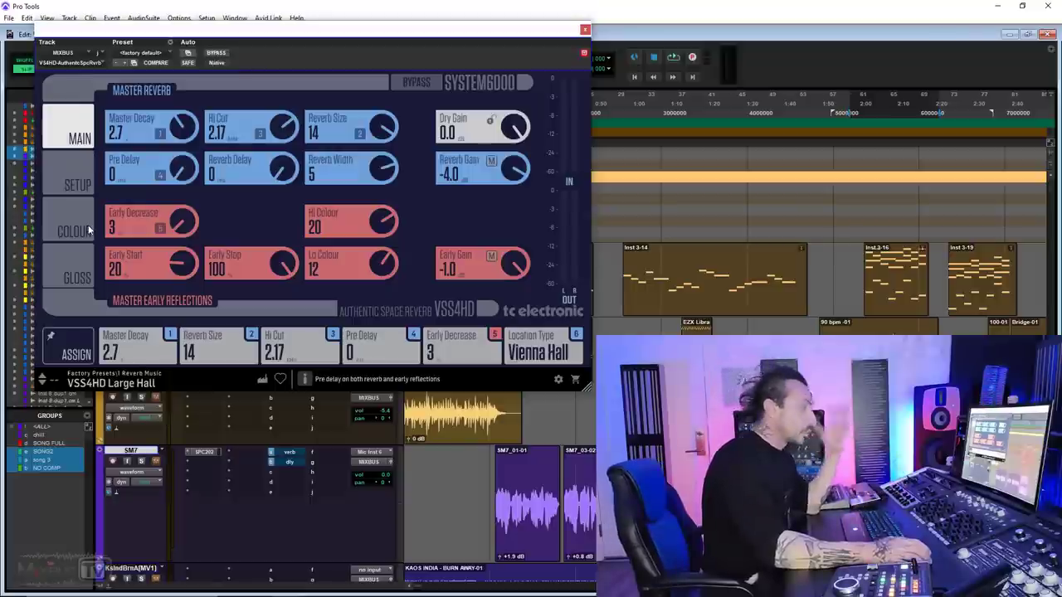
left_click(78, 190)
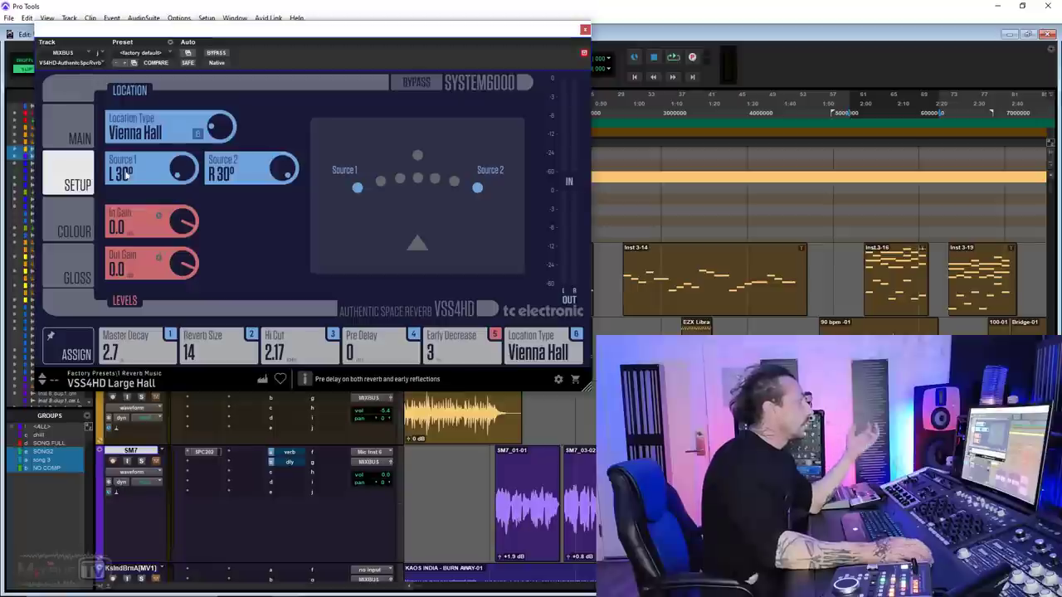
scroll(222, 143, "up", 1)
scroll(222, 142, "up", 1)
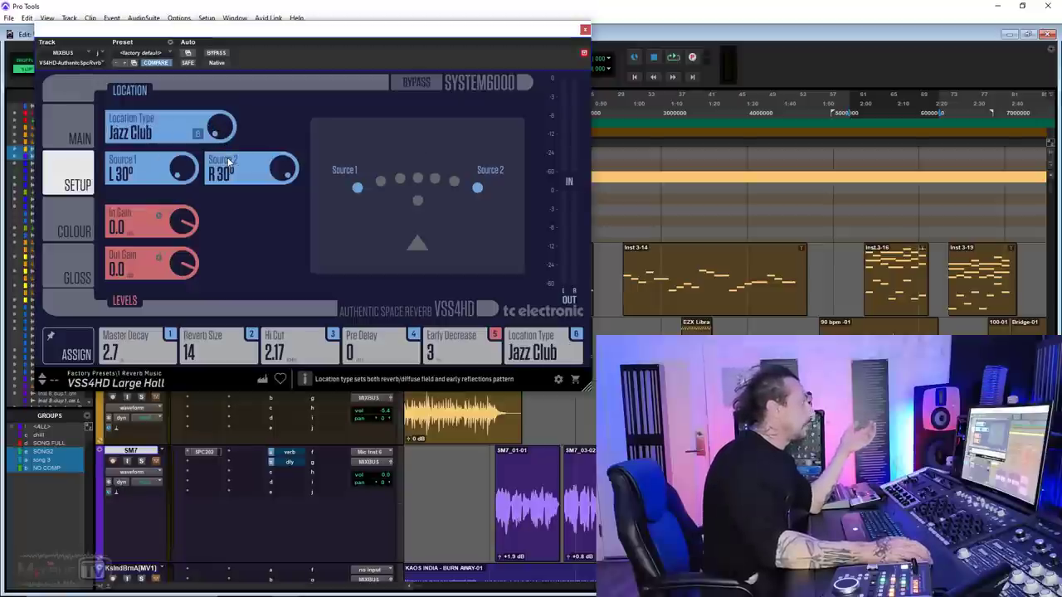
scroll(223, 132, "down", 1)
scroll(224, 133, "down", 1)
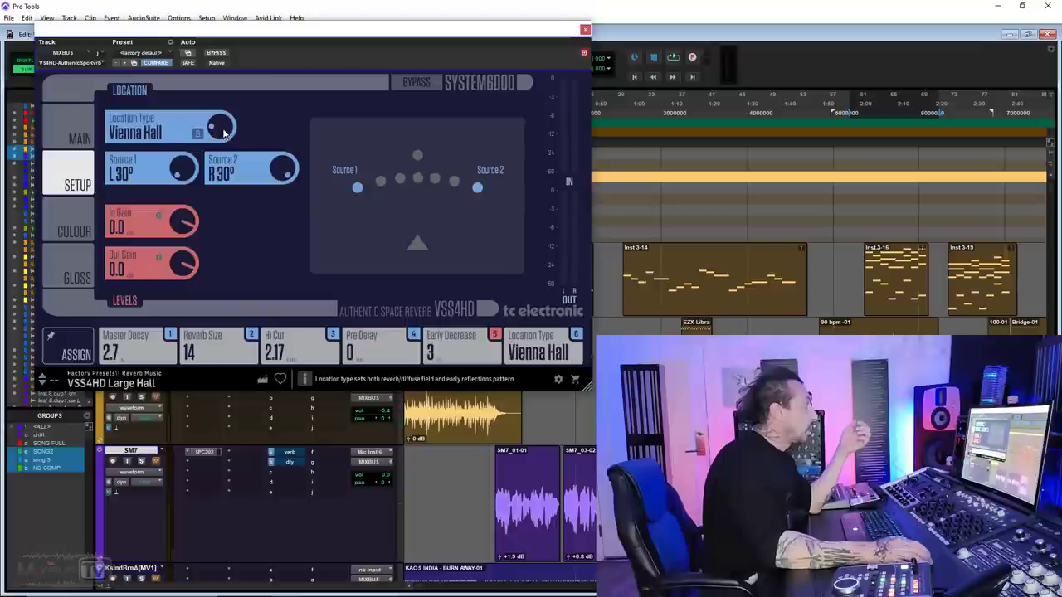
left_click_drag(222, 132, 235, 114)
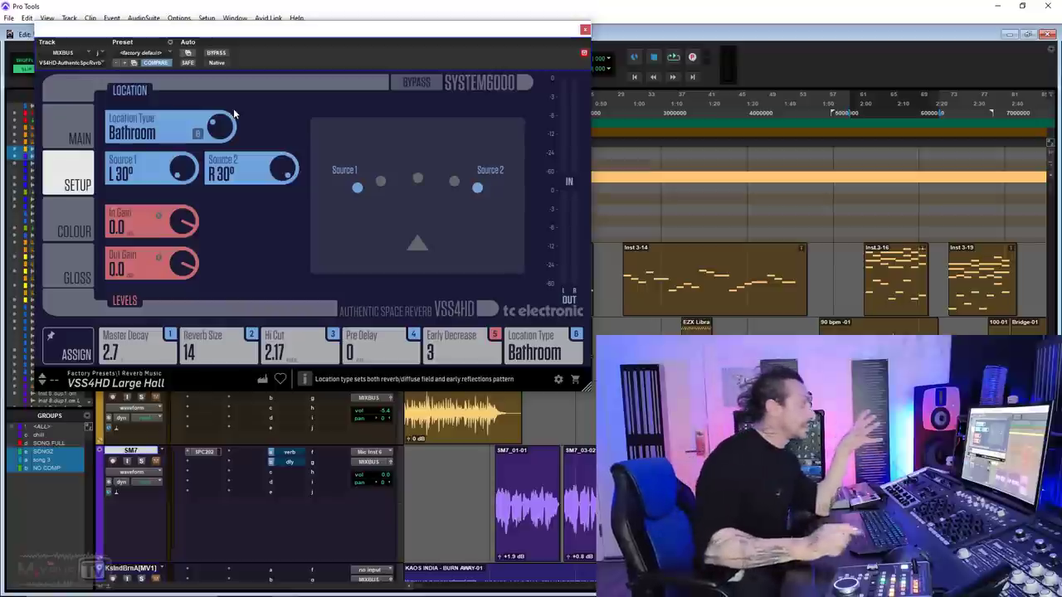
left_click(90, 226)
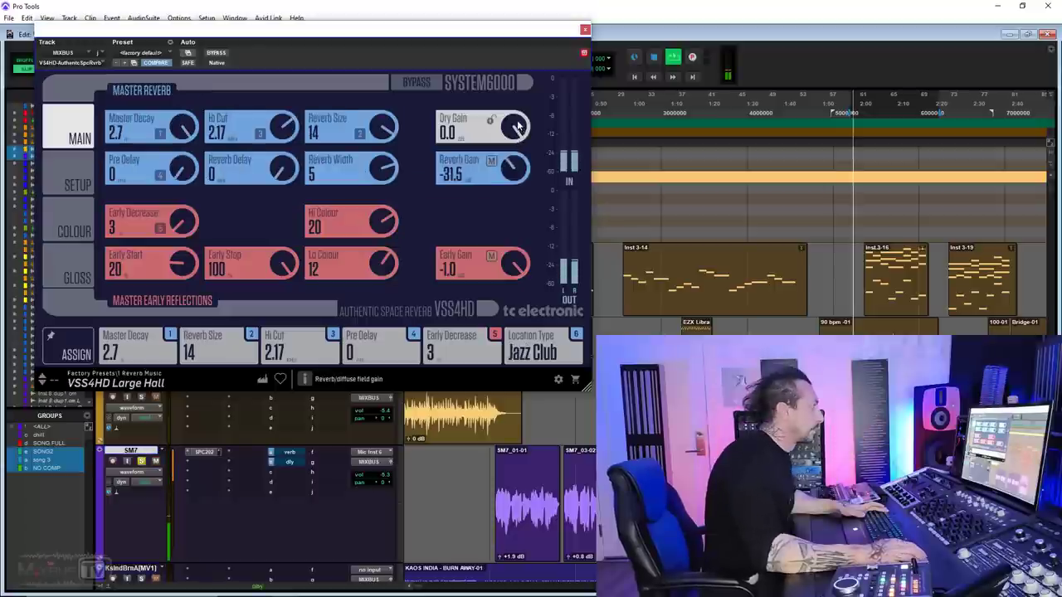
- Set VSS4HD's reverb gain to -9.0 and master decay to 1.8 while SM7 plays
left_click_drag(517, 124, 516, 110)
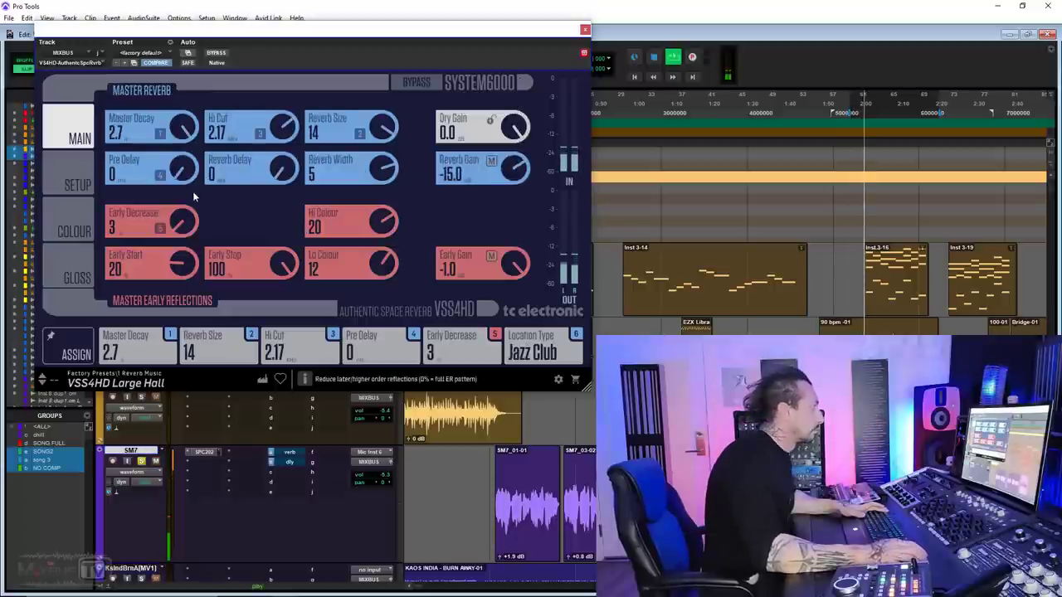
left_click_drag(184, 130, 185, 166)
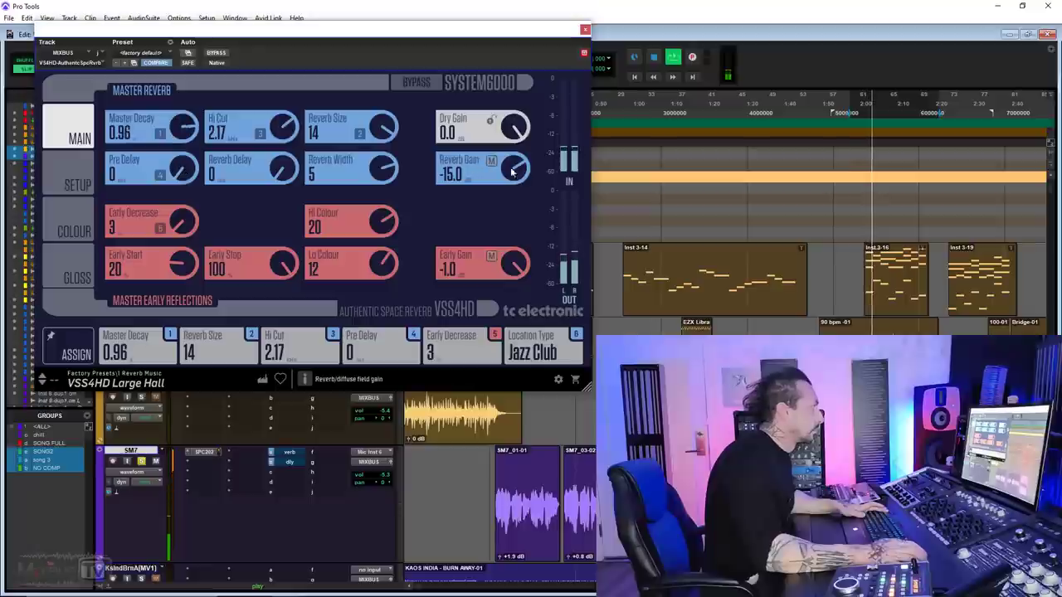
left_click_drag(521, 168, 522, 154)
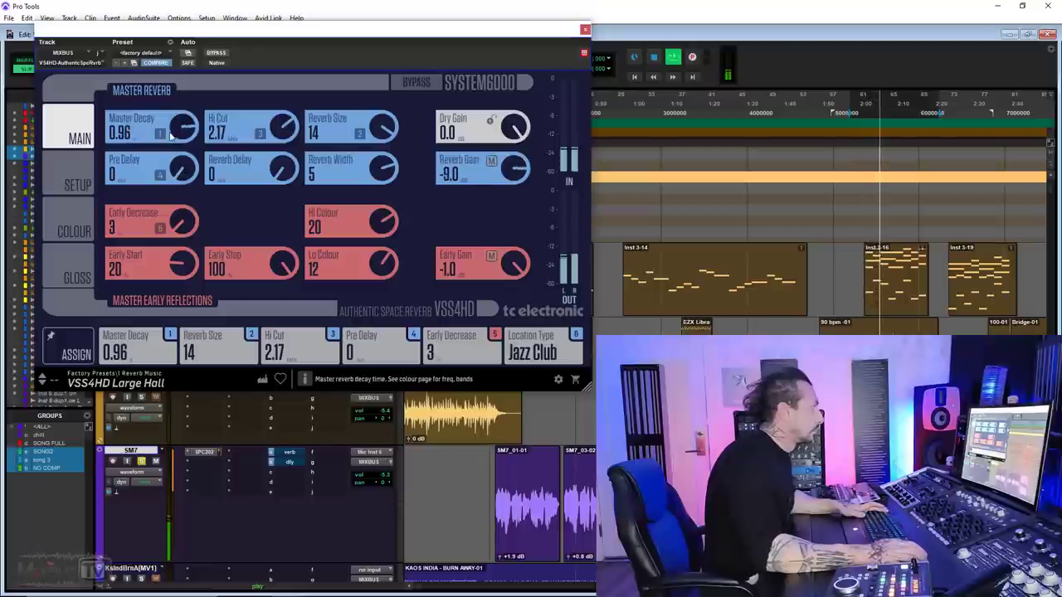
left_click_drag(182, 131, 184, 122)
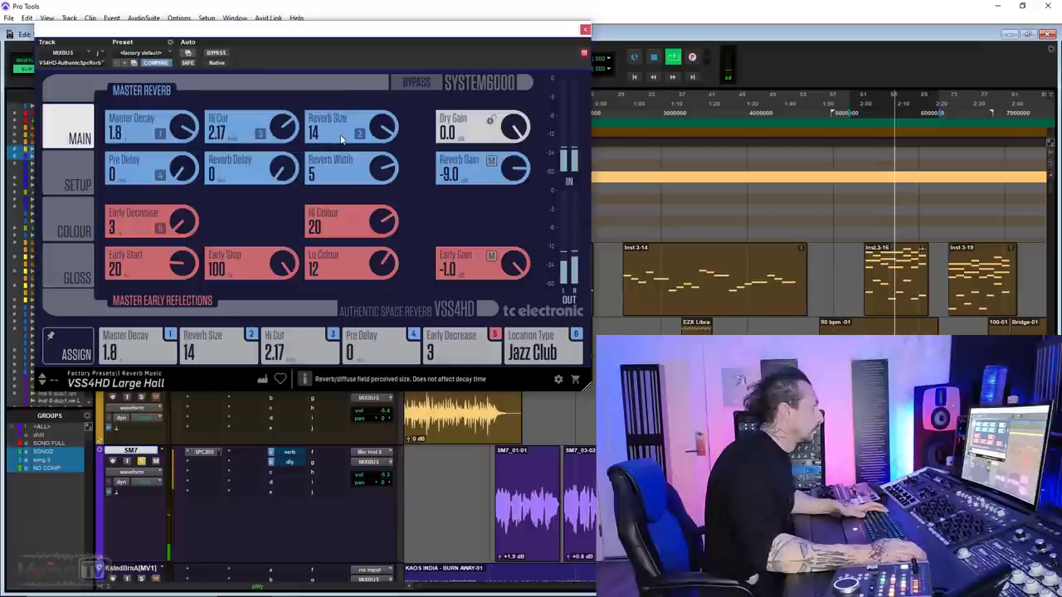
- Set VSS4HD's reverb size to 10, width to 7, pre delay to 37, dry gain to -3.0 and reverb gain to -10.0
left_click_drag(342, 123, 339, 151)
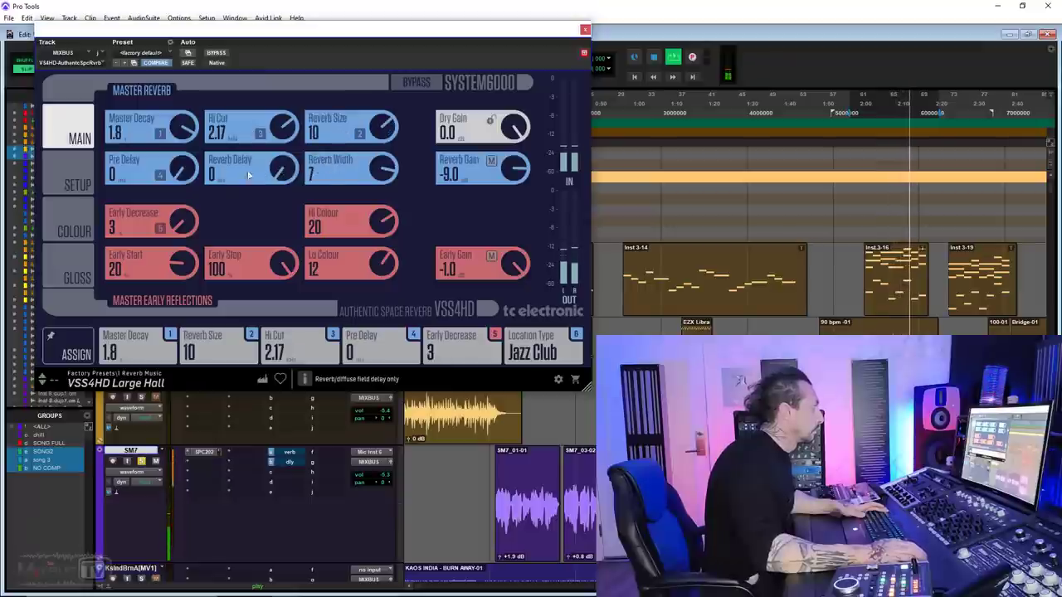
left_click_drag(189, 150, 186, 144)
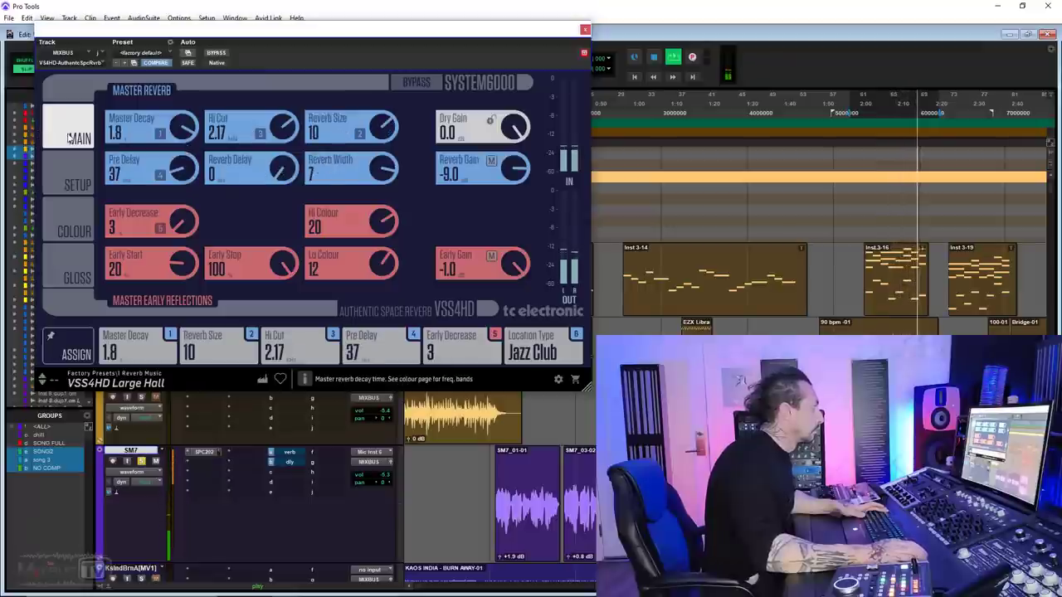
left_click_drag(512, 125, 522, 169)
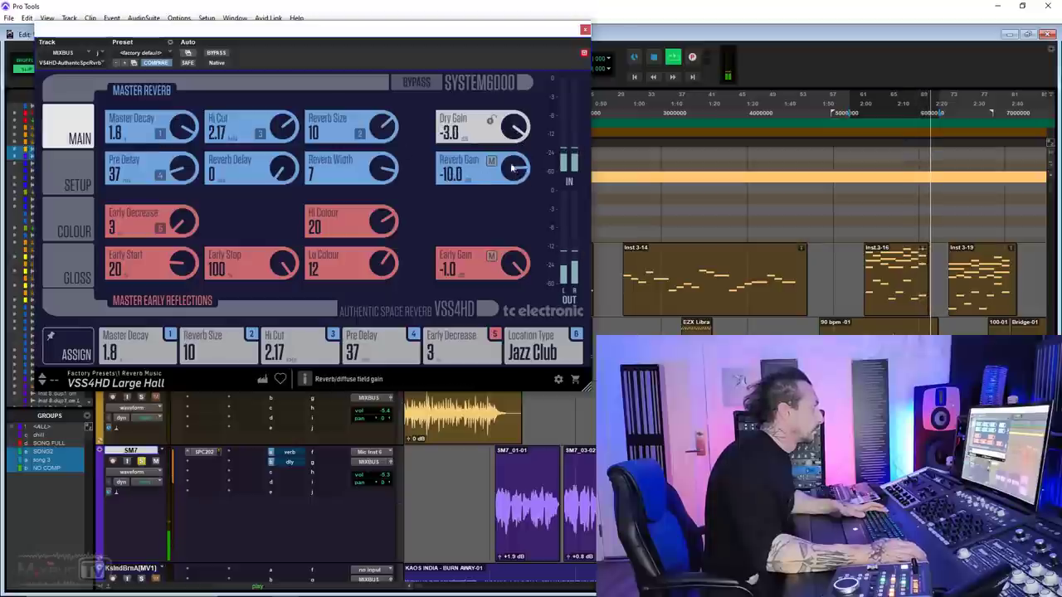
- Change the VSS4HD location type to Concert Hall and reset its dry gain to 0.0
left_click(73, 171)
left_click_drag(220, 126, 222, 121)
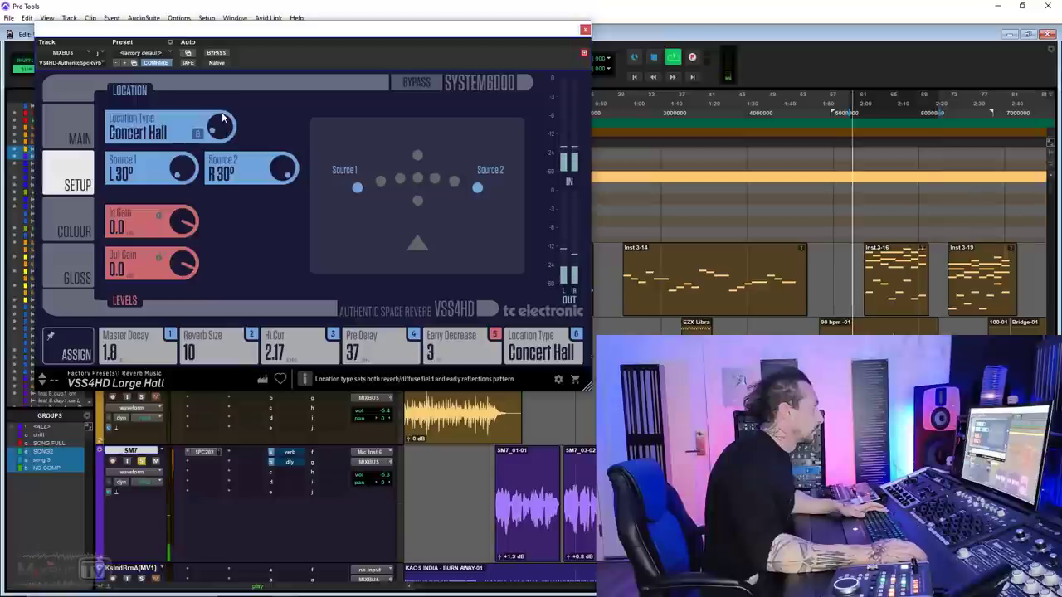
left_click(75, 131)
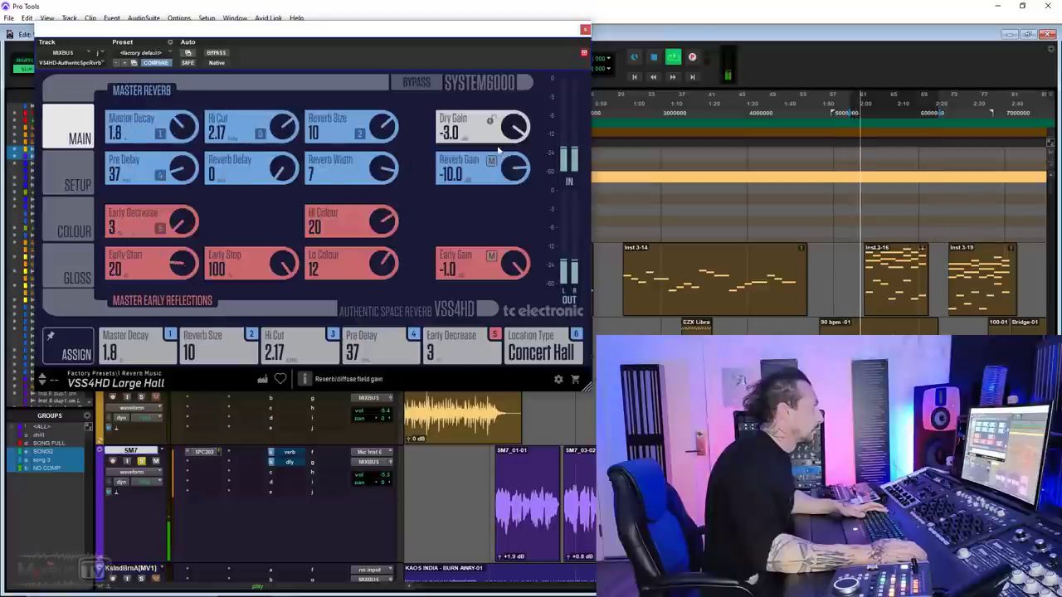
left_click(513, 126, "alt")
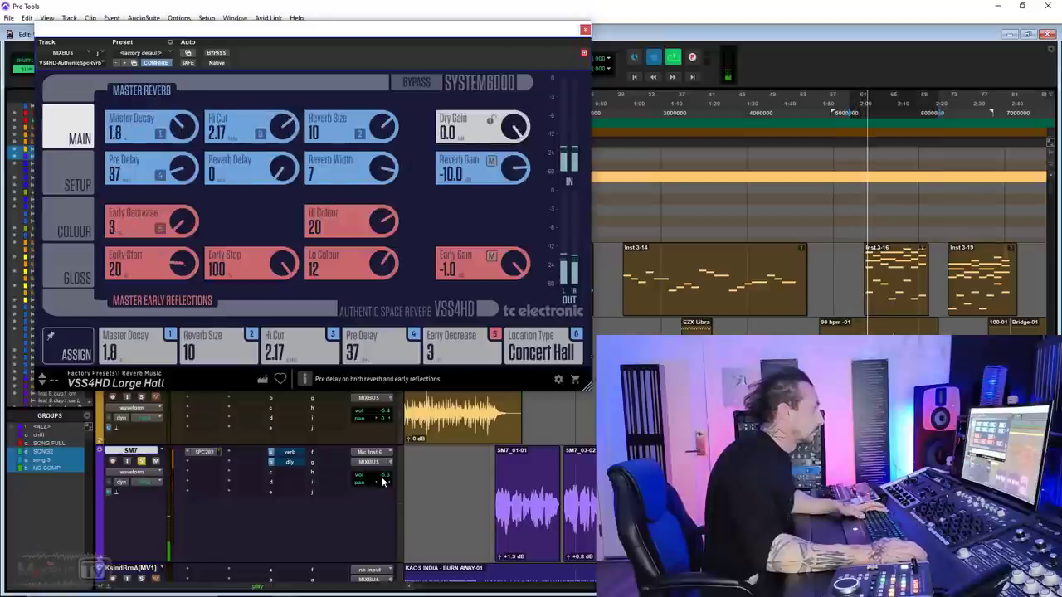
- Restart playback with the SM7 track's volume at 0.0 and VSS4HD's reverb gain at -8.0
key("space")
scroll(515, 170, "up", 1)
key("space")
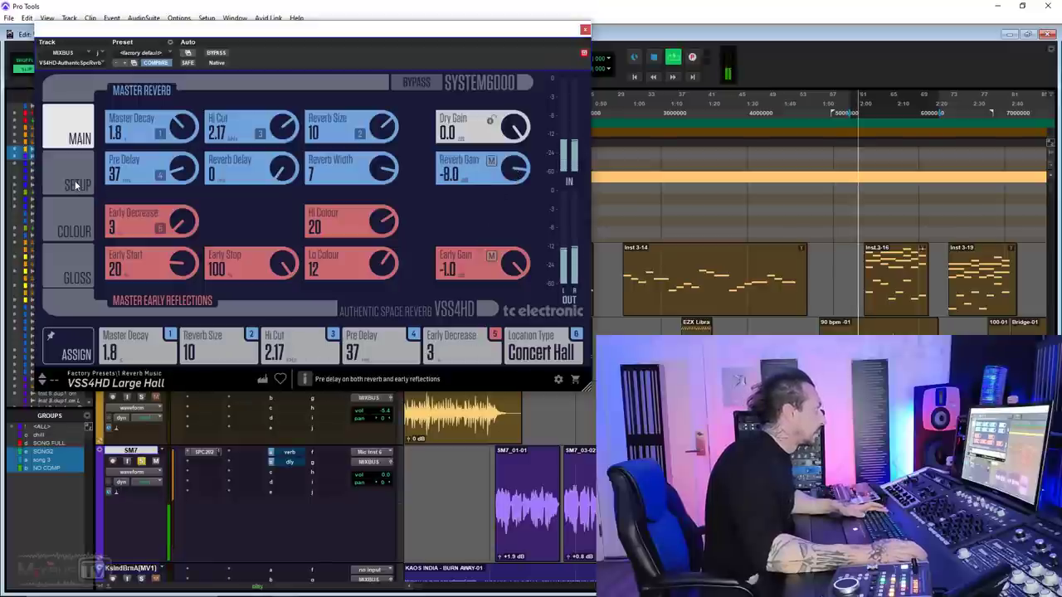
- Restart SM7 playback and set Lo Dampen to 0.0 in VSS4HD's reverb colour filters
left_click(78, 220)
left_click_drag(182, 100, 174, 97)
key("space")
left_click(67, 136)
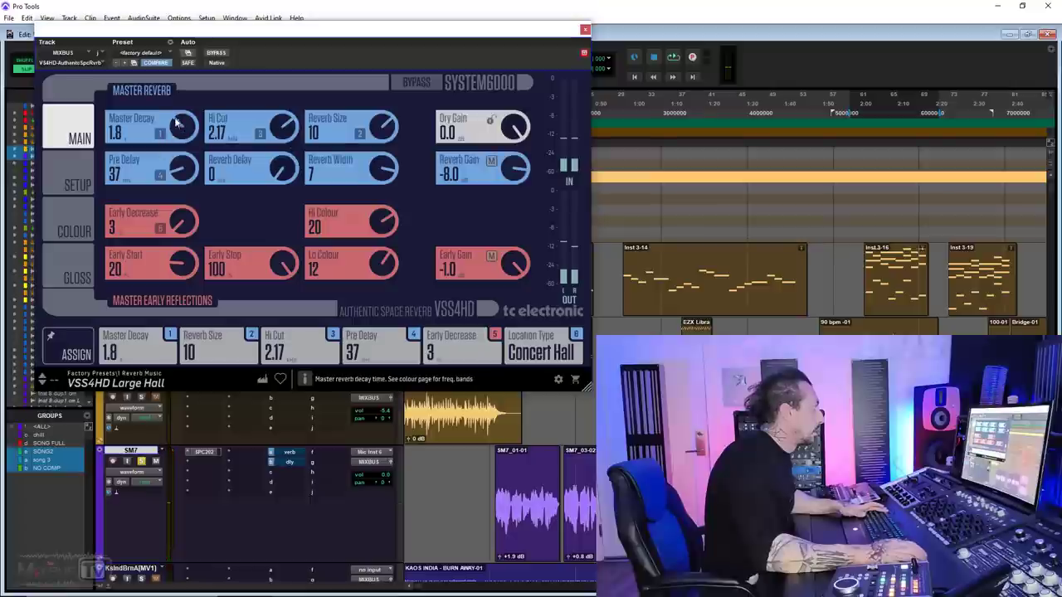
left_click(69, 232)
key("space")
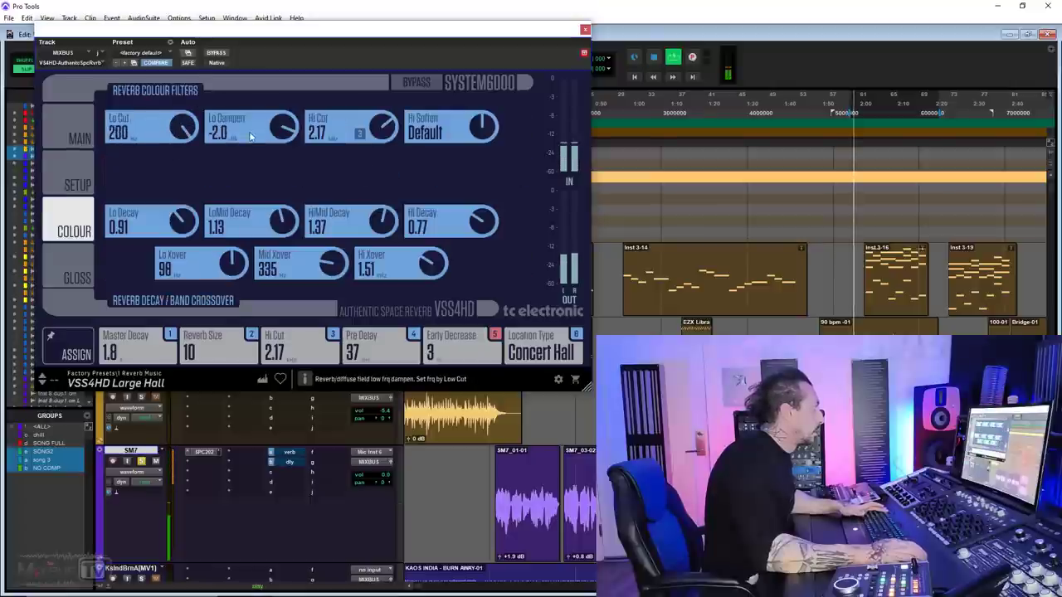
left_click_drag(280, 176, 284, 116)
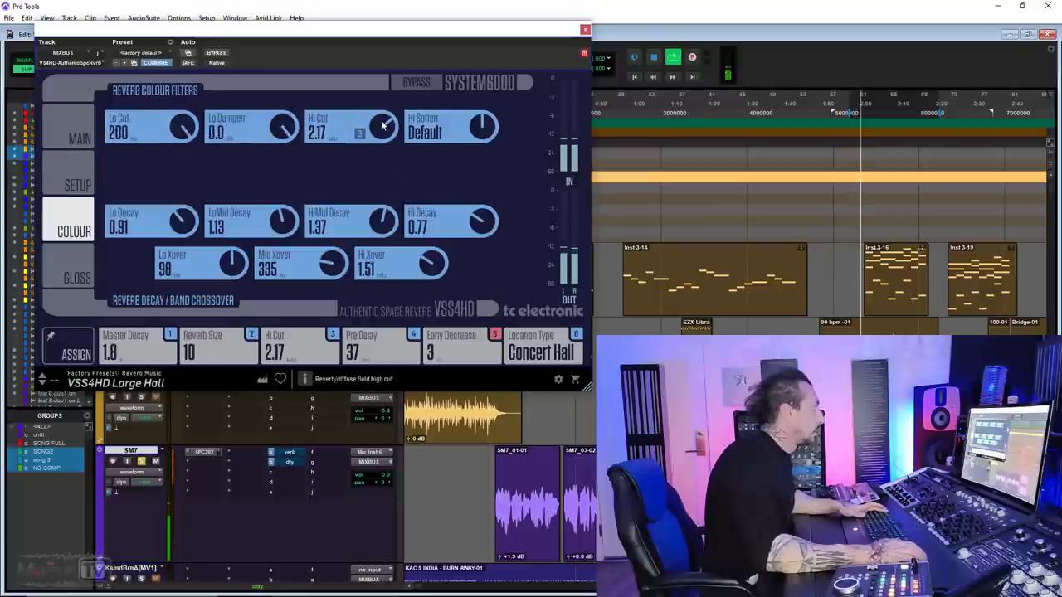
- Adjust VSS4HD during playback to Hi Cut 7.10, Lo Decay 0.75, reverb size 9, pre delay 19 and Lo Cut 94
mouse_move(383, 125)
left_mouse_down()
mouse_move(398, 106)
mouse_move(398, 138)
left_mouse_up()
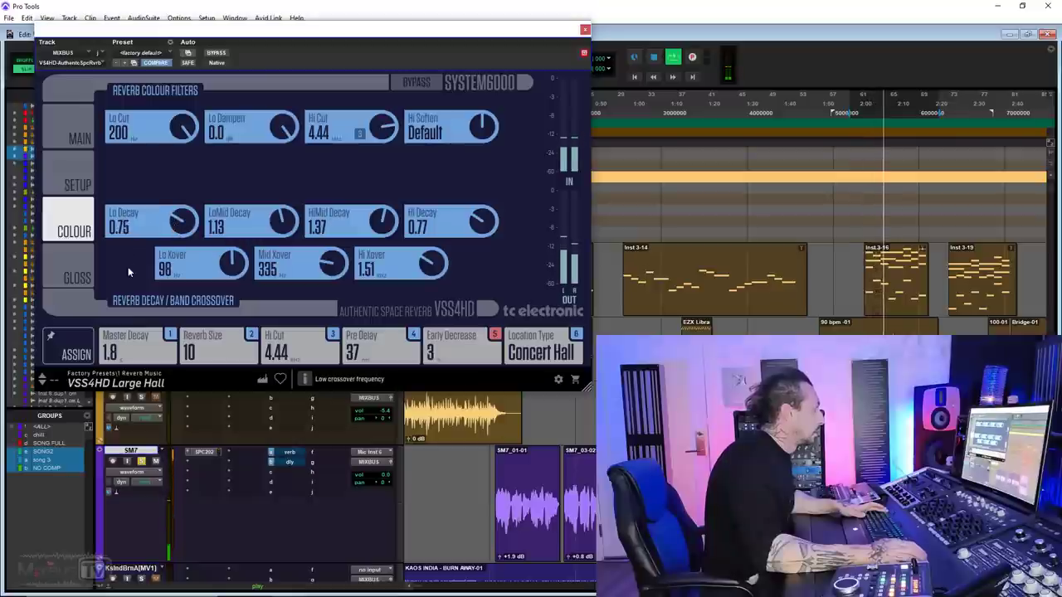
left_click_drag(254, 344, 254, 353)
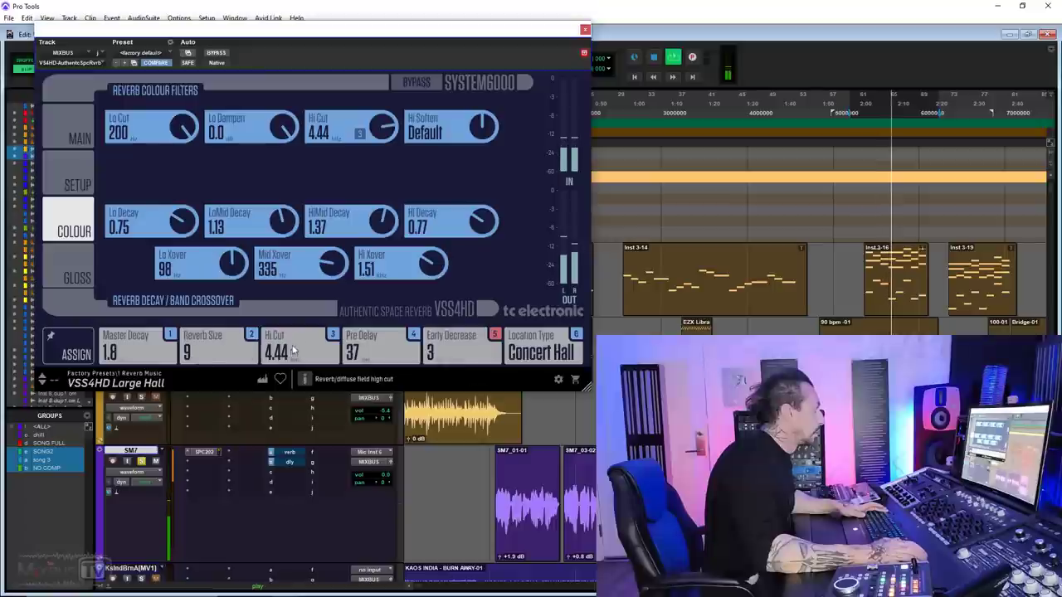
scroll(292, 352, "up", 5)
scroll(292, 352, "down", 1)
scroll(358, 357, "down", 5)
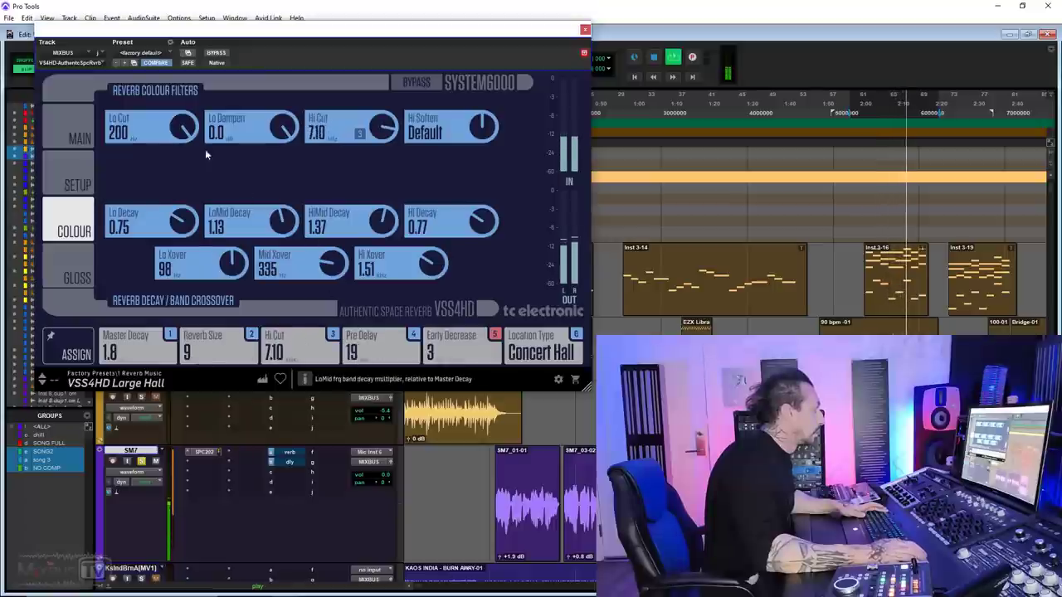
left_click_drag(199, 135, 191, 179)
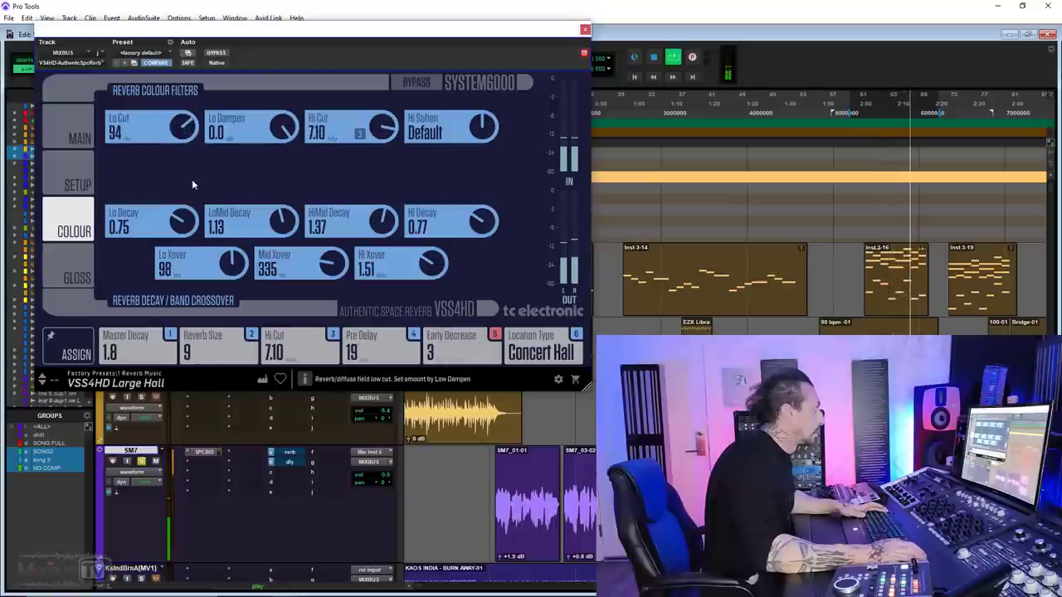
- Restart playback and set VSS4HD's reverb gain to -11.0 and master decay to 3.1
left_click(76, 139)
key("space")
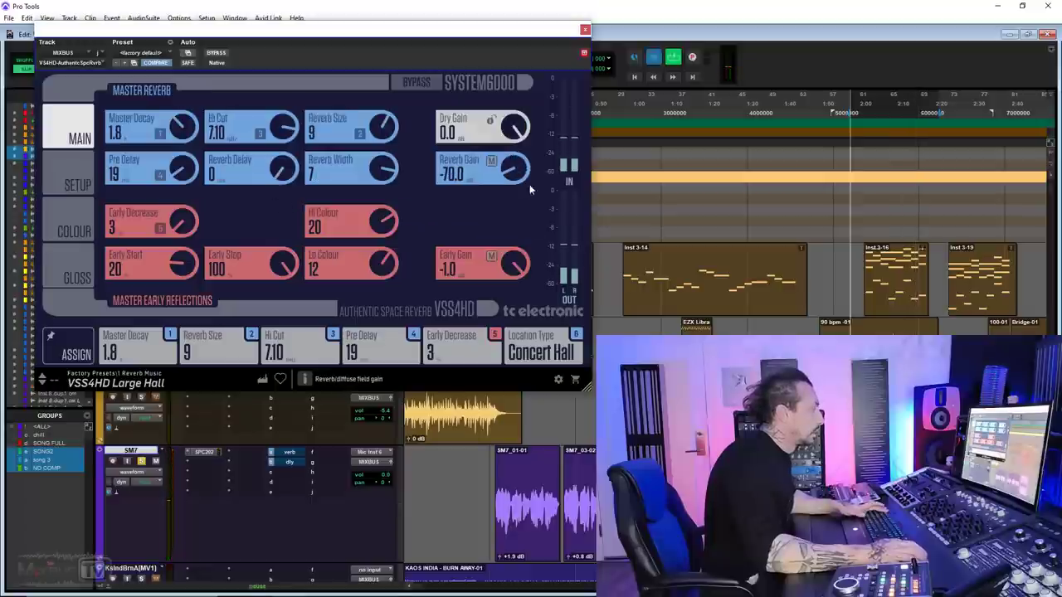
left_click_drag(514, 169, 512, 76)
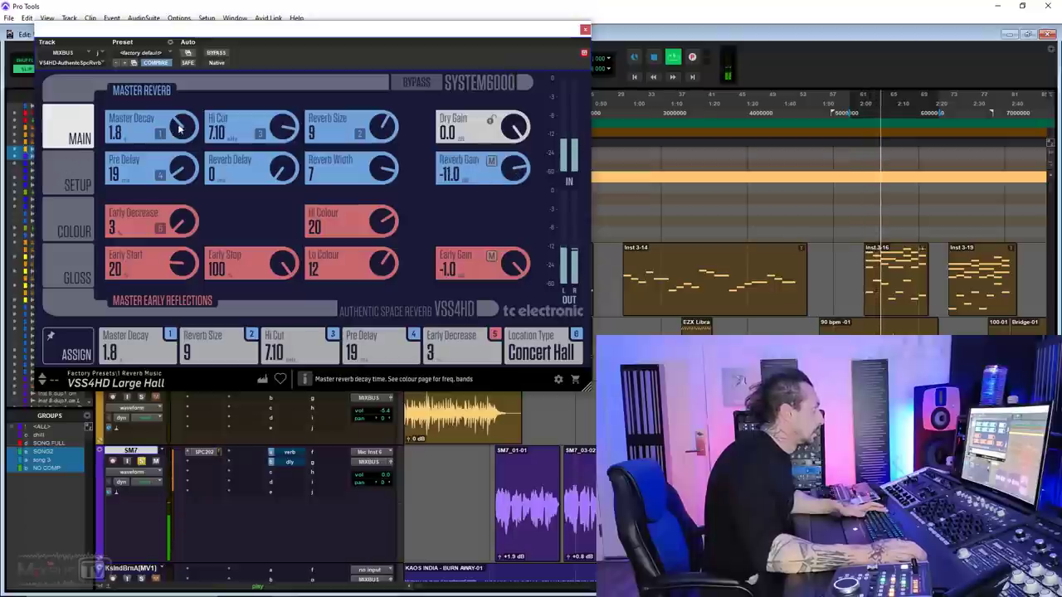
- Audition the Vienna Hall, Bathroom and Parking Garage location types in VSS4HD, reducing the master decay to 1.7
left_click(76, 185)
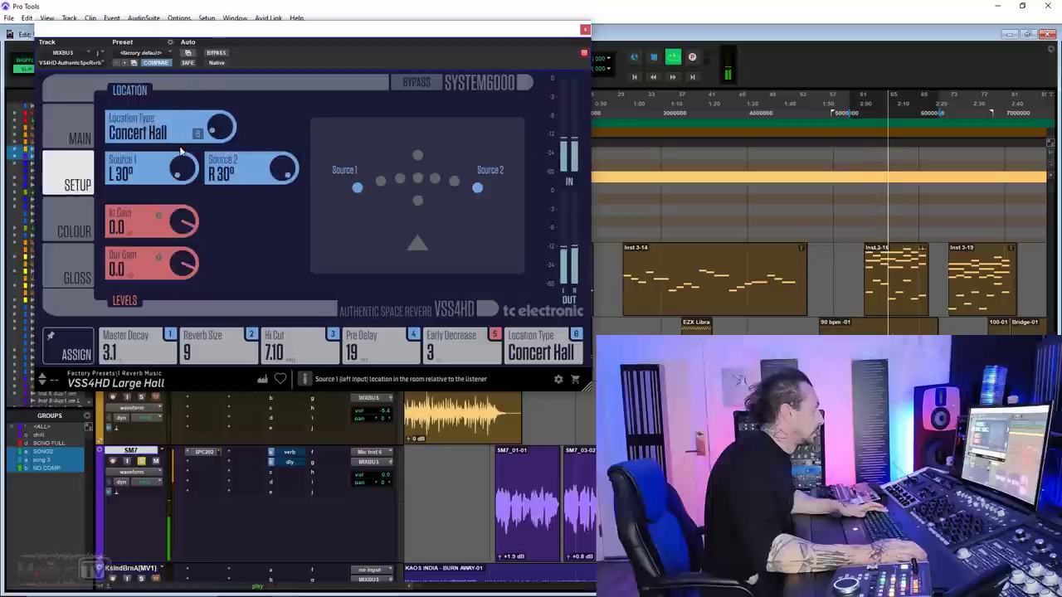
left_click(214, 130)
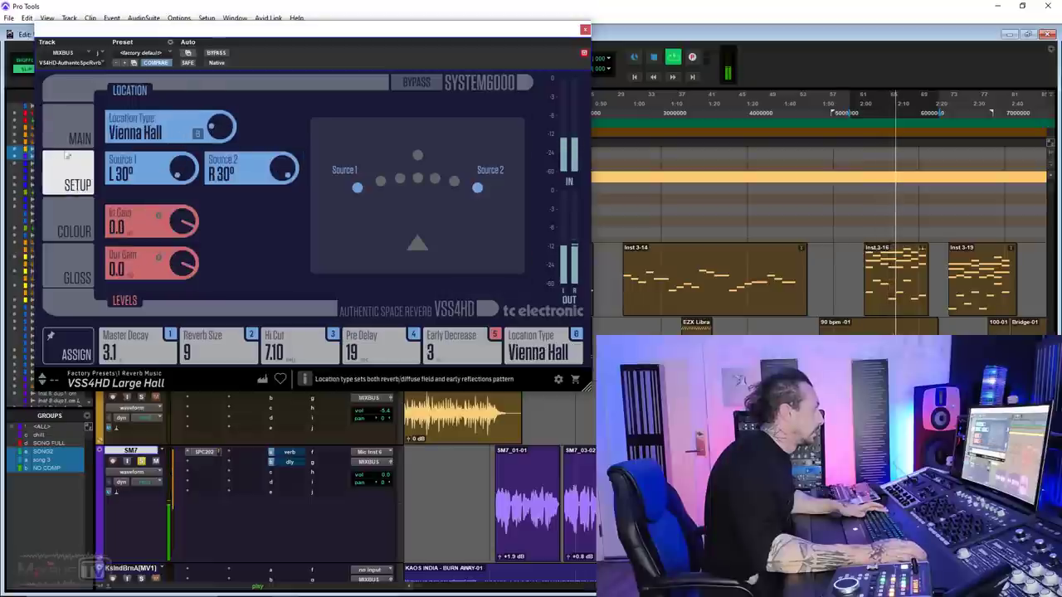
left_click_drag(135, 344, 132, 356)
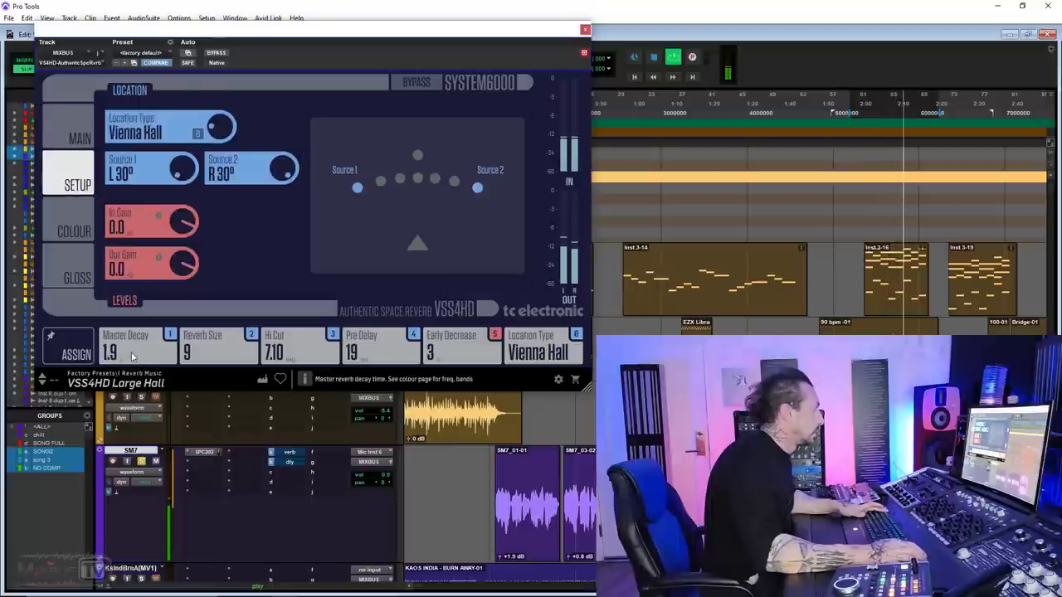
left_click(218, 129)
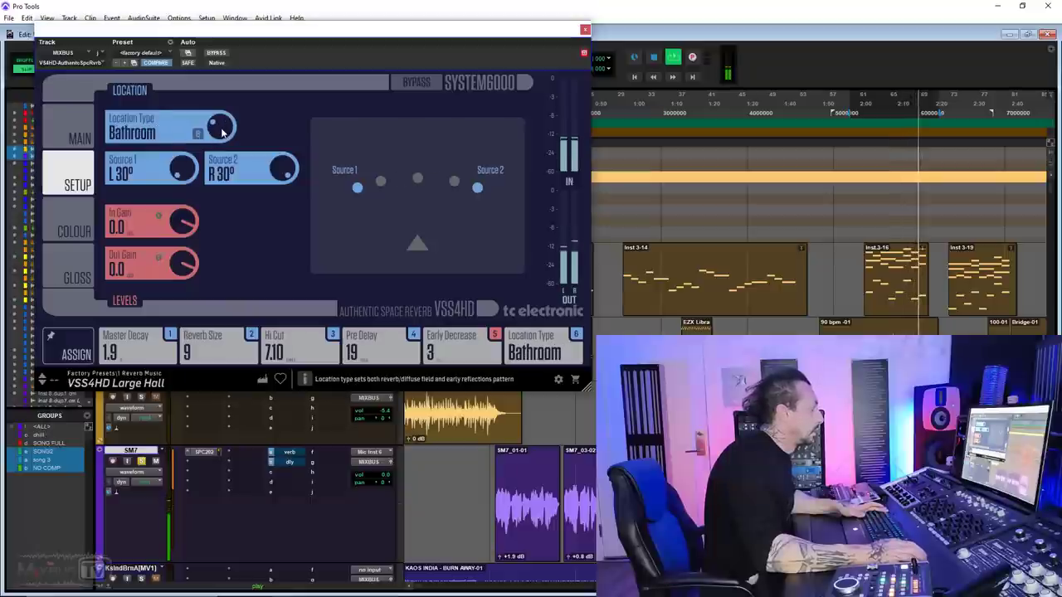
left_click(220, 127)
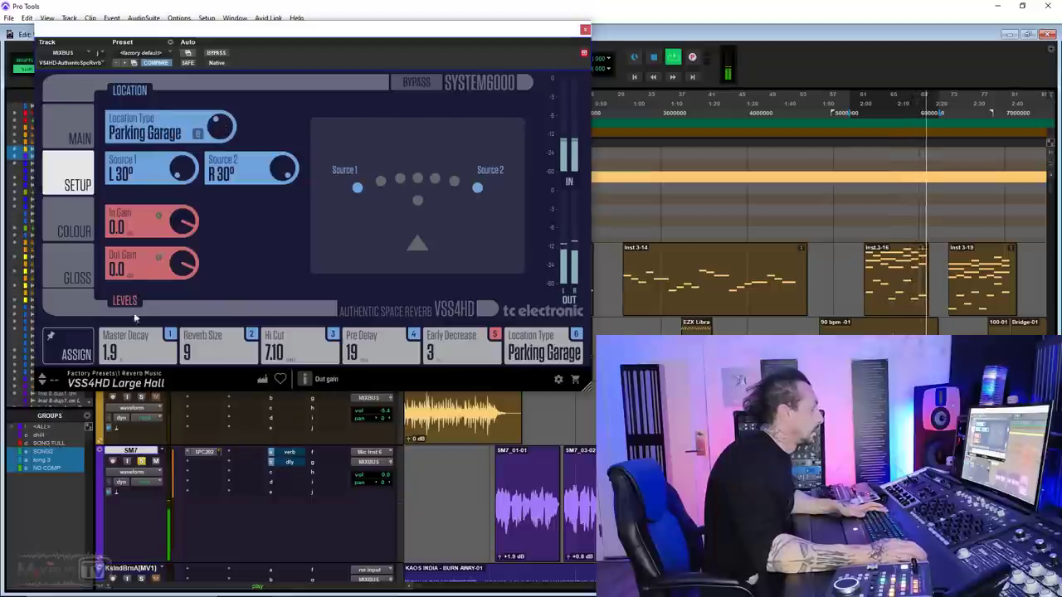
scroll(133, 344, "up", 1)
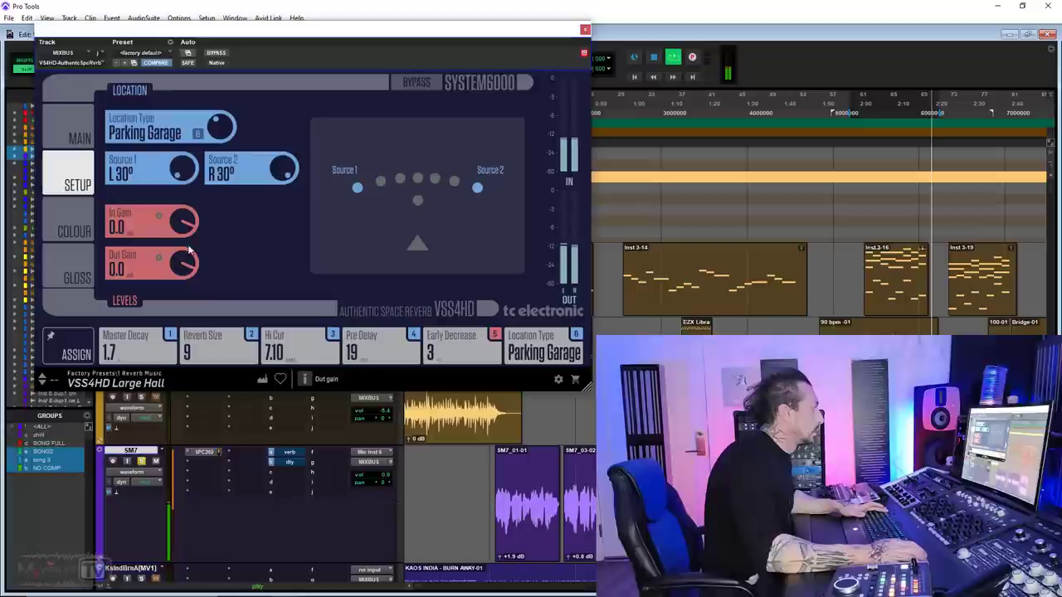
- Audition the Living Room, Theater, Castle Hall and Church location types in VSS4HD
left_click(228, 126)
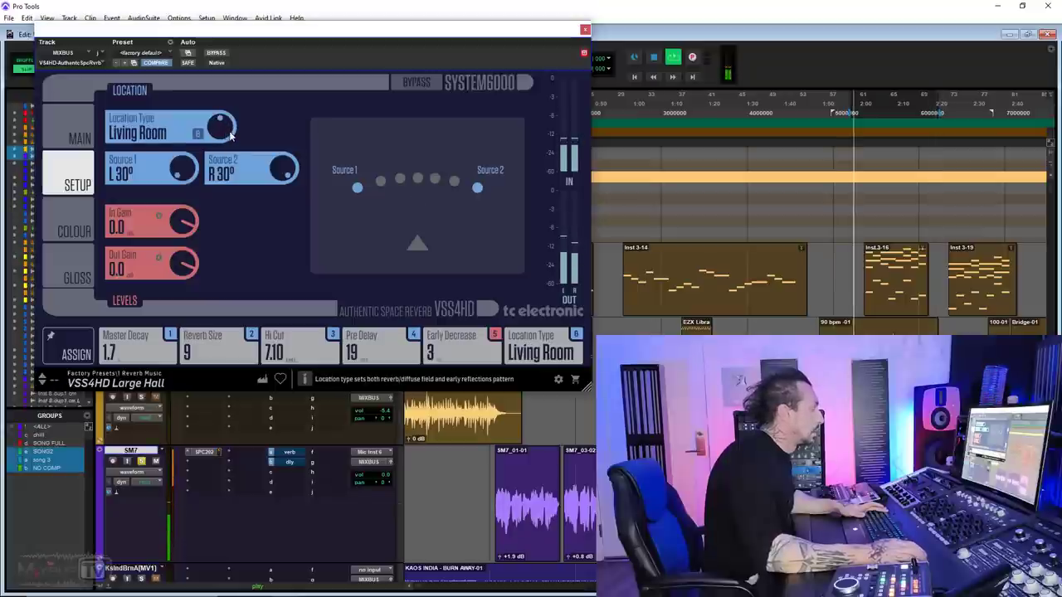
left_click(225, 126)
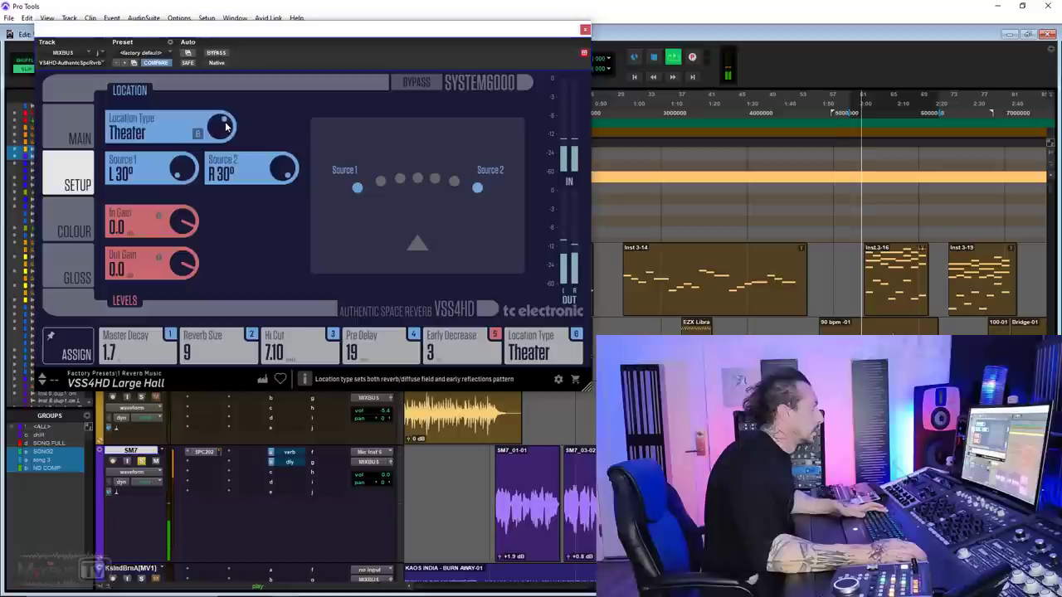
left_click(224, 128)
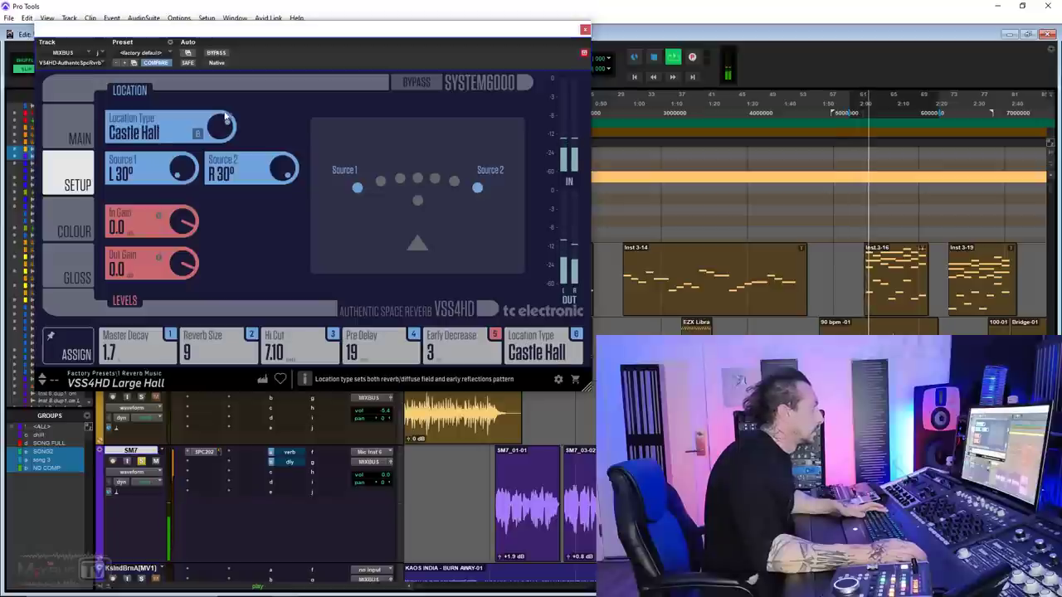
left_click(224, 116)
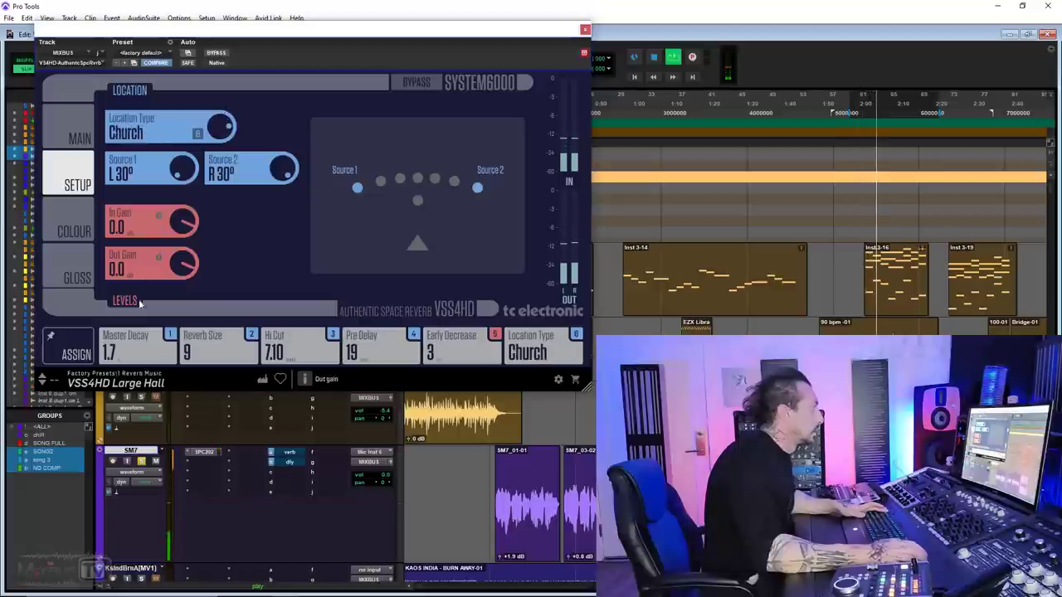
- Audition the Cinema location type with master decay at 1.5, and switch VSS4HD to Oval Room
left_click(224, 126)
scroll(130, 353, "up", 1)
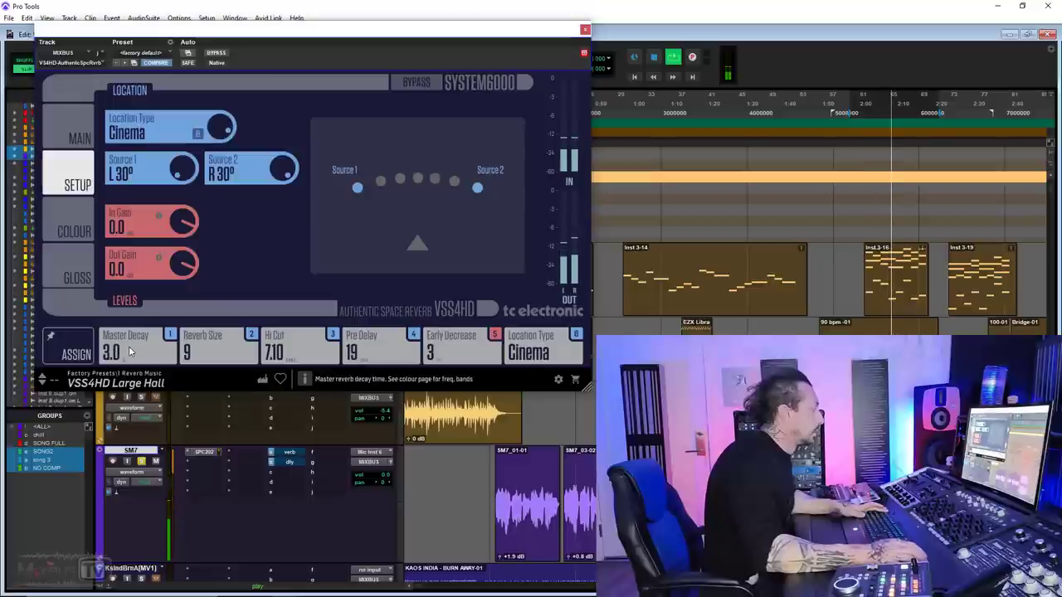
mouse_move(129, 348)
left_mouse_down()
mouse_move(126, 363)
mouse_move(138, 347)
left_mouse_up()
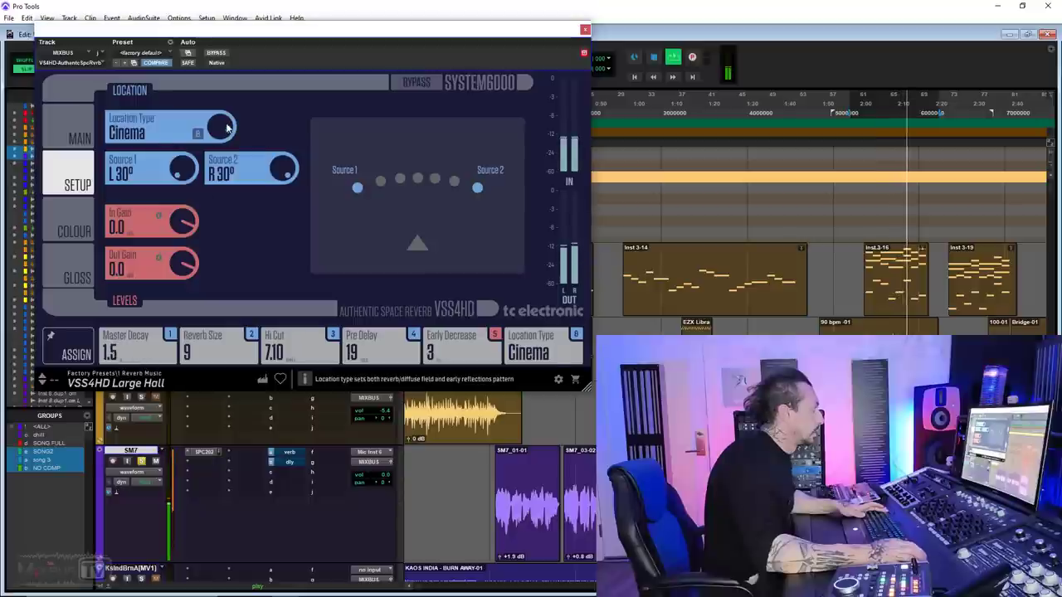
scroll(221, 126, "down", 1)
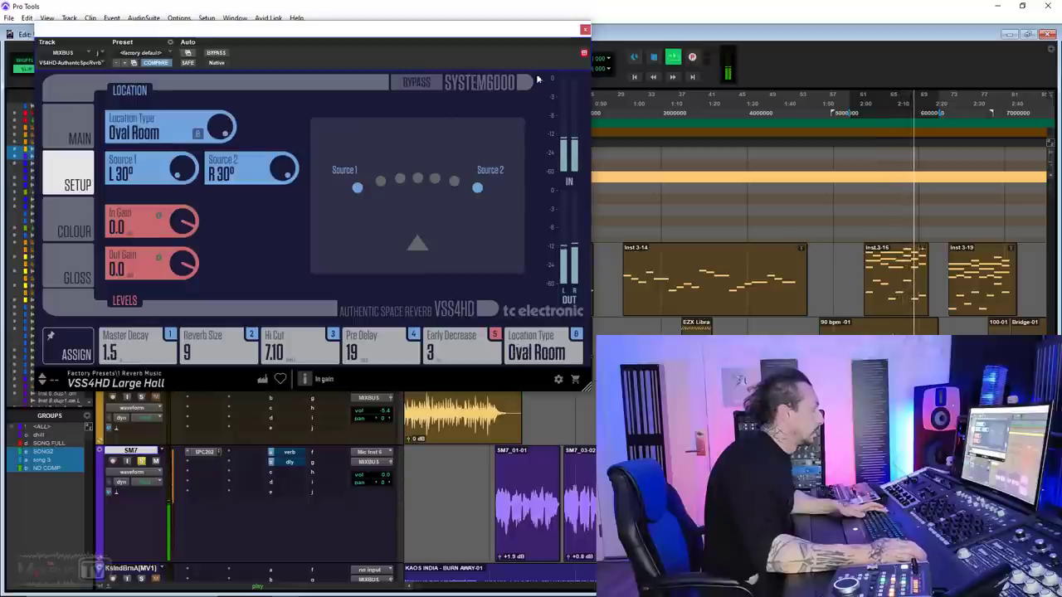
- Close VSS4HD, stop playback, and solo the audio track directly above SM7 instead, selecting its clip
left_click(585, 29)
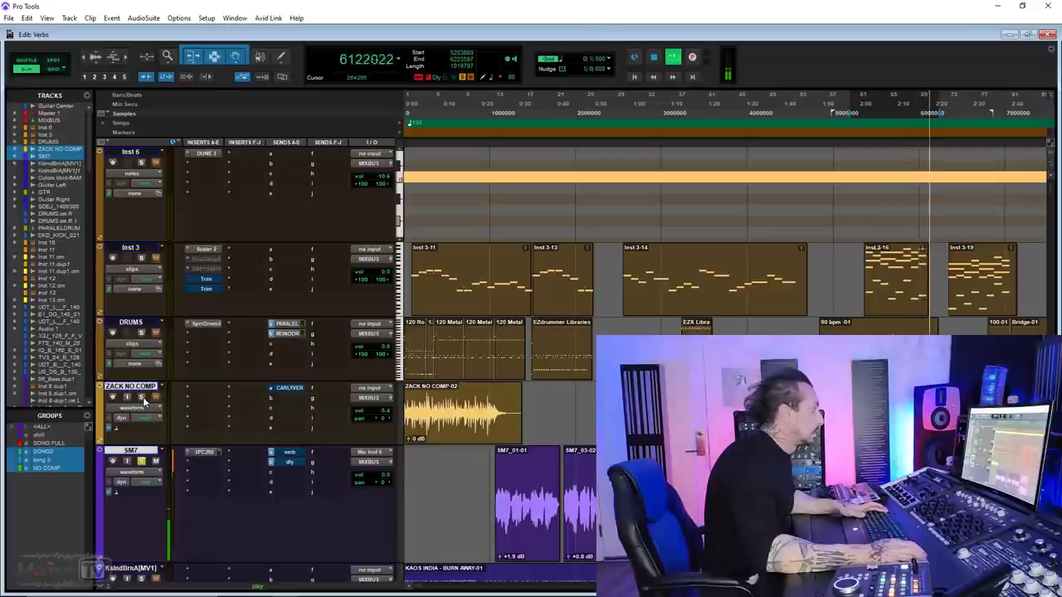
key("space")
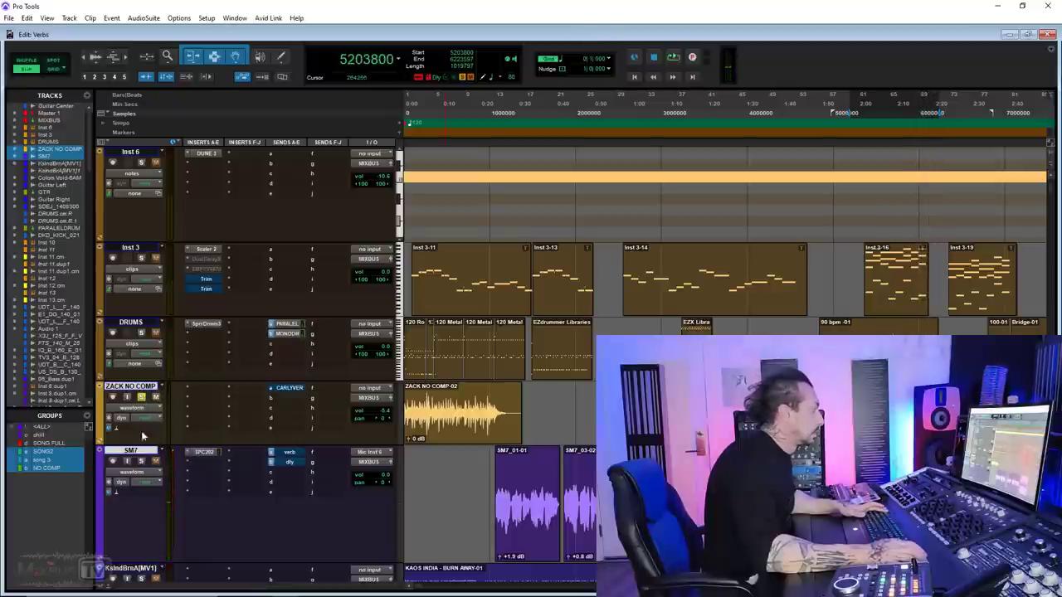
left_click(420, 427)
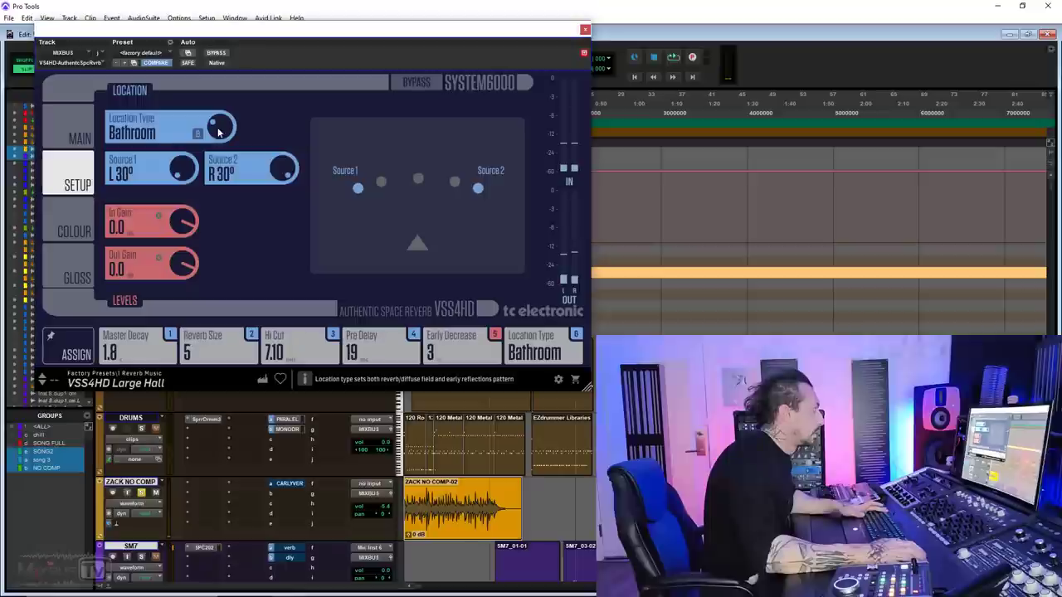
- Choose VSS4HD's Vienna Hall location and set master decay to 2.2, early decrease to 5 and pre delay to 13 during playback
left_click_drag(218, 131, 217, 143)
left_click(79, 136)
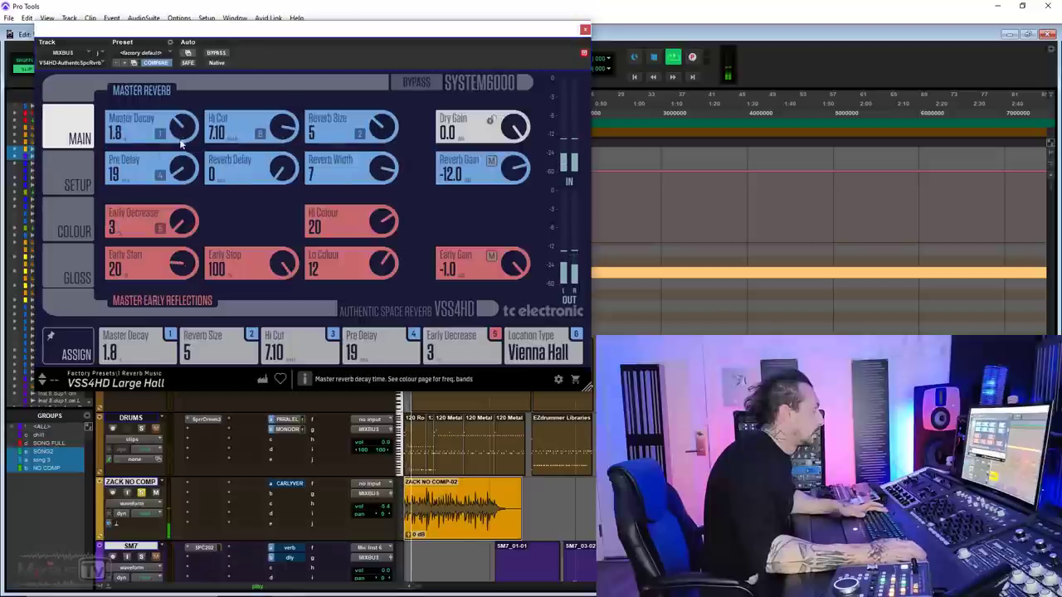
scroll(185, 127, "up", 3)
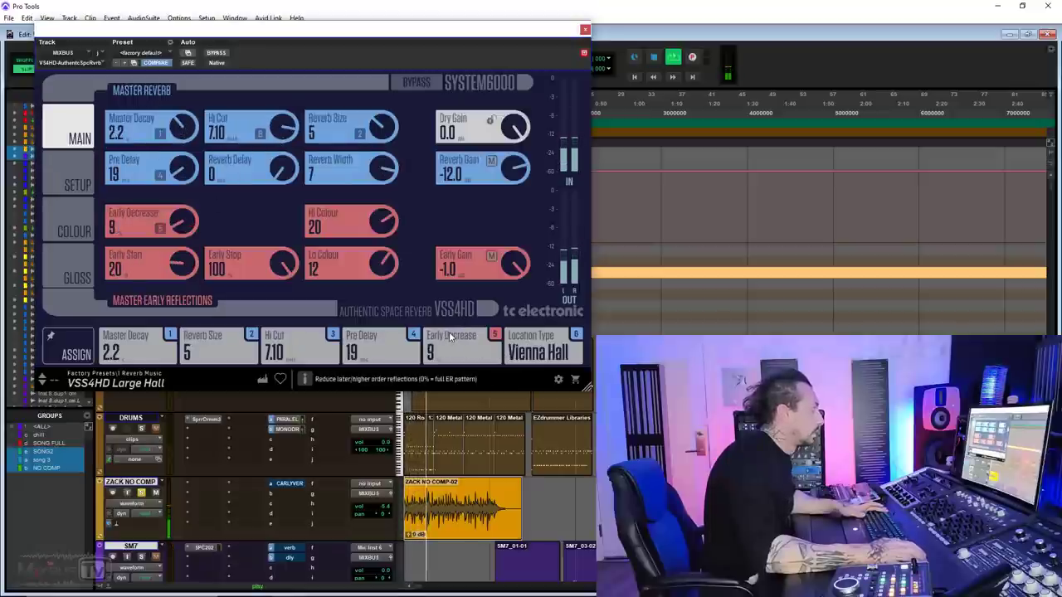
scroll(450, 340, "down", 4)
scroll(380, 347, "down", 6)
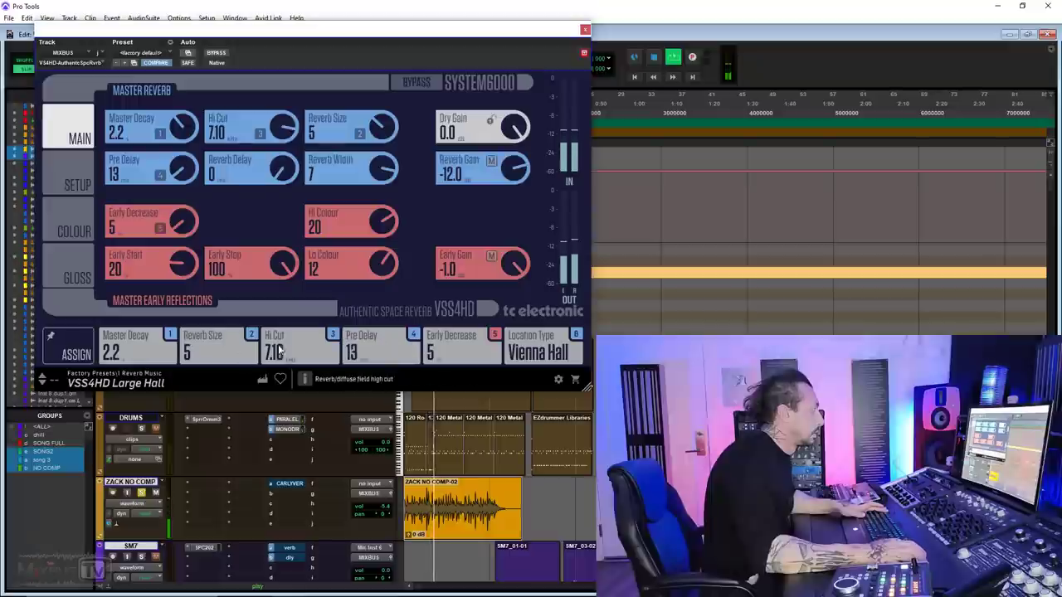
- Set VSS4HD's Hi Cut to 4.56, reverb size to 14 and reverb gain to -8.5
scroll(279, 351, "down", 5)
scroll(278, 351, "up", 2)
scroll(207, 344, "up", 2)
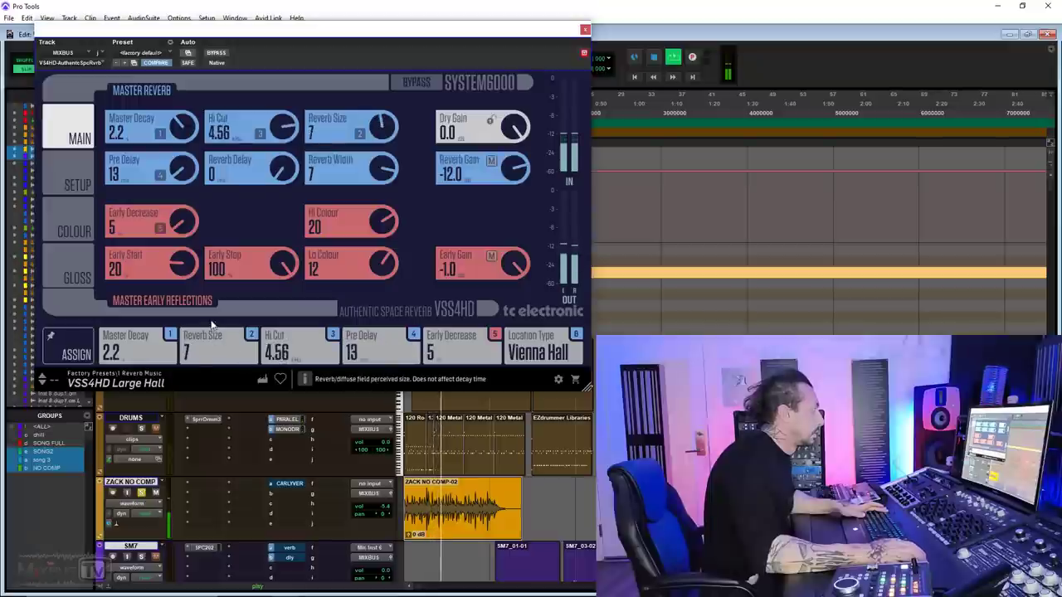
left_click_drag(212, 325, 217, 259)
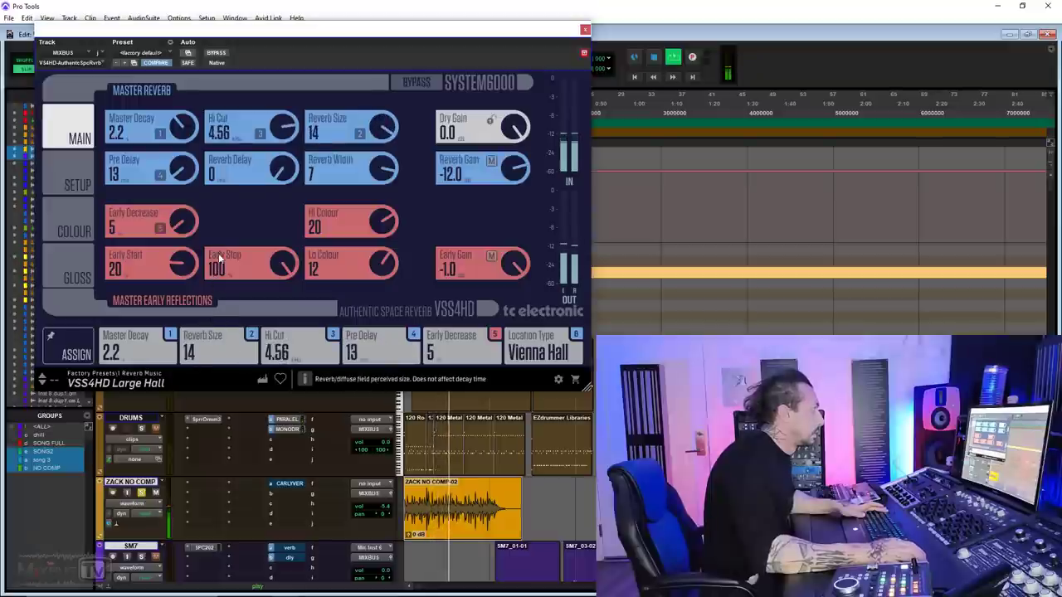
scroll(522, 164, "up", 3)
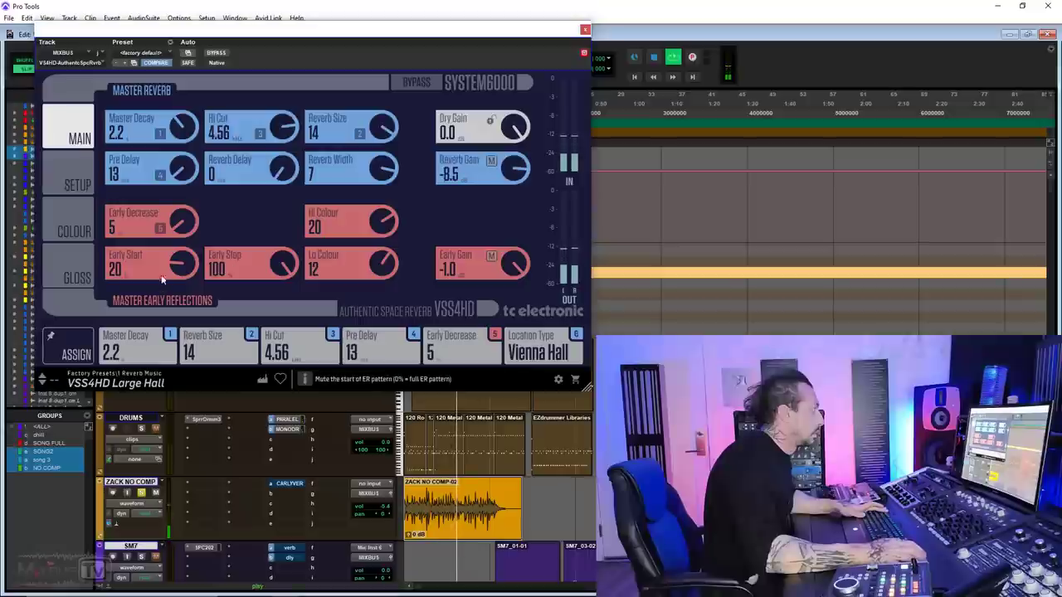
scroll(143, 337, "up", 4)
scroll(143, 338, "down", 1)
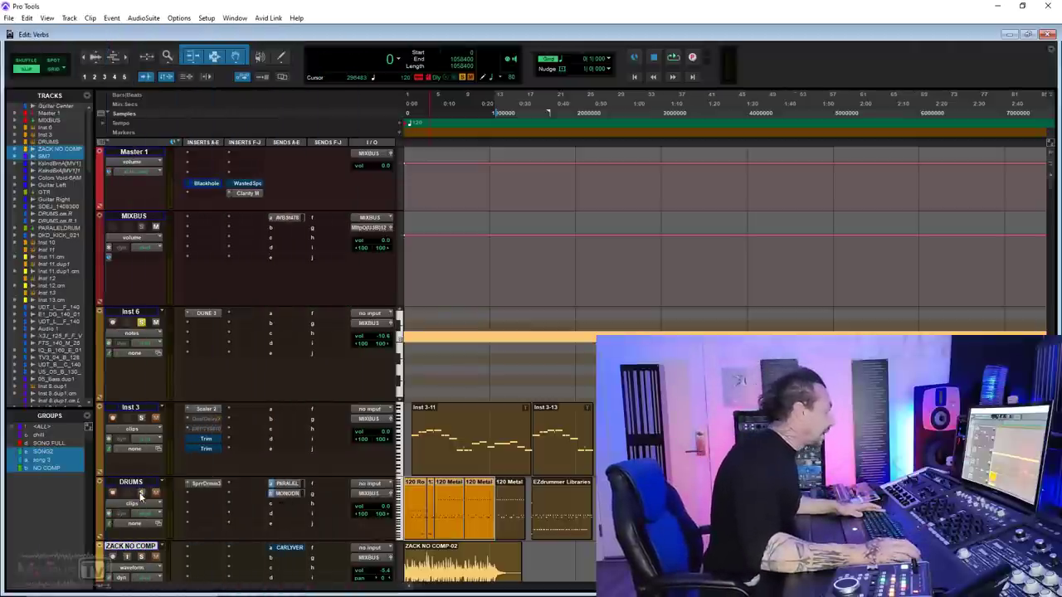
- Solo the DRUMS track and open the Wasted Space insert on Master 1 in an enlarged window
left_click(248, 183)
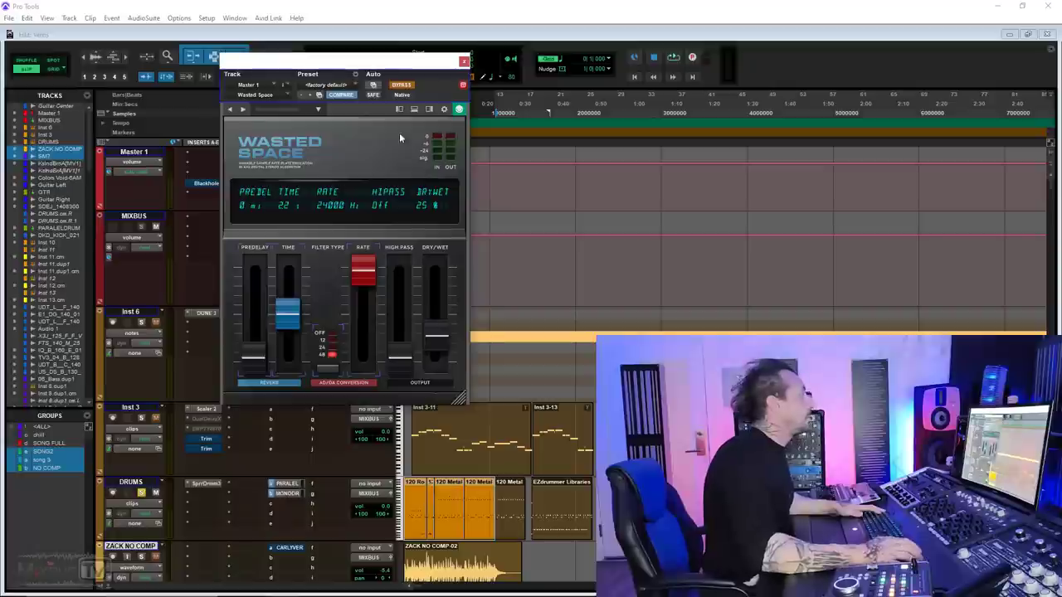
left_click_drag(324, 64, 270, 41)
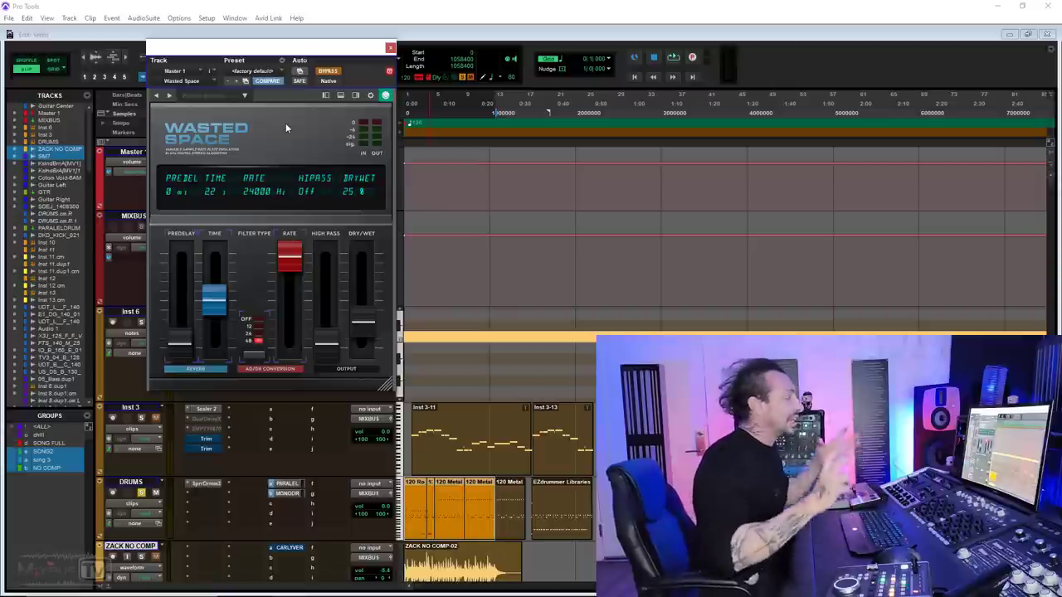
left_click_drag(385, 386, 424, 438)
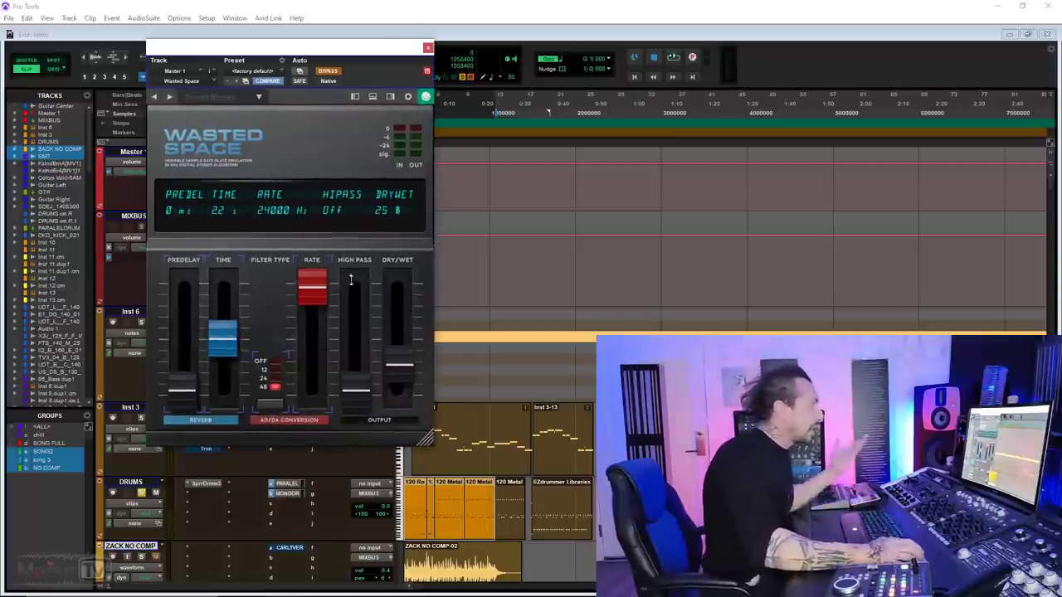
- Play the drums with Wasted Space taken out of bypass, setting its dry/wet to 16% and time to 0.8 s
key("space")
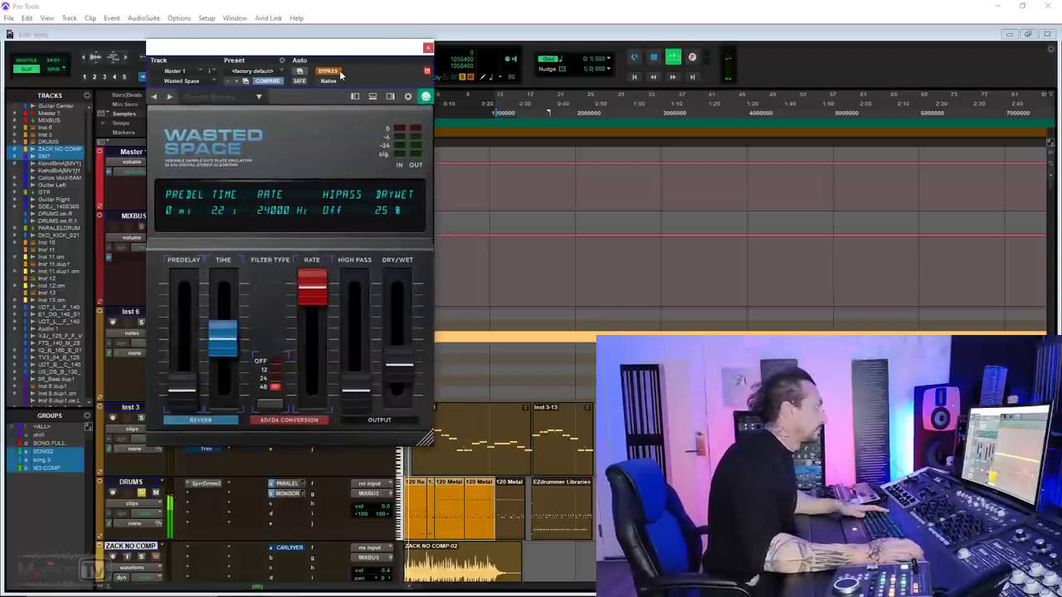
left_click(336, 72)
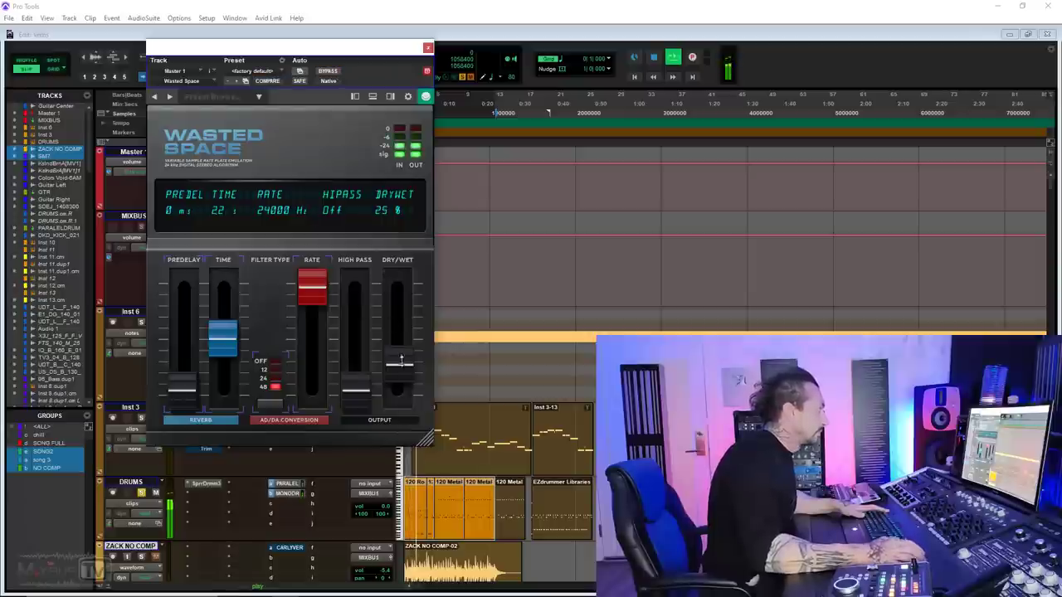
left_click_drag(401, 361, 402, 374)
left_click_drag(222, 341, 223, 369)
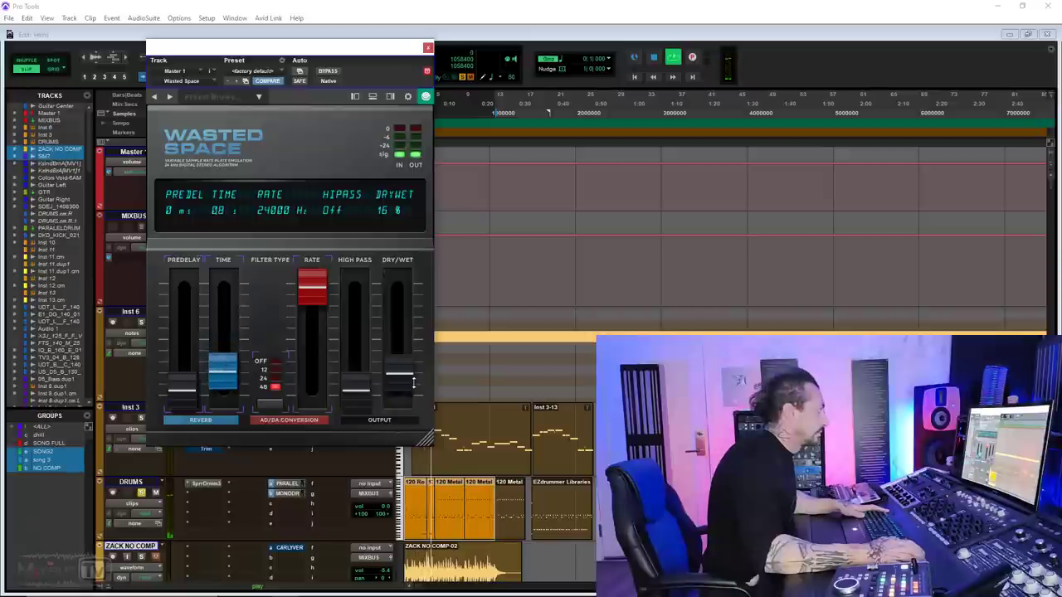
- Set Wasted Space's predelay to 1 ms, filter type to 12 and dry/wet to 64% while the drums play
left_click_drag(402, 377, 402, 370)
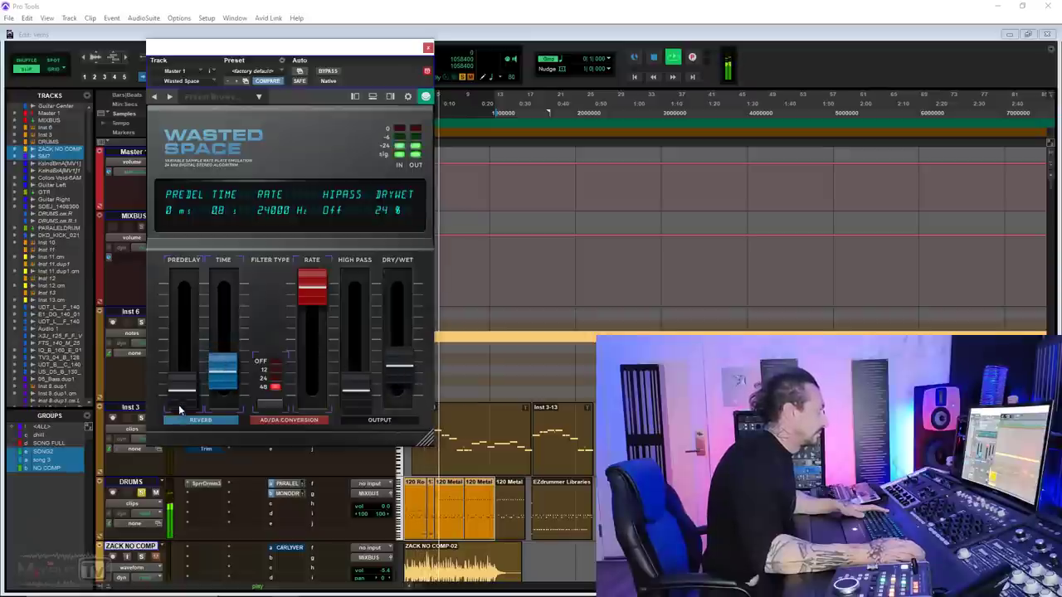
left_click_drag(180, 405, 178, 402)
left_click(273, 402)
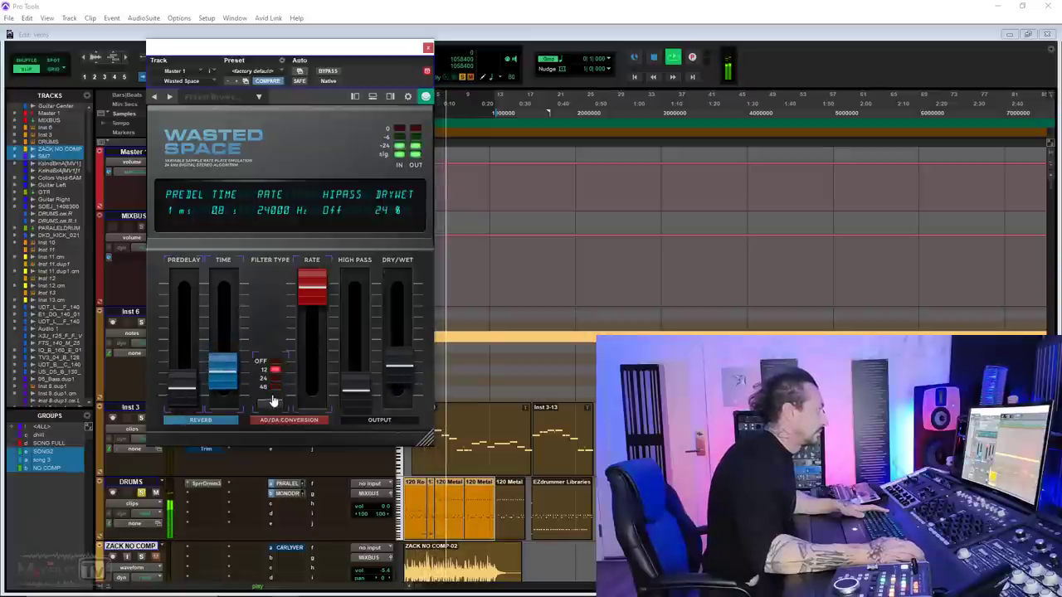
left_click_drag(401, 365, 407, 330)
- Compare Wasted Space's filter types, settle on 12, set high pass to 144 Hz and dry/wet to 30%, and stop playback
left_click(280, 403)
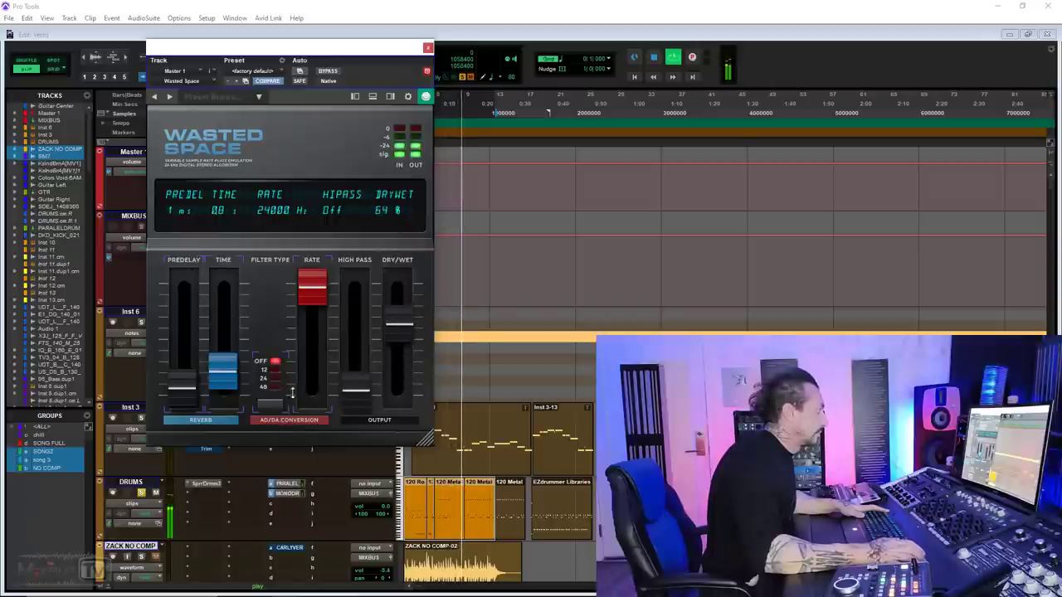
left_click(265, 408)
left_click(264, 410)
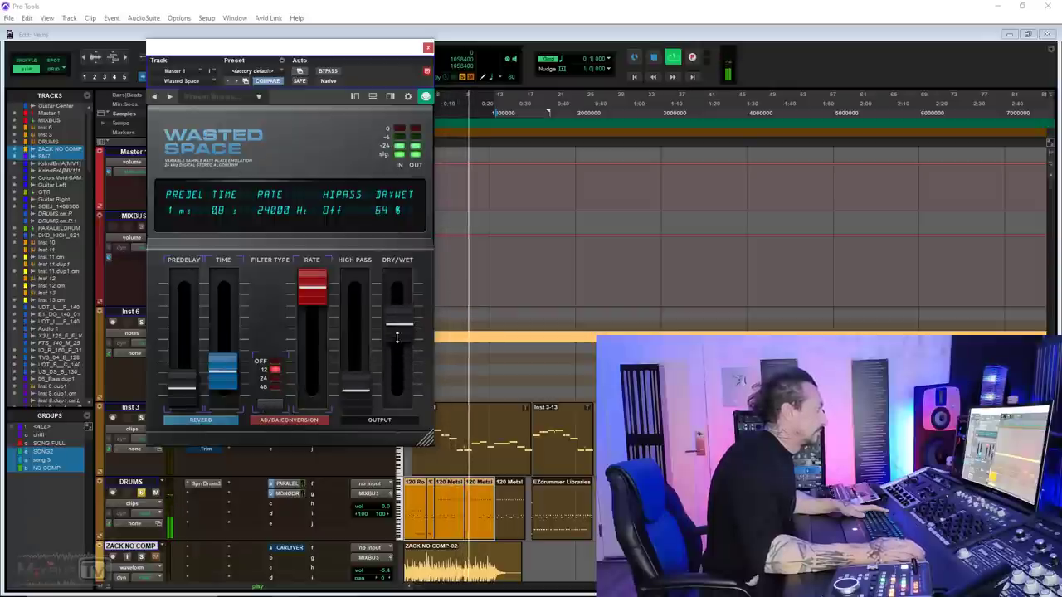
left_click_drag(396, 330, 398, 364)
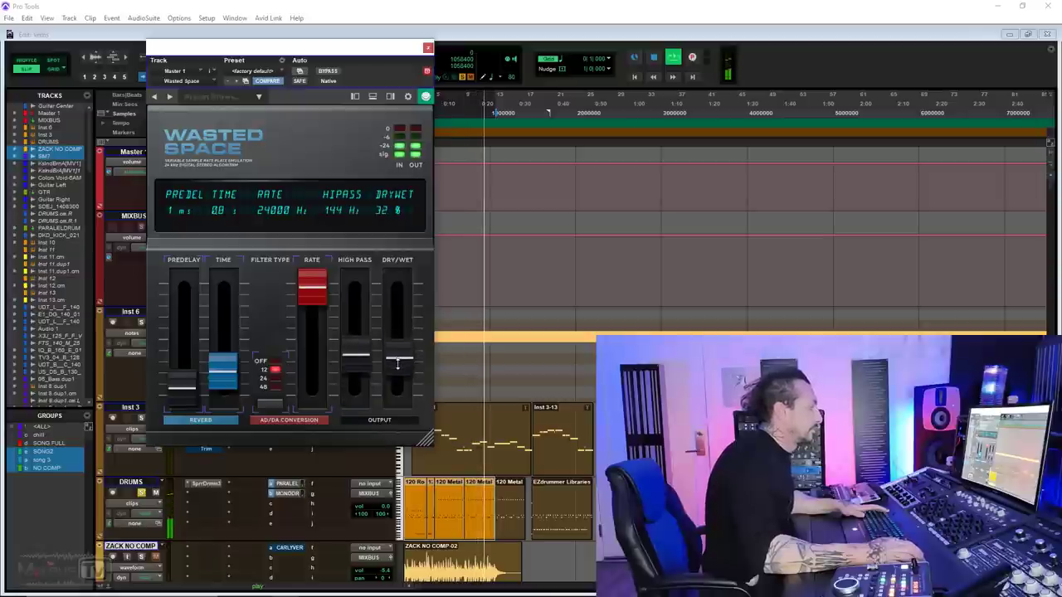
key("space")
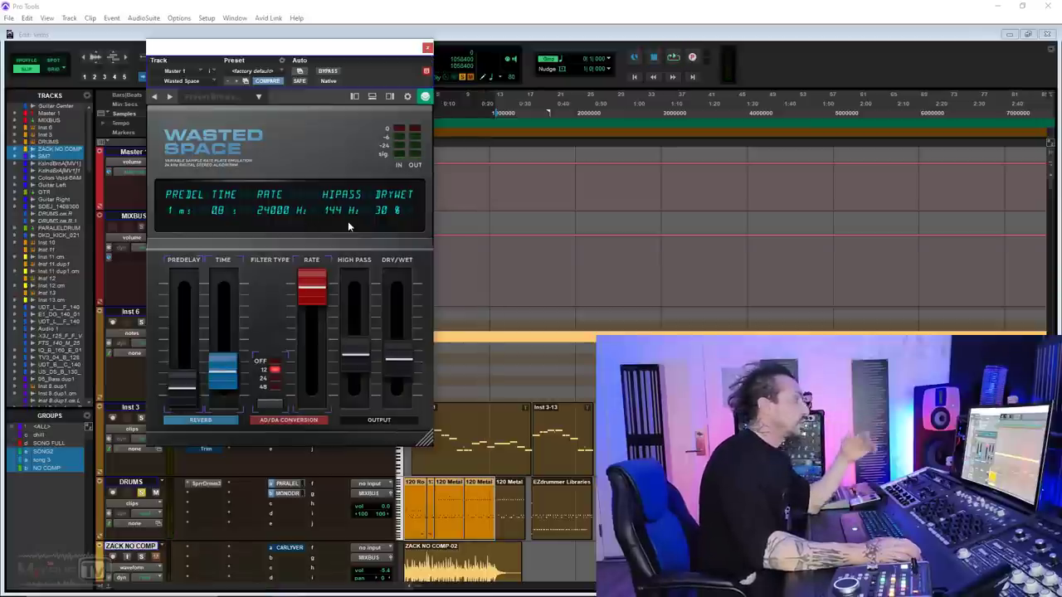
- Close Wasted Space, open the Blackhole insert on Master 1 and play the drums with it out of bypass
left_click(426, 48)
left_click(209, 182)
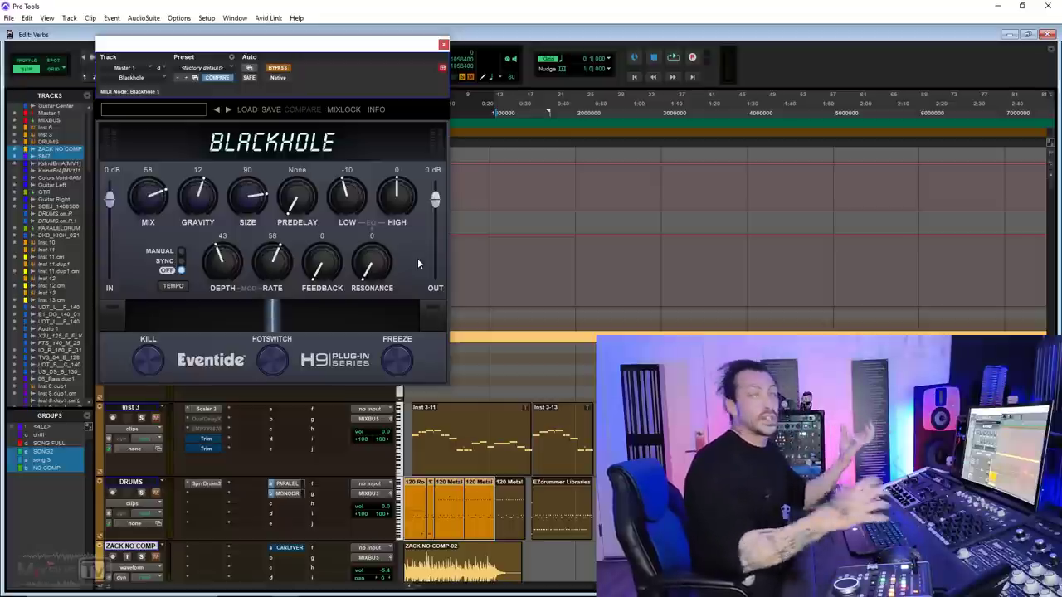
key("space")
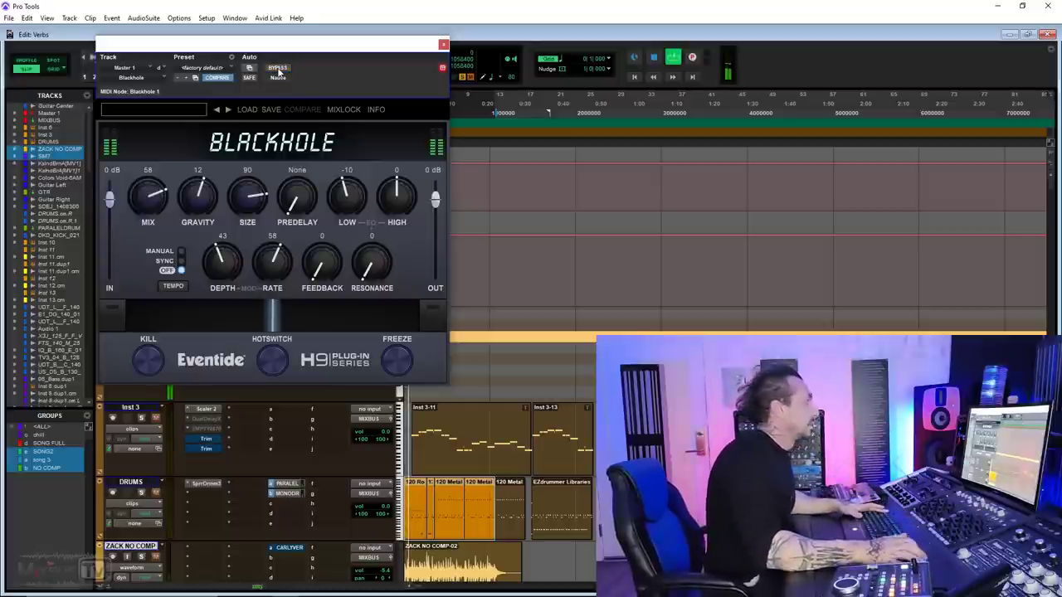
- Try Blackhole with mix 61, size 85, predelay 73 ms, low -35, high 21, depth 40, feedback 20 and resonance 22
mouse_move(160, 197)
left_mouse_down()
mouse_move(161, 183)
mouse_move(161, 193)
left_mouse_up()
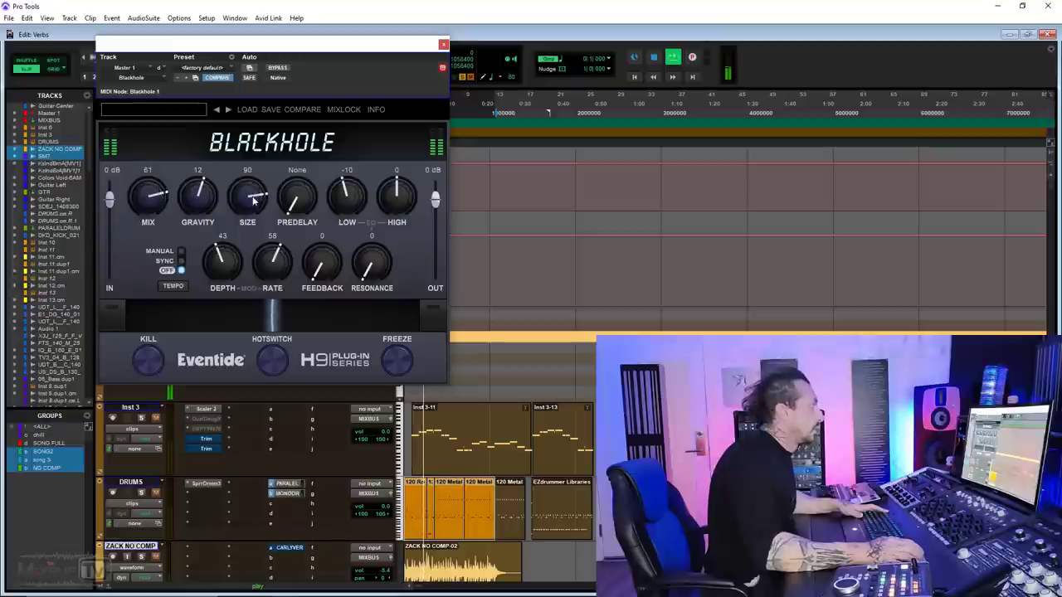
left_click_drag(300, 211, 397, 192)
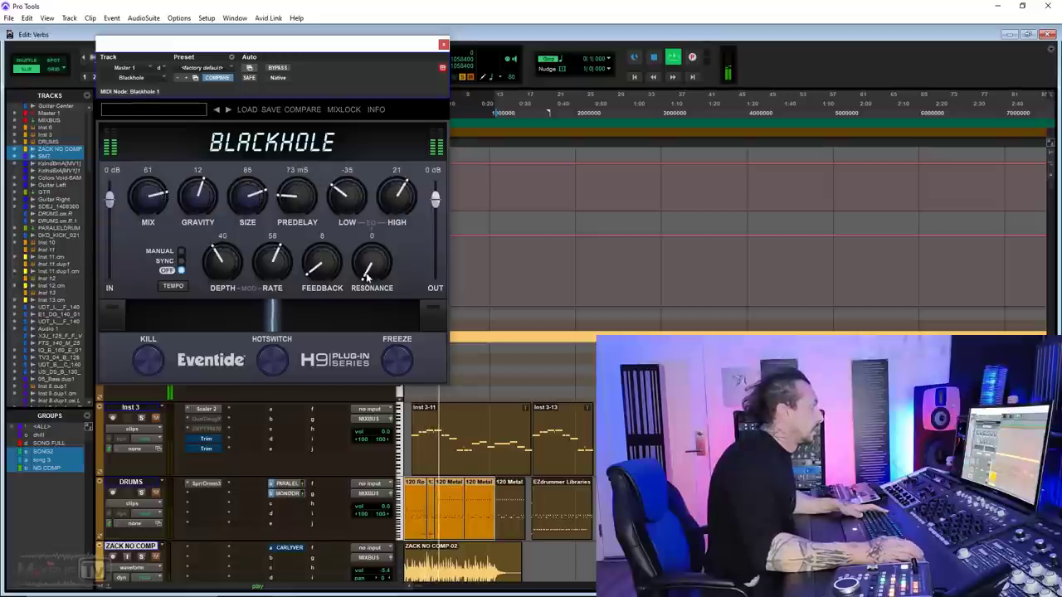
left_click_drag(367, 274, 363, 228)
left_click_drag(325, 285, 330, 252)
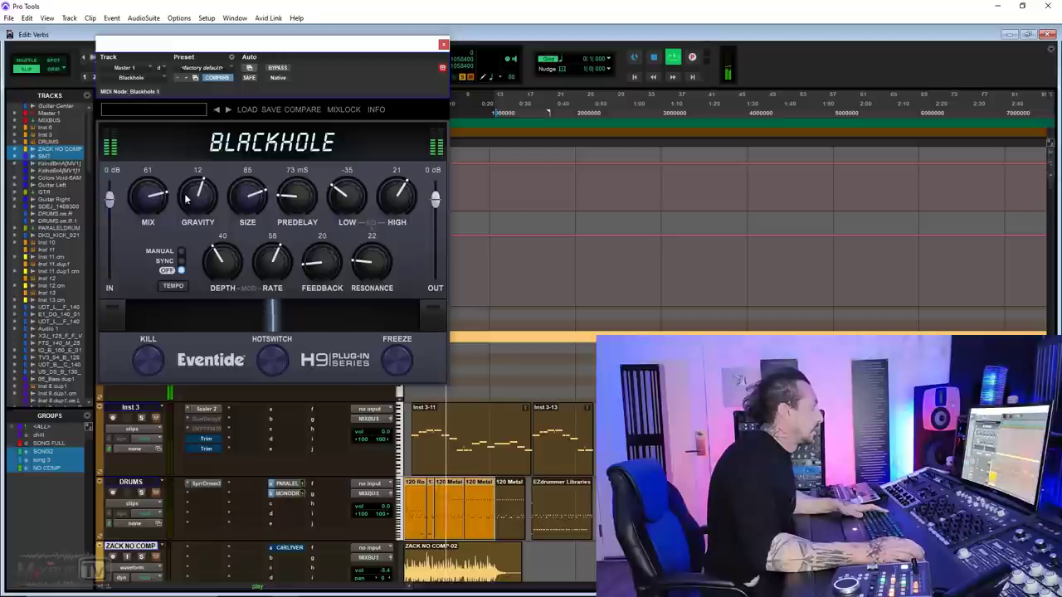
- Audition Blackhole's Biggest Reverb Ever preset with mix raised to 70, followed by the preset named Blackhole
left_click(228, 109)
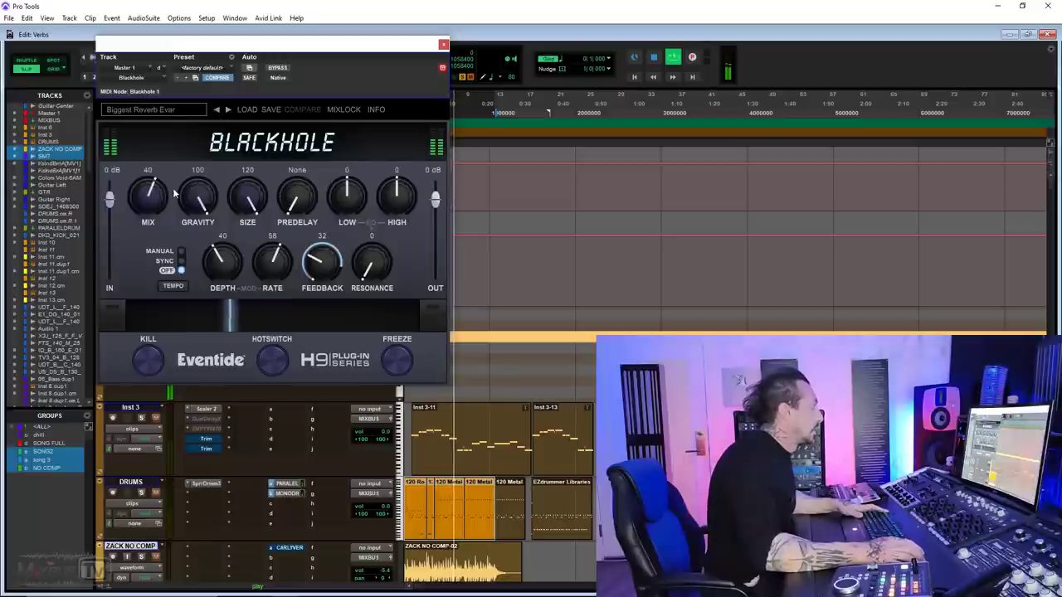
left_click_drag(160, 199, 152, 180)
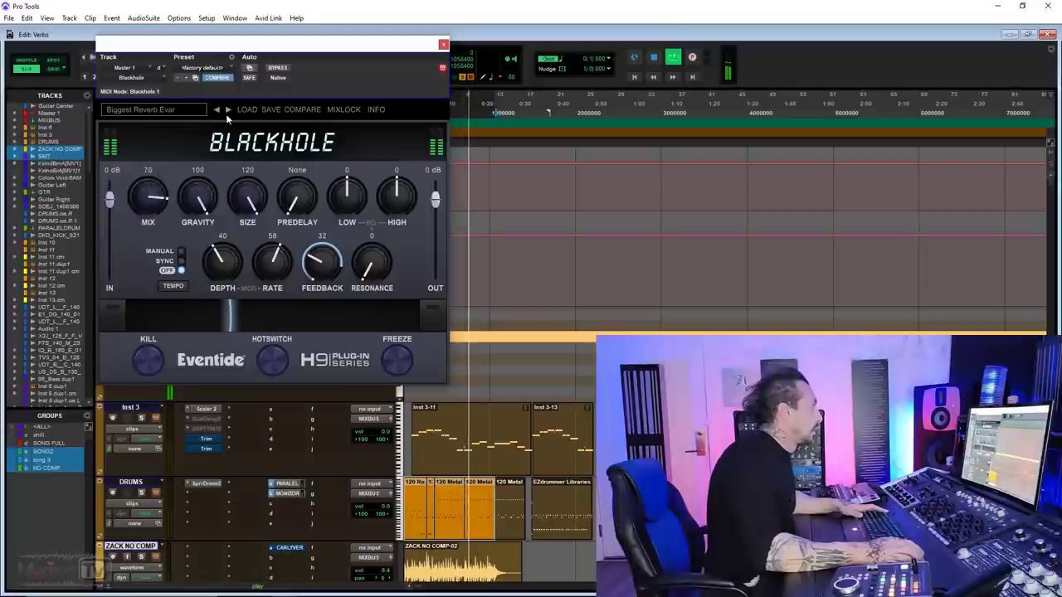
left_click(229, 111)
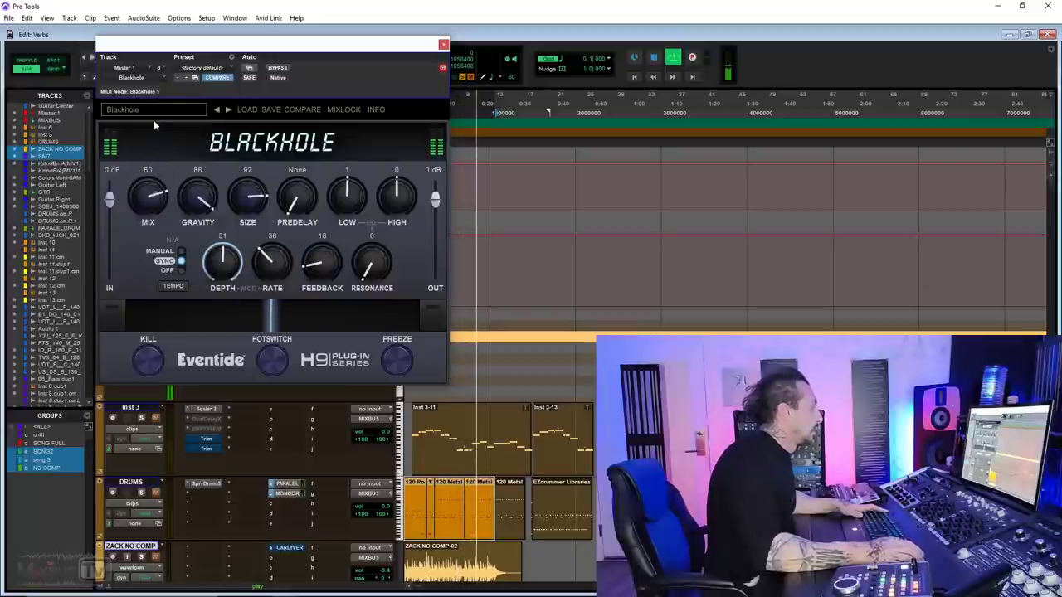
- Audition the Dark Matter and Dreamscape presets, followed by Drum Filter Toolbox with its mix reduced to 61
left_click(216, 111)
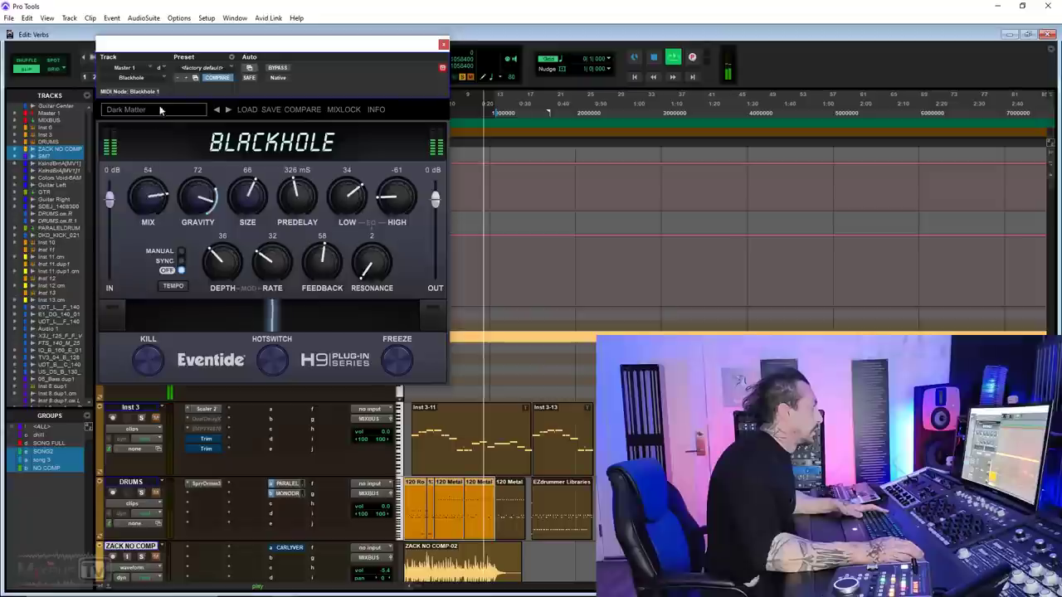
left_click(228, 111)
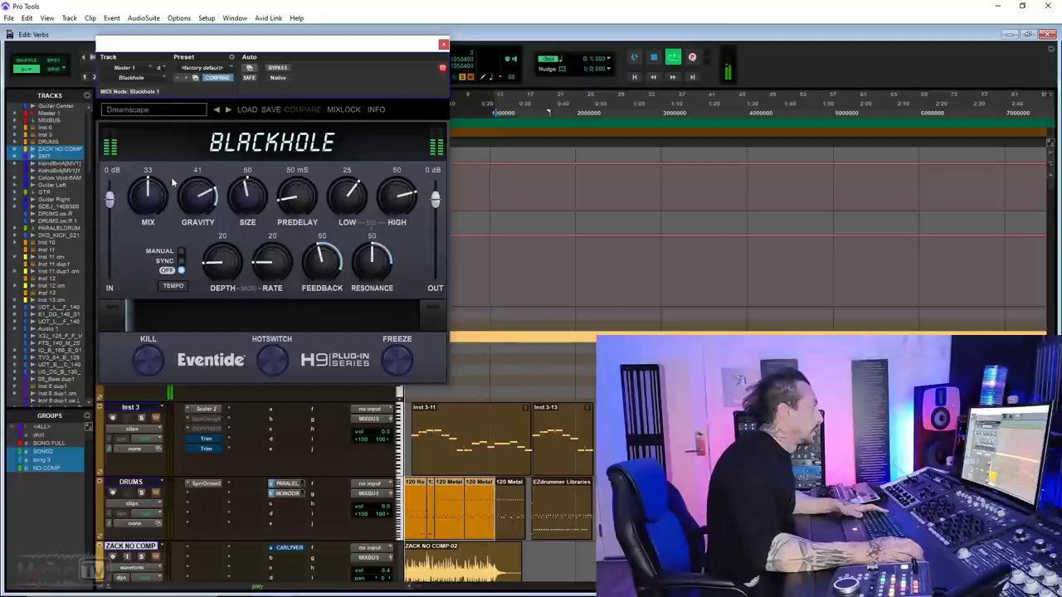
left_click(228, 110)
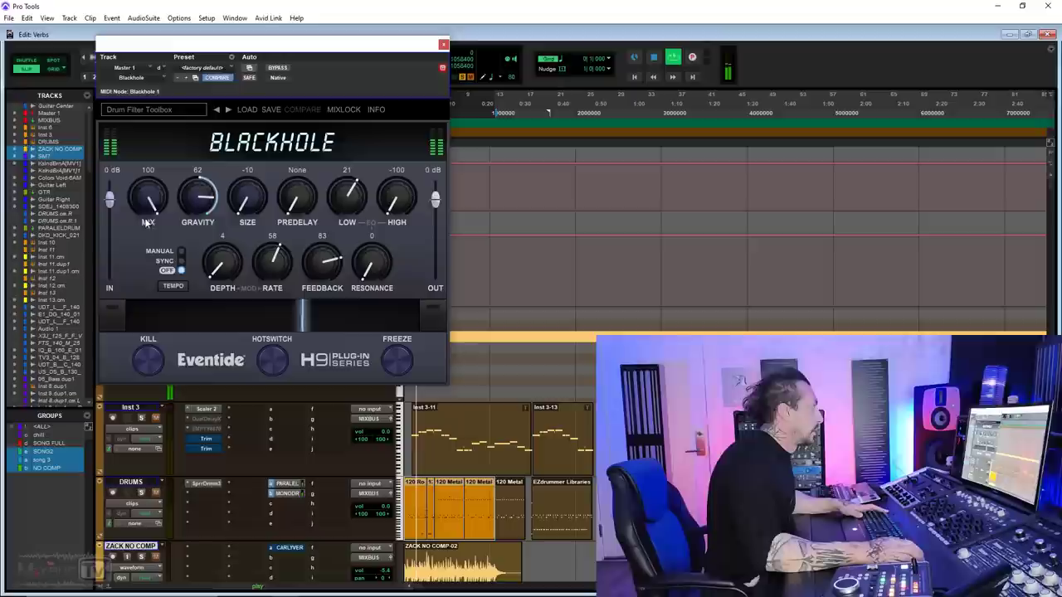
left_click_drag(152, 199, 149, 228)
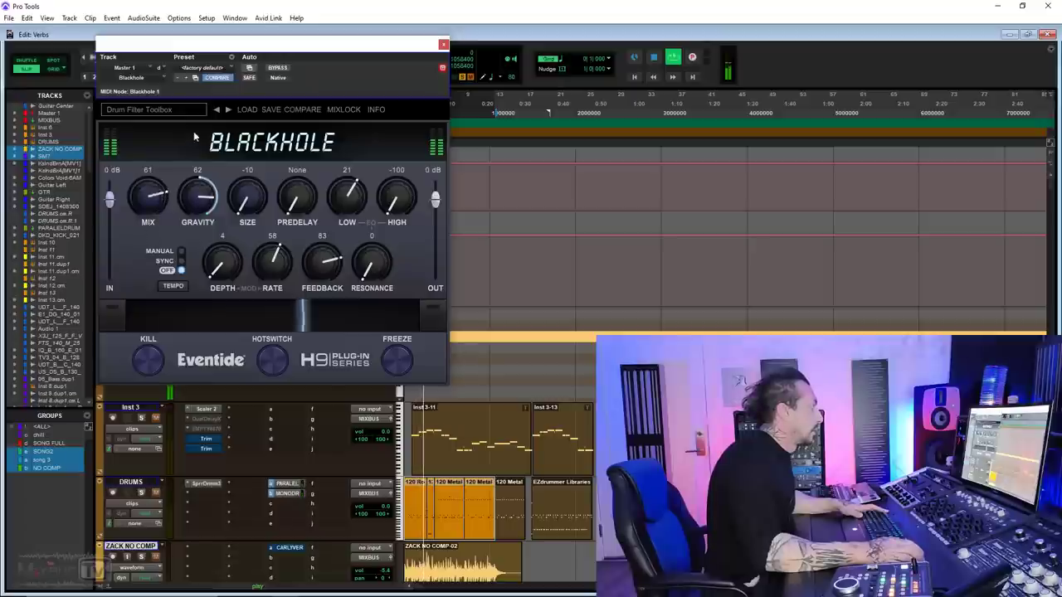
- Audition the H8000 Blackhole preset, load Nebula with gravity set to -20, and stop playback
left_click(229, 110)
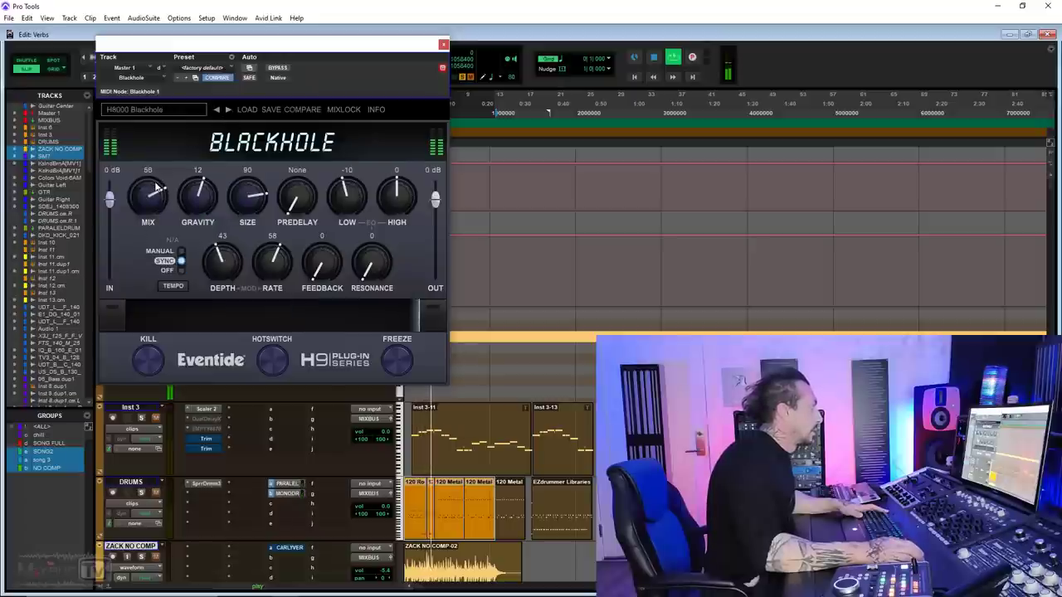
left_click(228, 109)
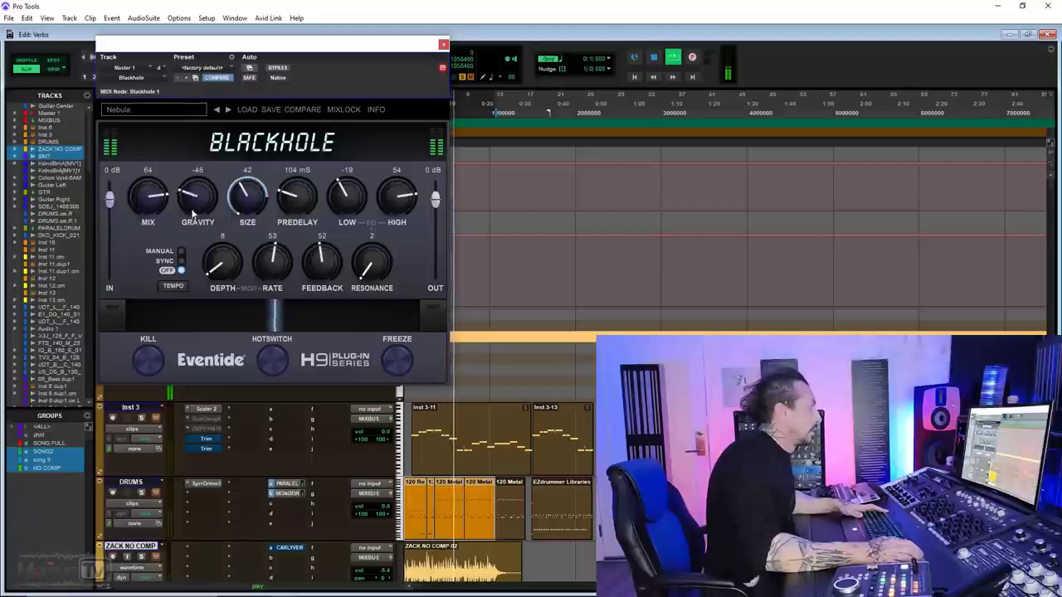
key("space")
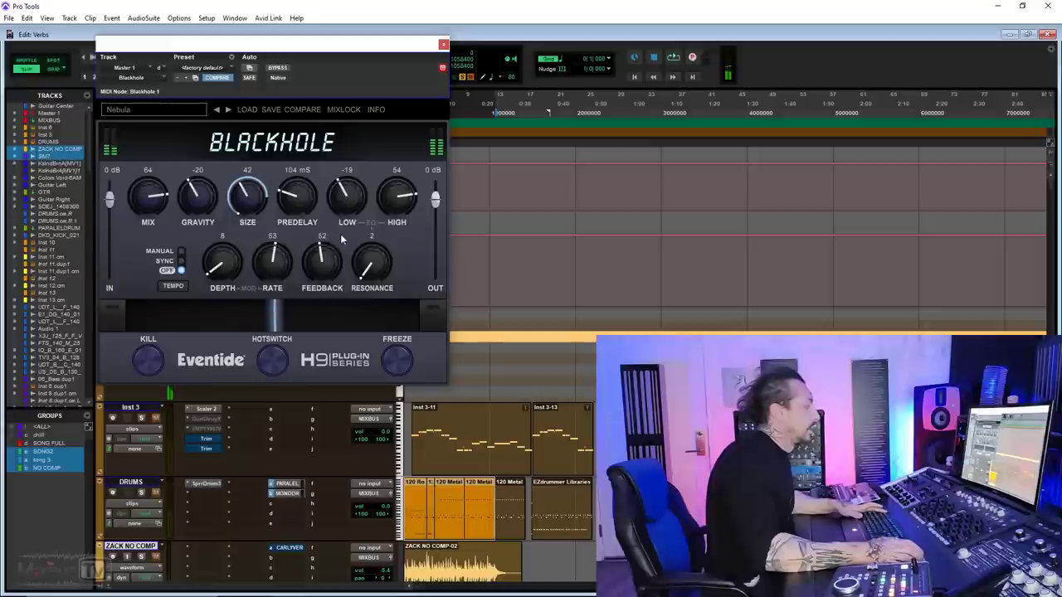